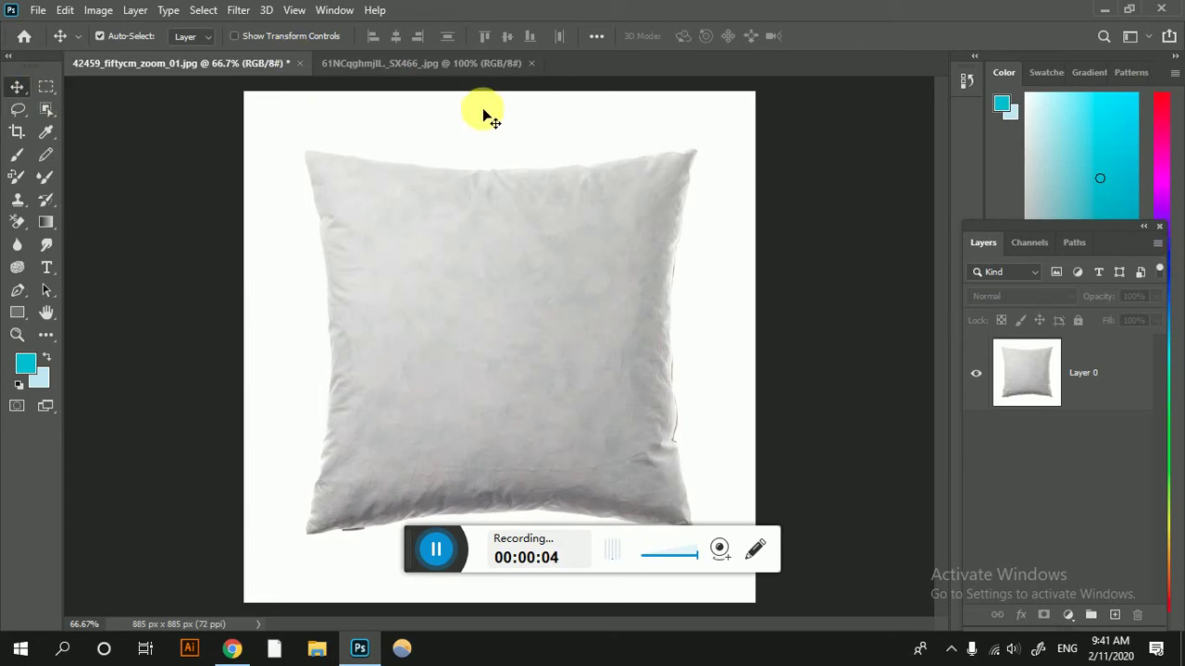
Flip between the floral pattern and pillow documents in Photoshop.
key("ctrl")
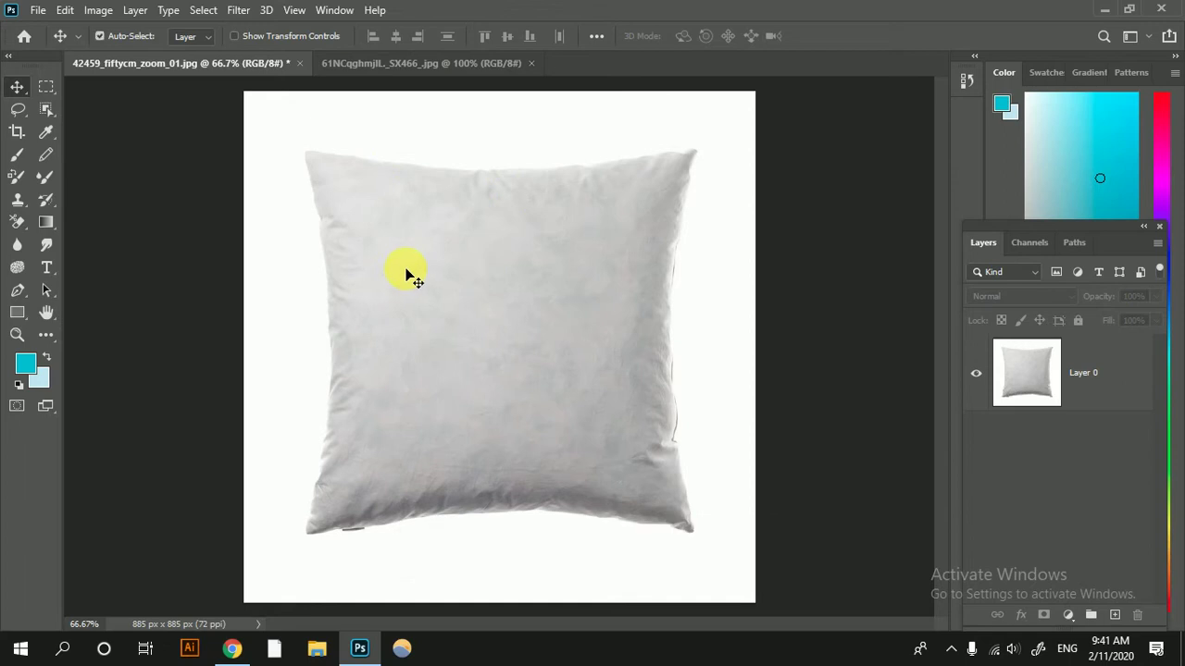
left_click(425, 64)
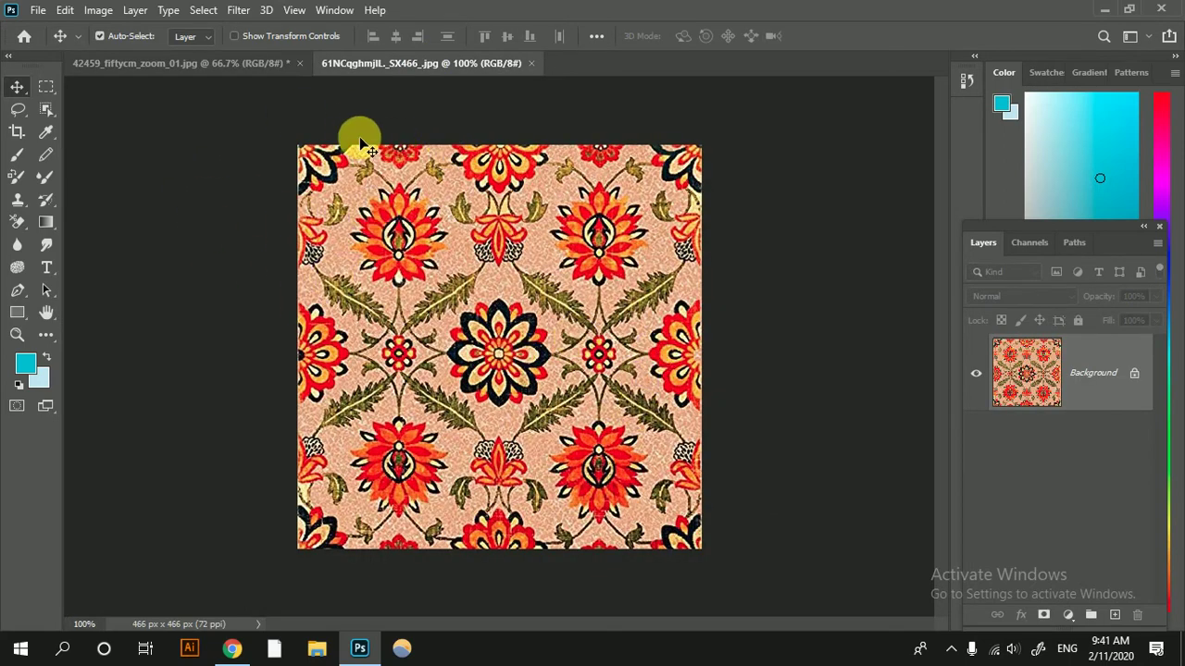
left_click(236, 71)
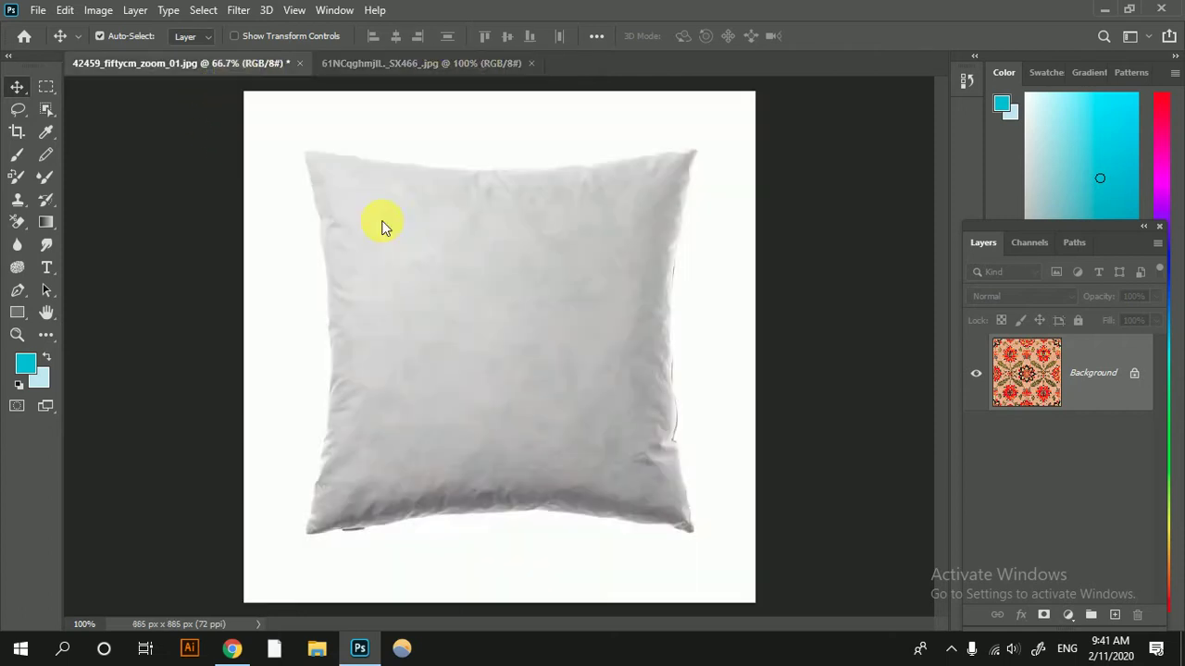
left_click(452, 66)
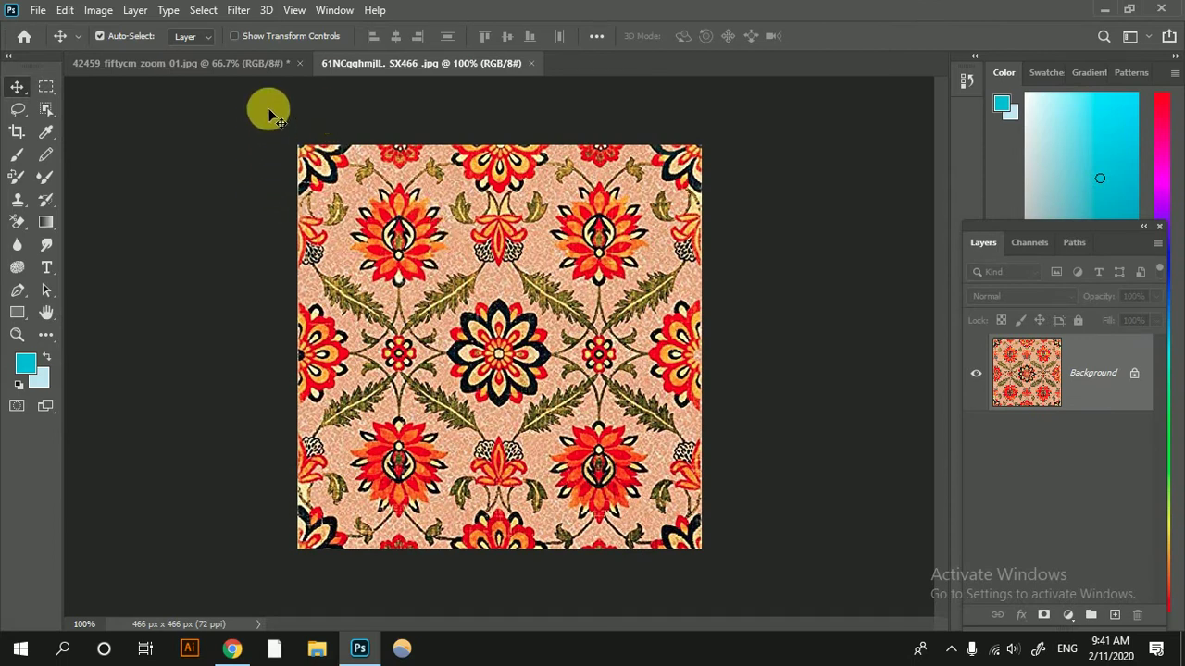
left_click_drag(270, 112, 334, 243)
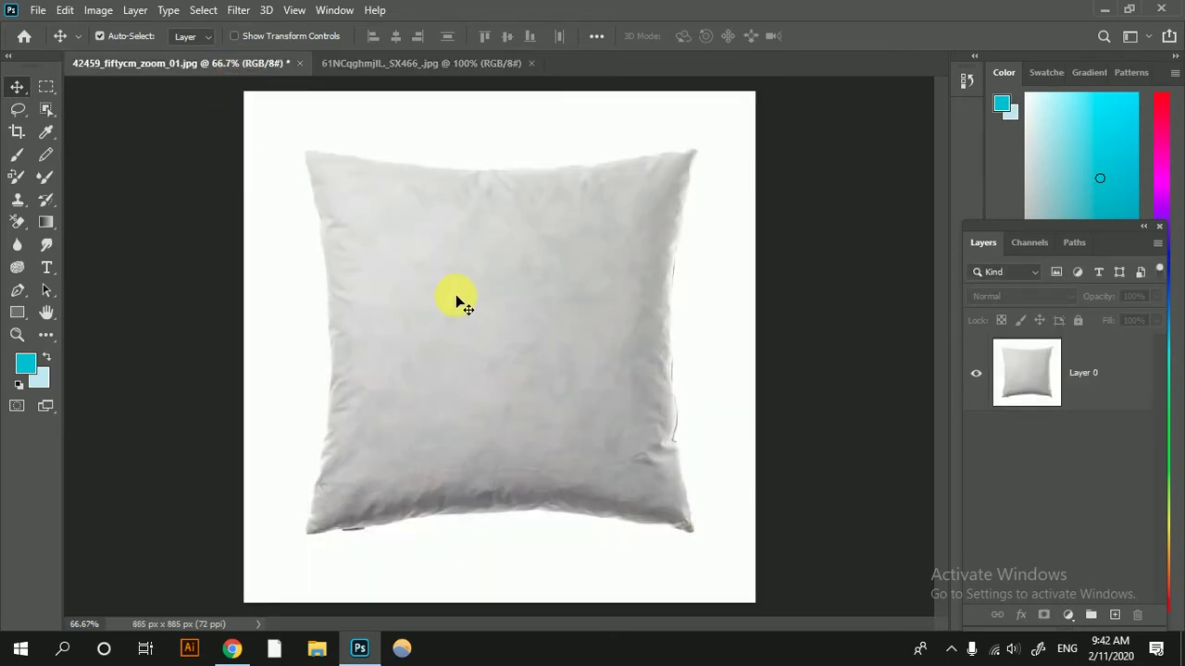
Glance at the pattern's Google Images result, then return to the floral pattern document.
left_click(232, 648)
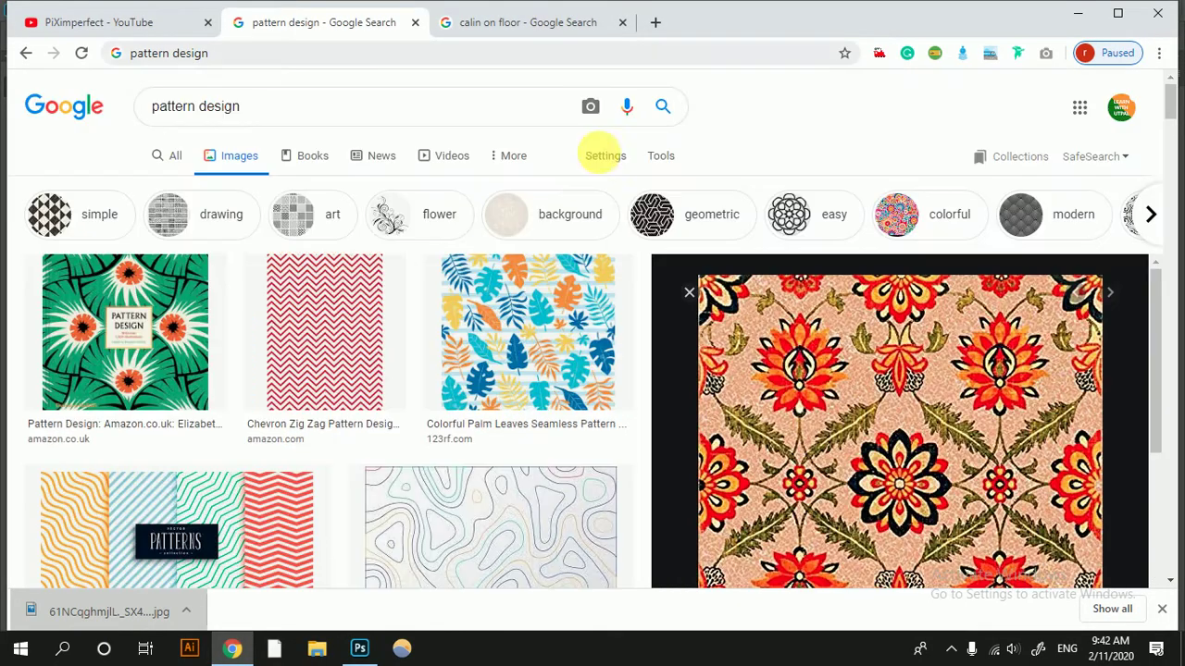
scroll(598, 153, "up", 3)
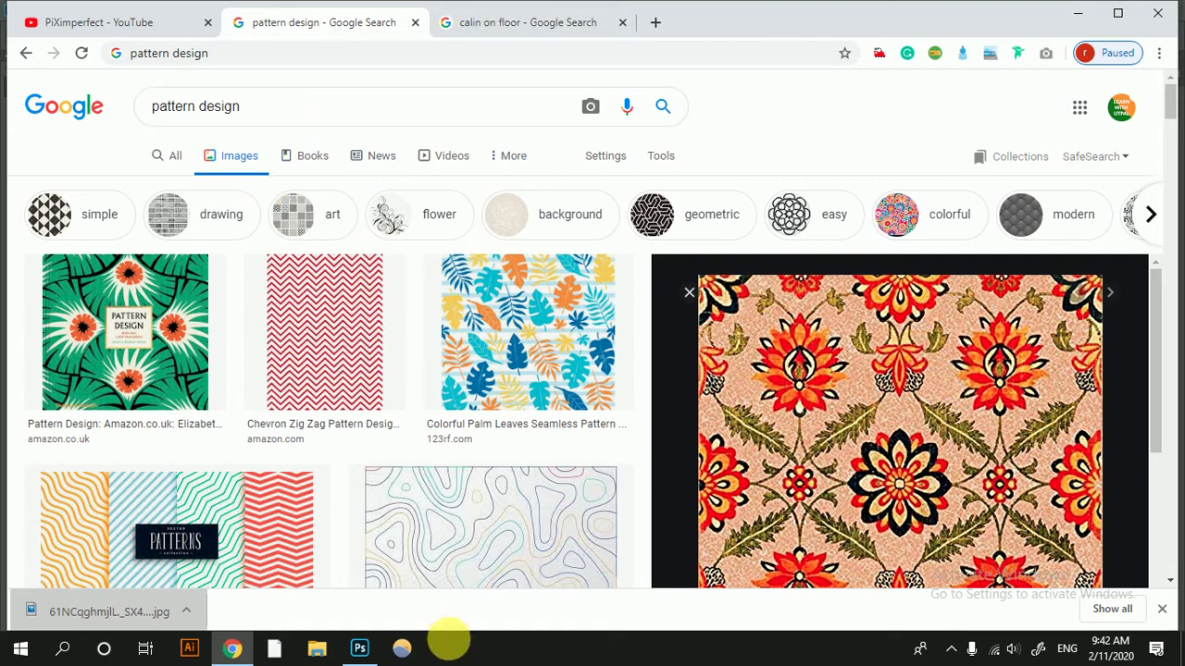
mouse_move(359, 649)
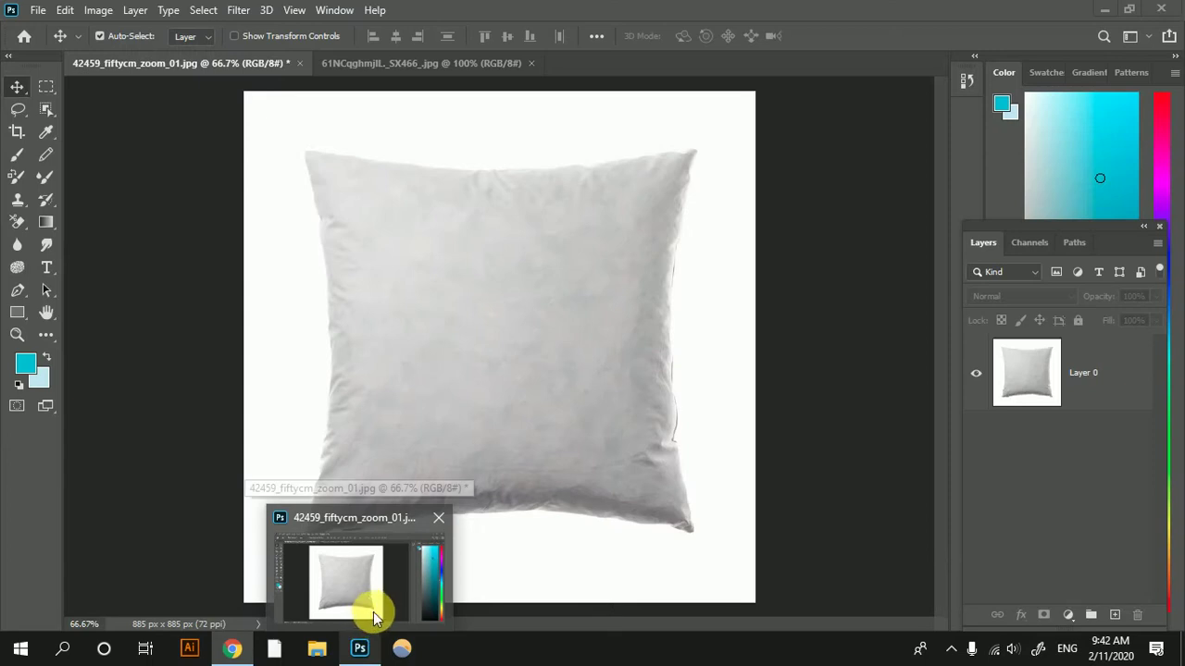
left_click(396, 600)
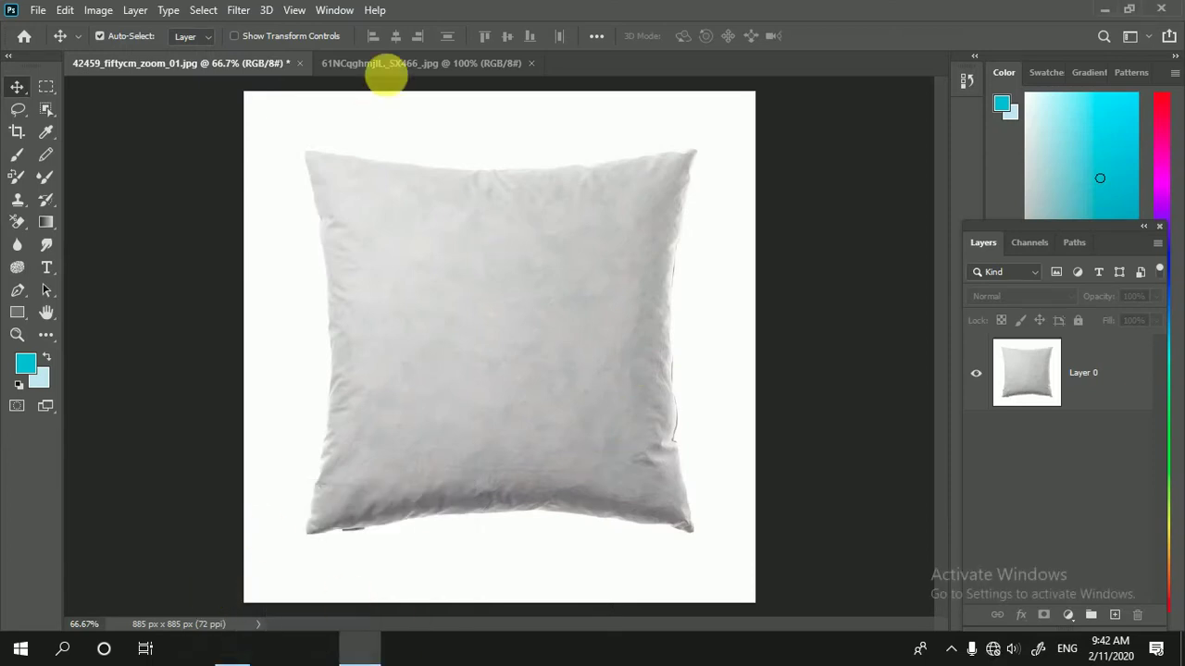
left_click(396, 63)
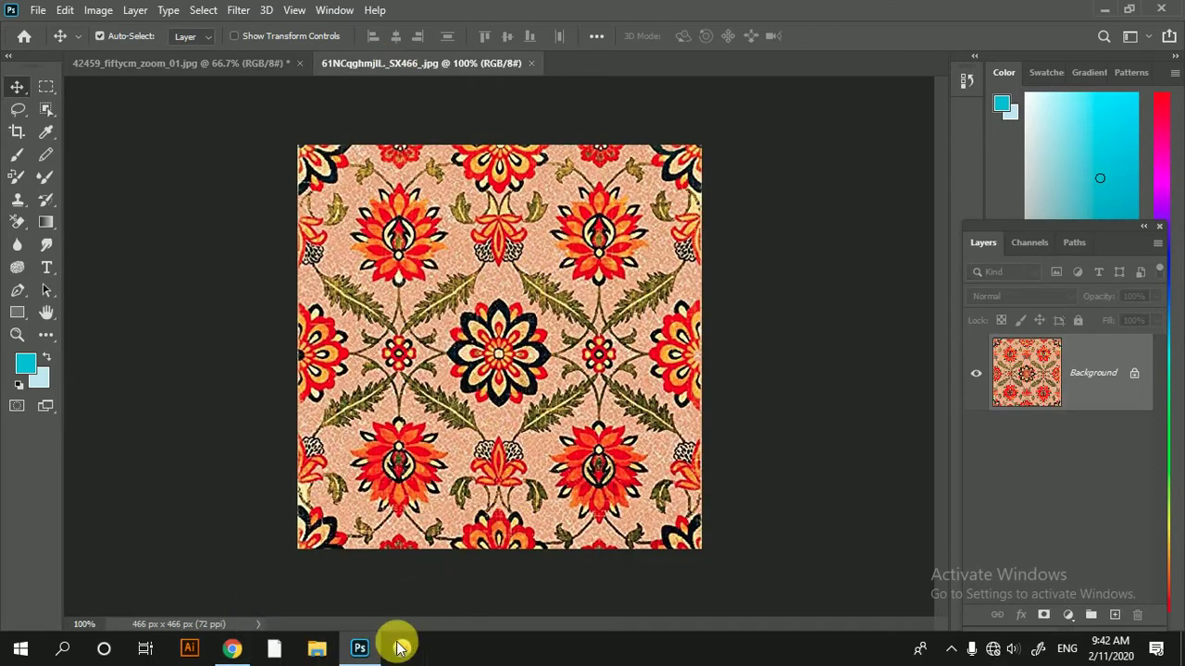
Scroll the Google Images preview to check the pattern's Amazon.in source, then return to Photoshop.
left_click(234, 650)
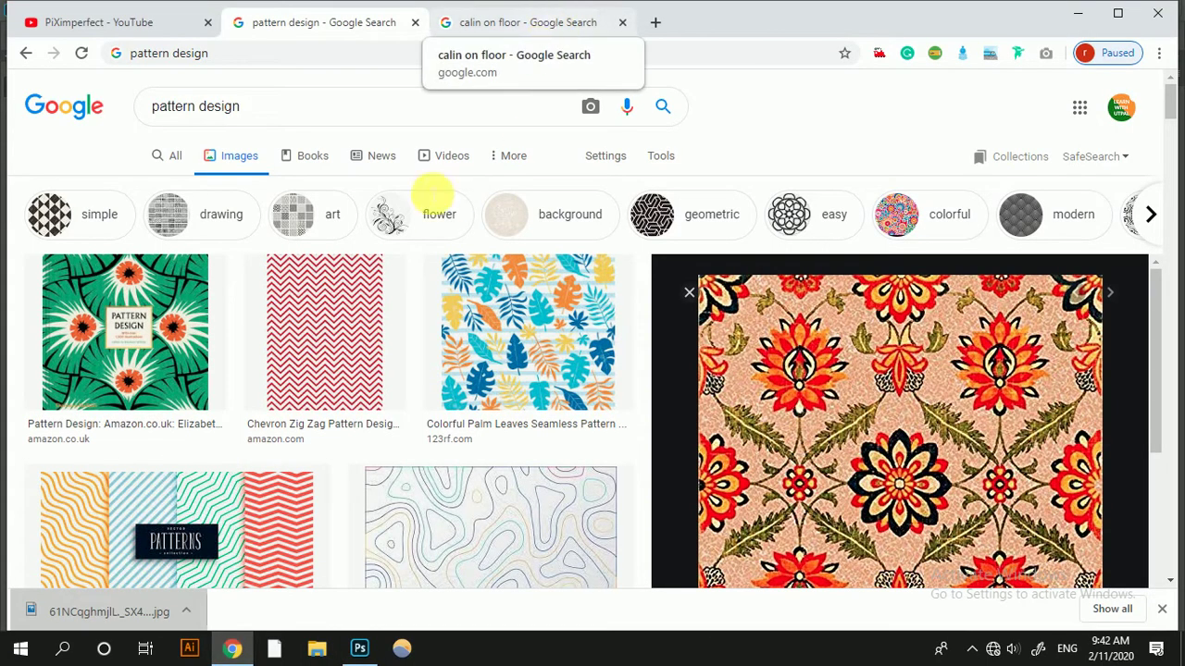
scroll(889, 463, "down", 2)
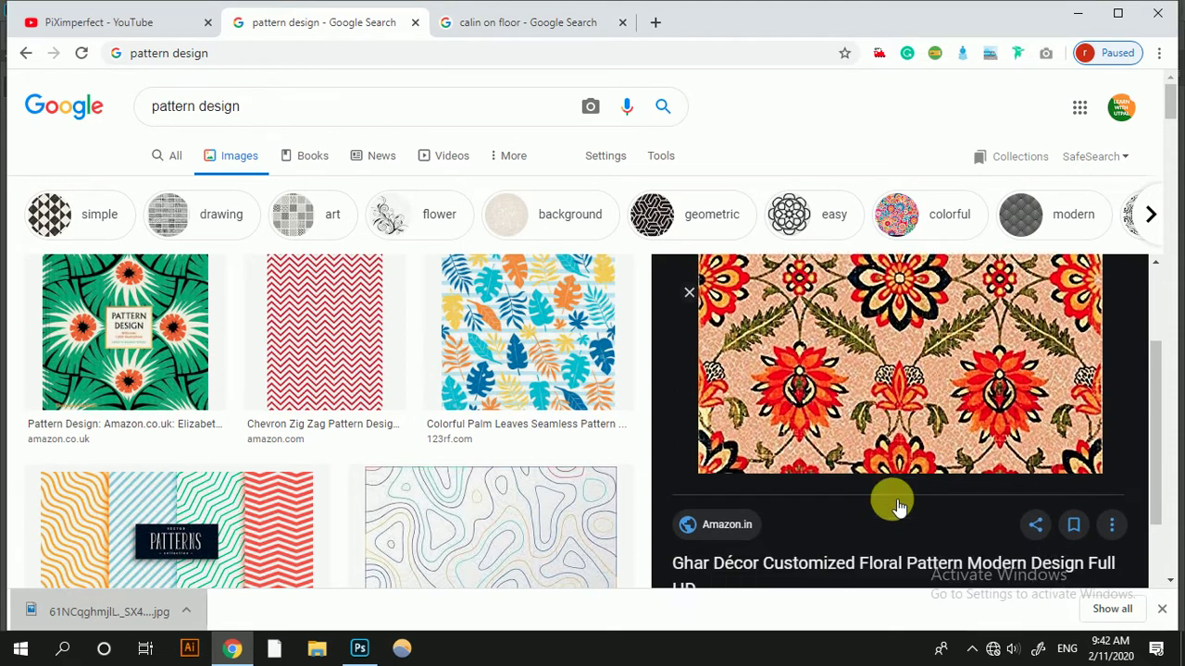
scroll(796, 476, "down", 2)
scroll(896, 470, "up", 1)
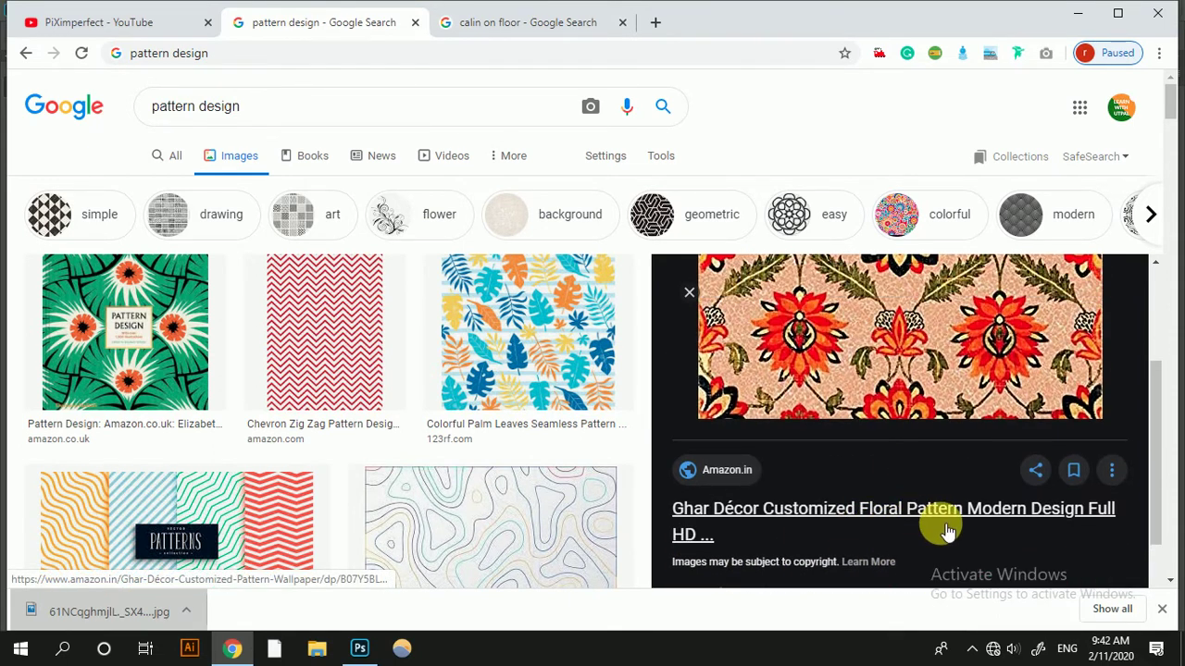
scroll(833, 497, "up", 3)
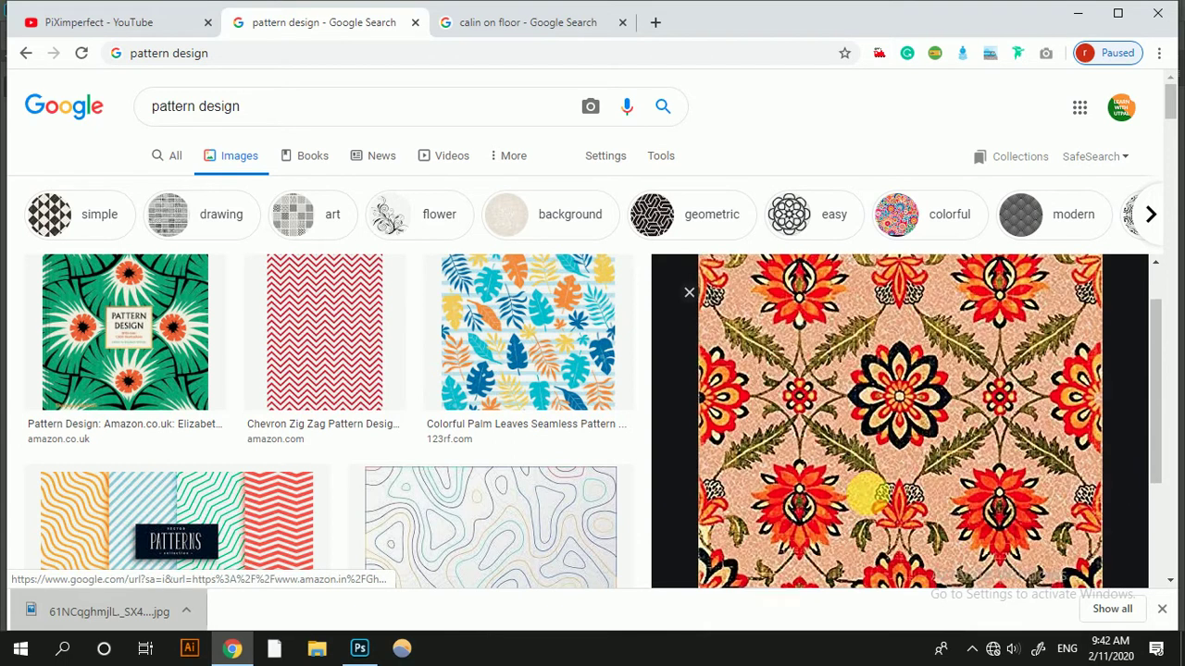
left_click(361, 648)
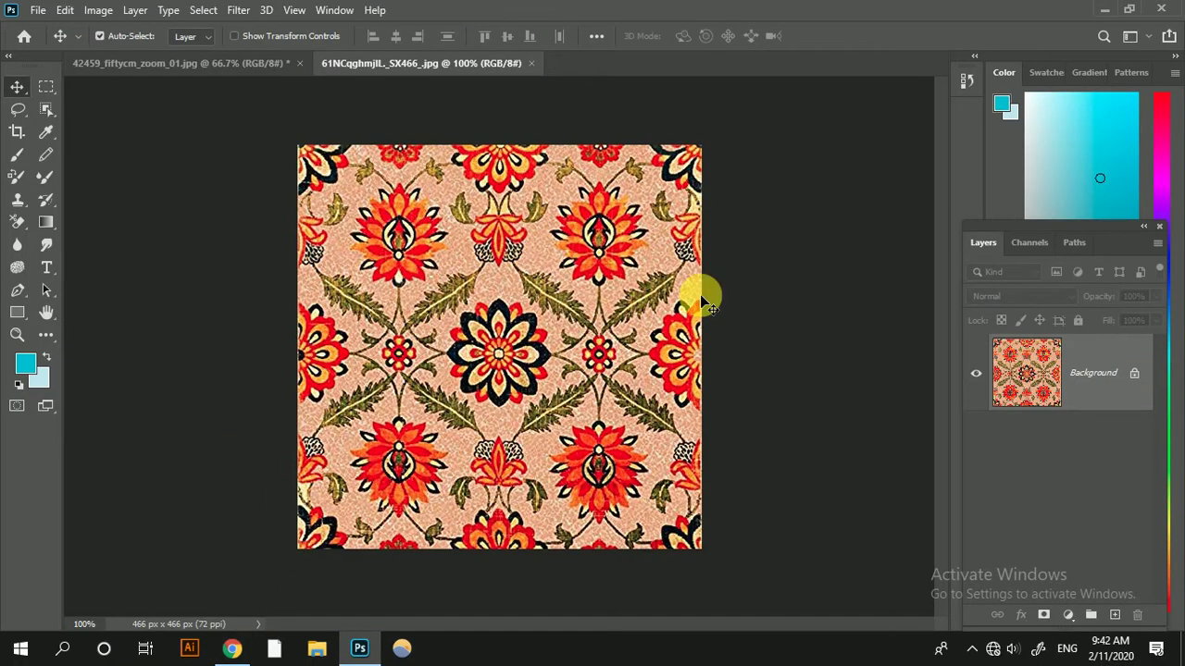
On the pillow image, start a Pen path near the top-left corner with curved points.
left_click(222, 62)
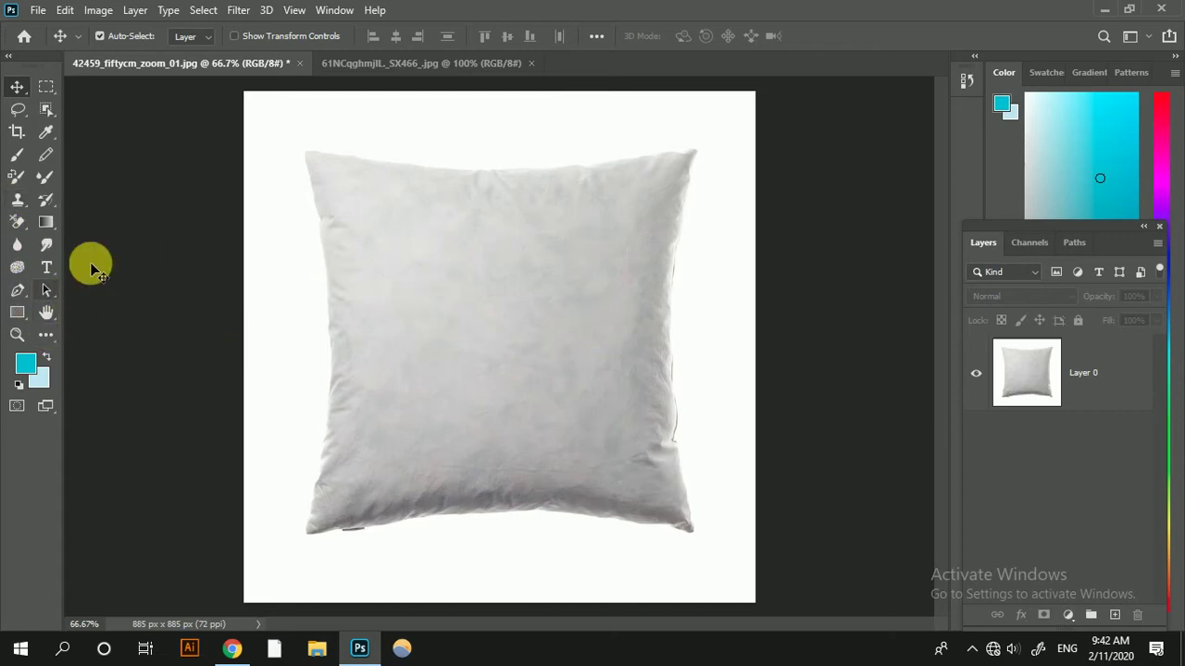
key("p")
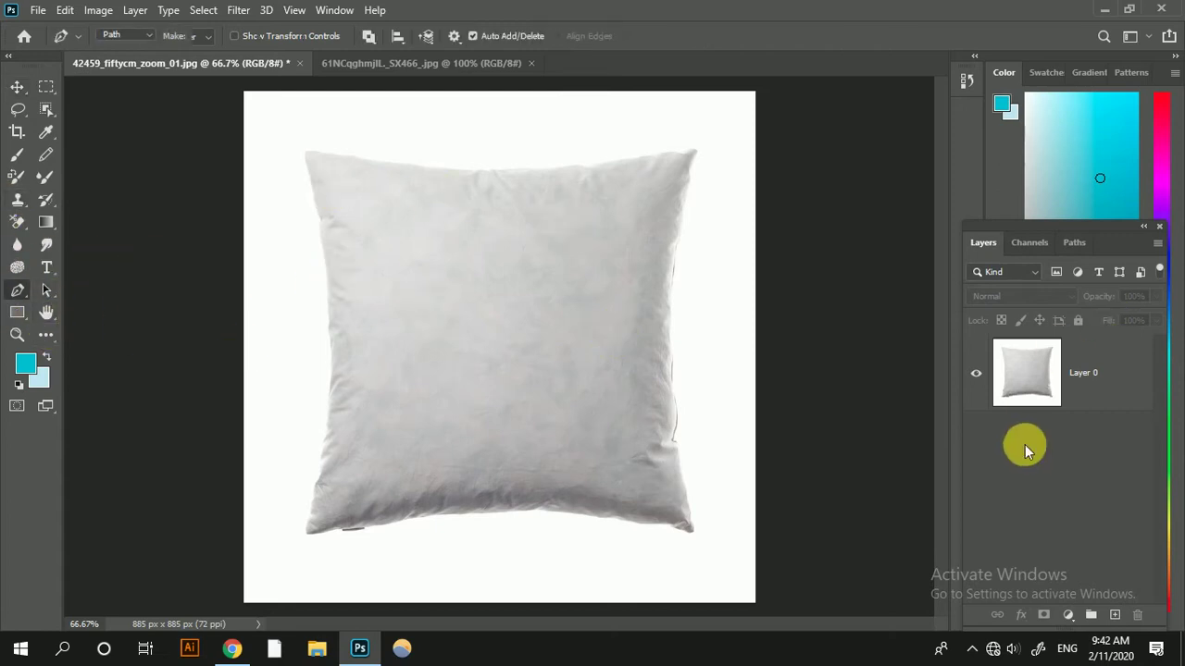
left_click_drag(312, 166, 450, 173)
scroll(453, 190, "up", 1)
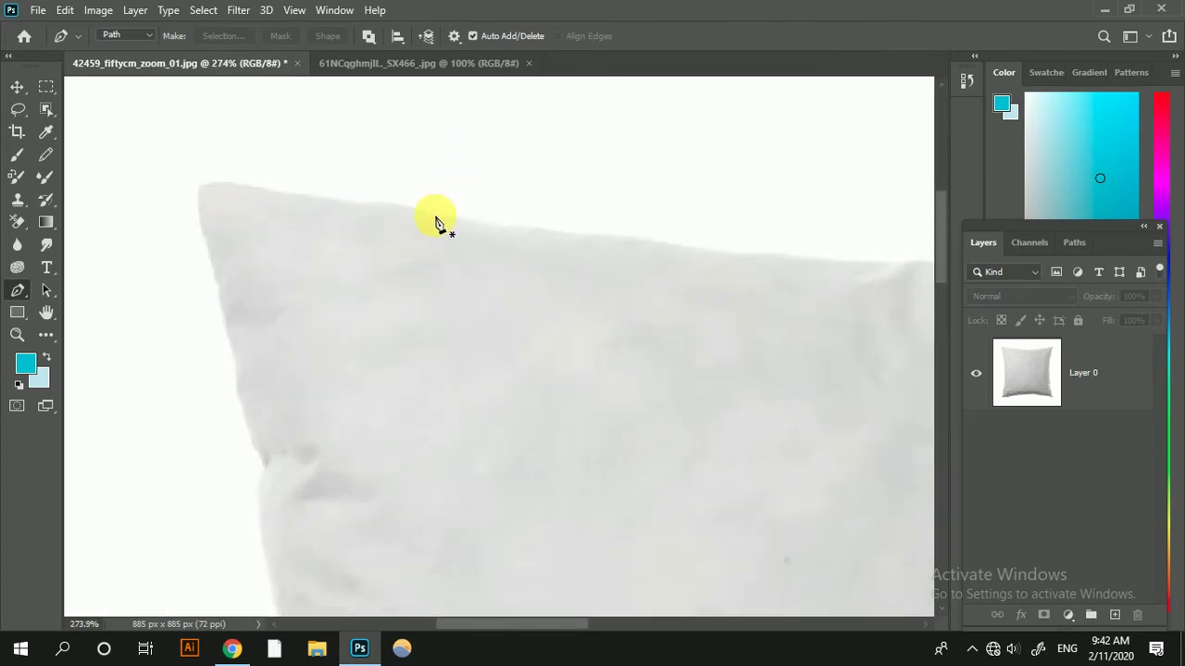
left_click(435, 215)
left_click_drag(627, 239, 665, 244)
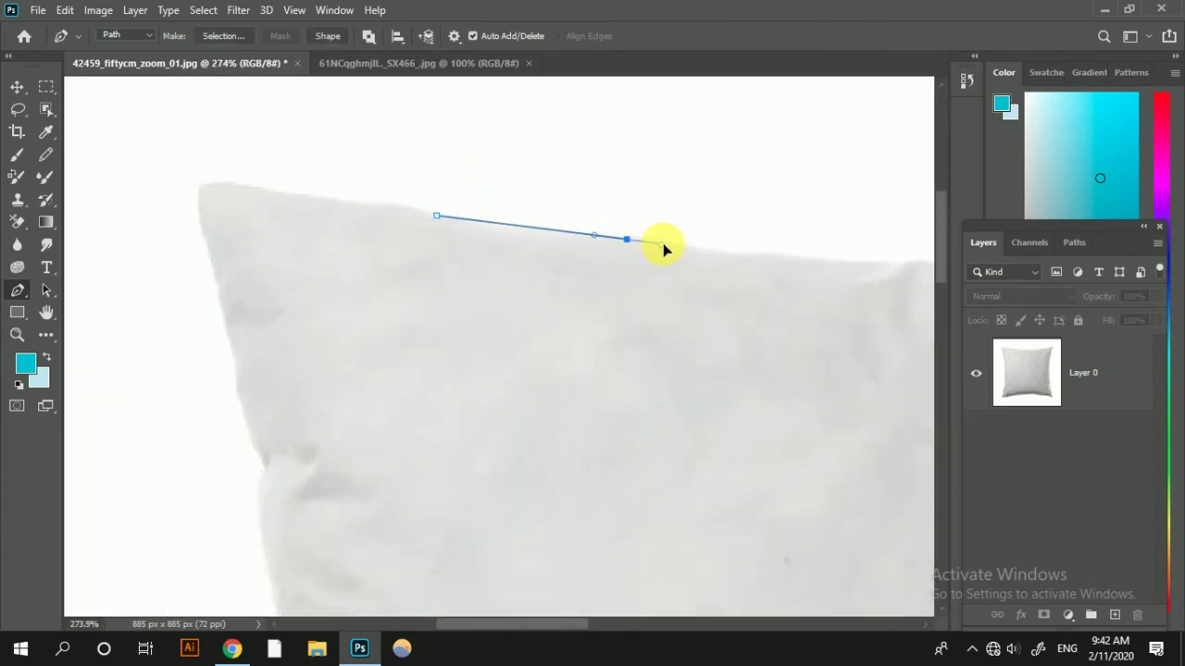
scroll(717, 278, "right", 3)
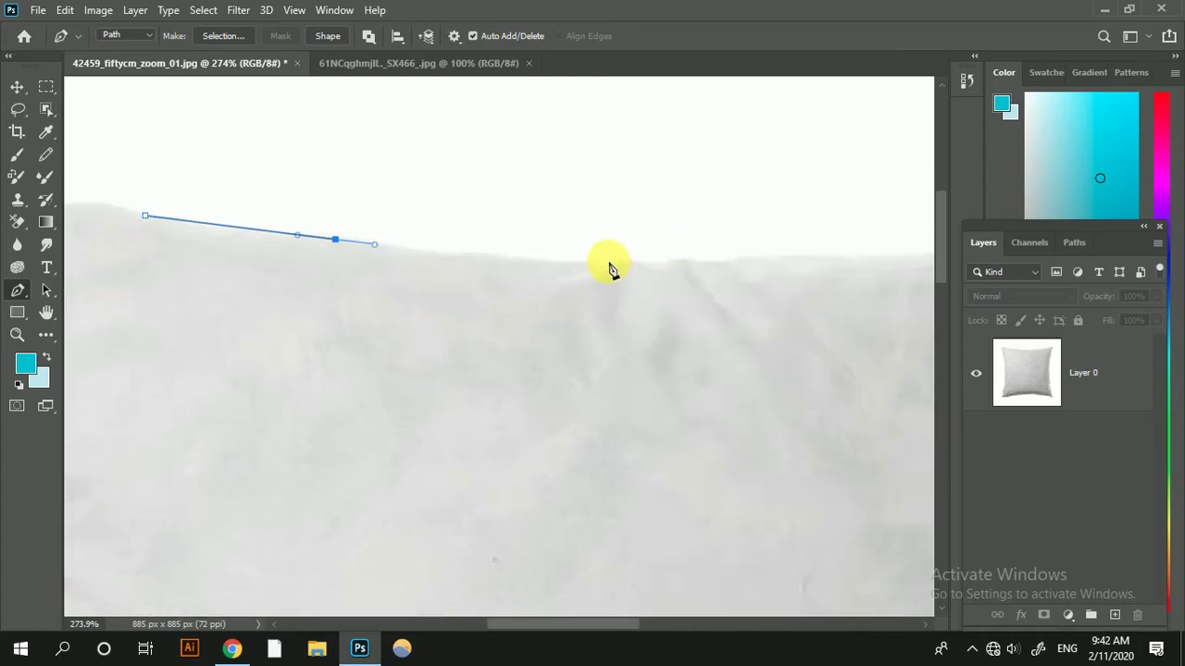
left_click_drag(608, 261, 640, 260)
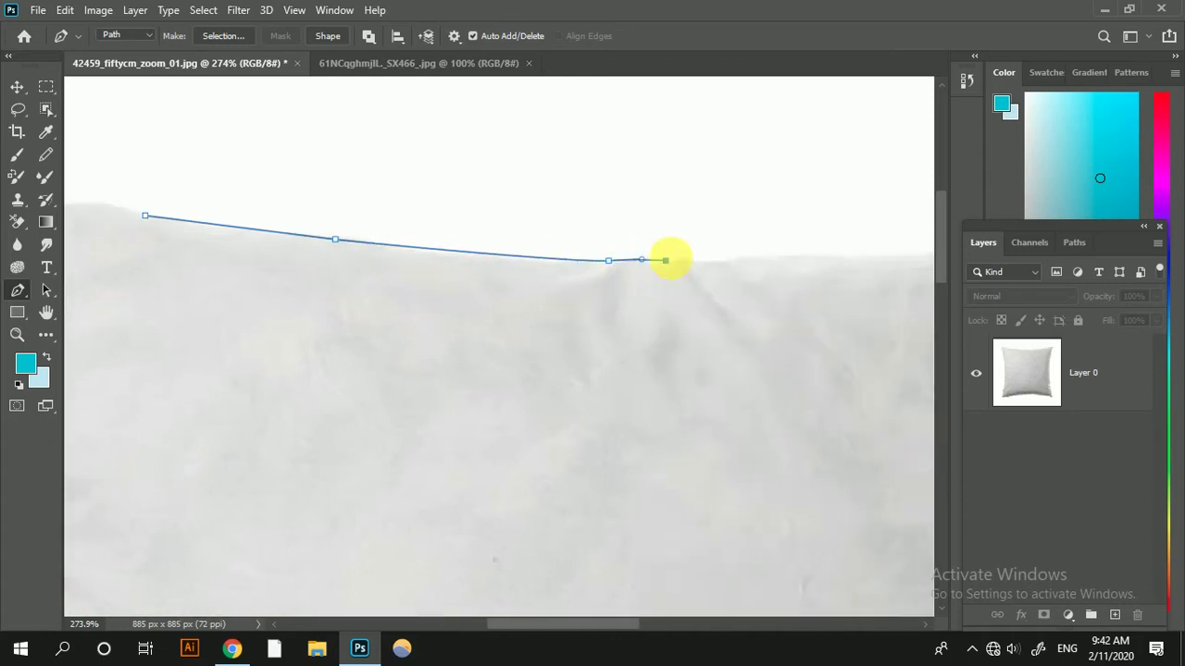
Continue the curved path along the top edge to the pillow's top-right corner.
scroll(669, 278, "right", 2)
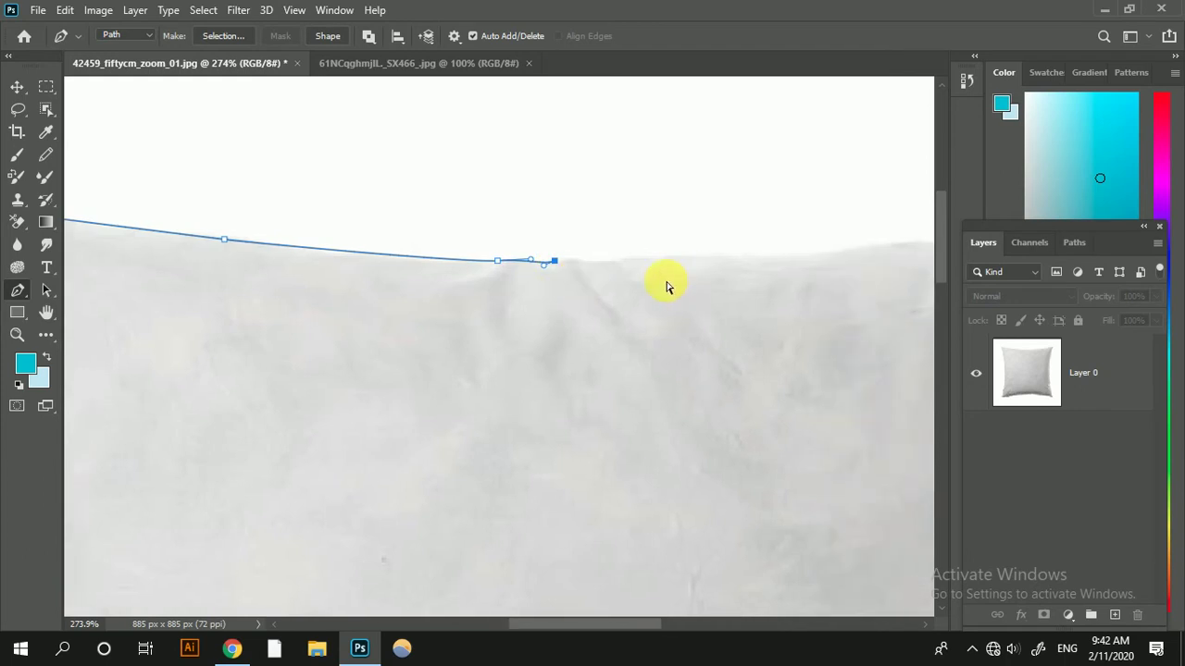
left_click_drag(552, 262, 582, 265)
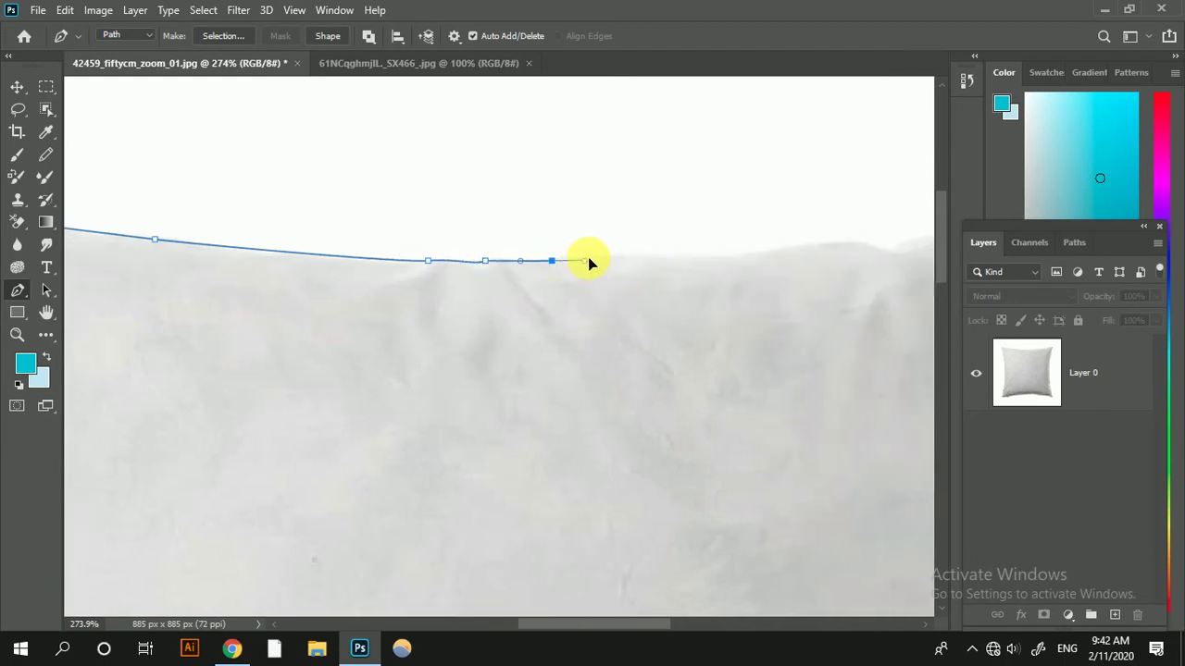
left_click_drag(678, 259, 796, 248)
scroll(814, 269, "right", 2)
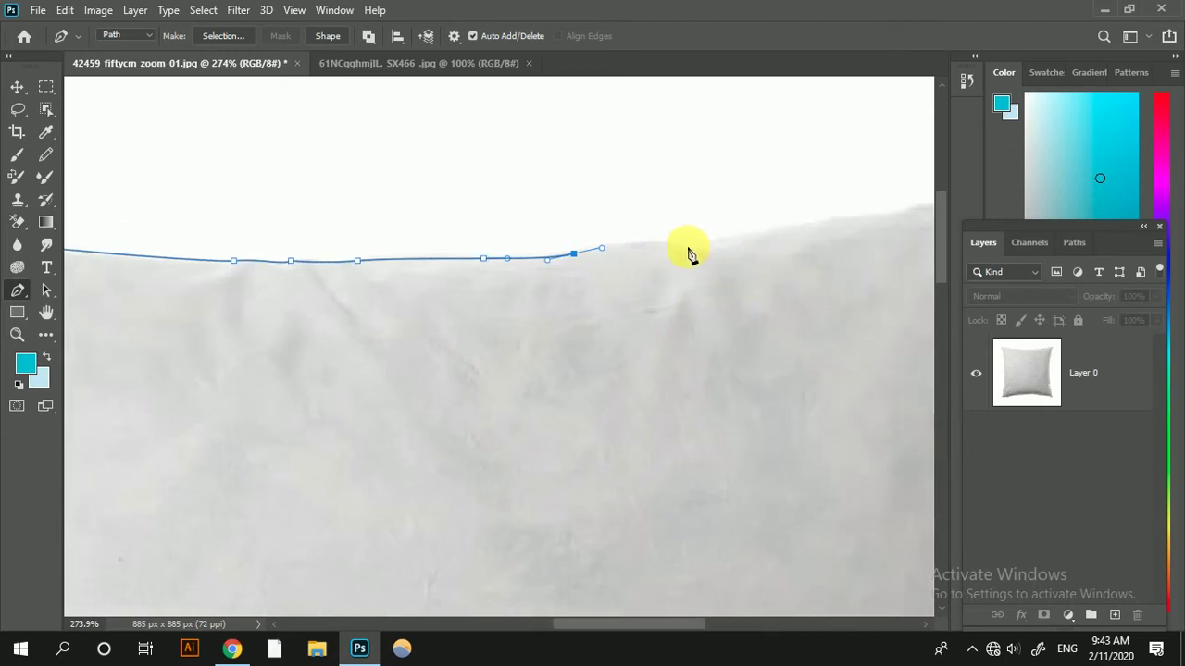
left_click_drag(706, 250, 708, 248)
left_click_drag(777, 234, 802, 227)
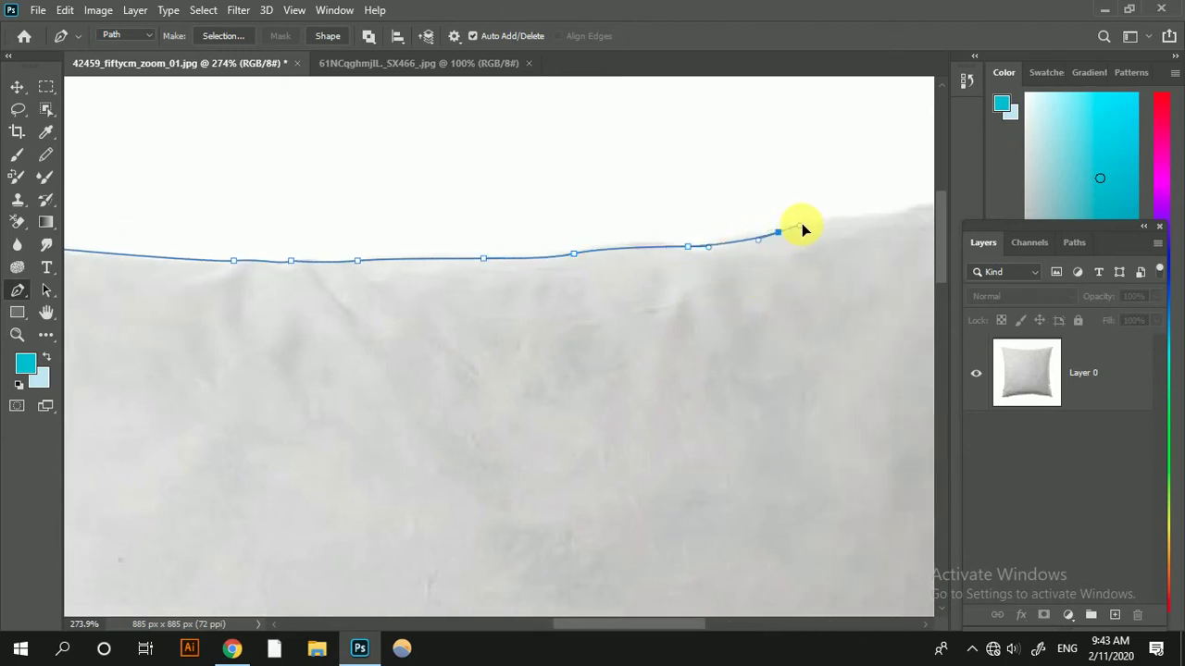
scroll(805, 236, "right", 1)
scroll(805, 239, "right", 2)
mouse_move(668, 192)
left_mouse_down()
mouse_move(772, 177)
mouse_move(804, 210)
left_mouse_up()
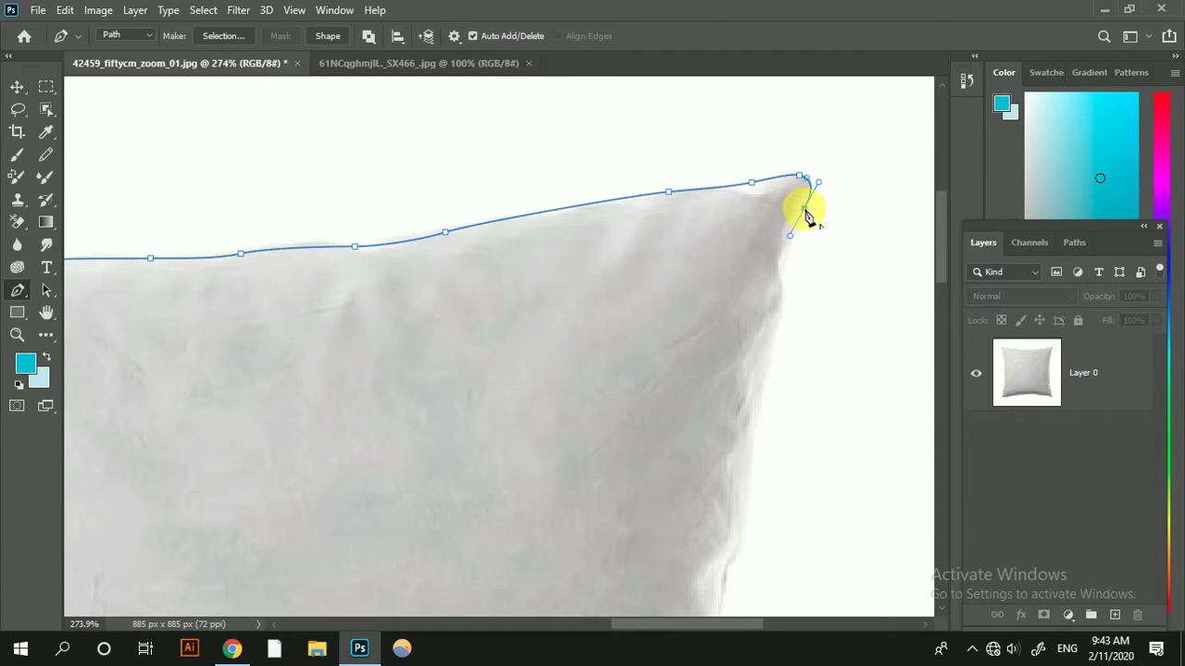
Add anchors down the pillow's right edge.
scroll(788, 173, "down", 1)
scroll(787, 191, "down", 1)
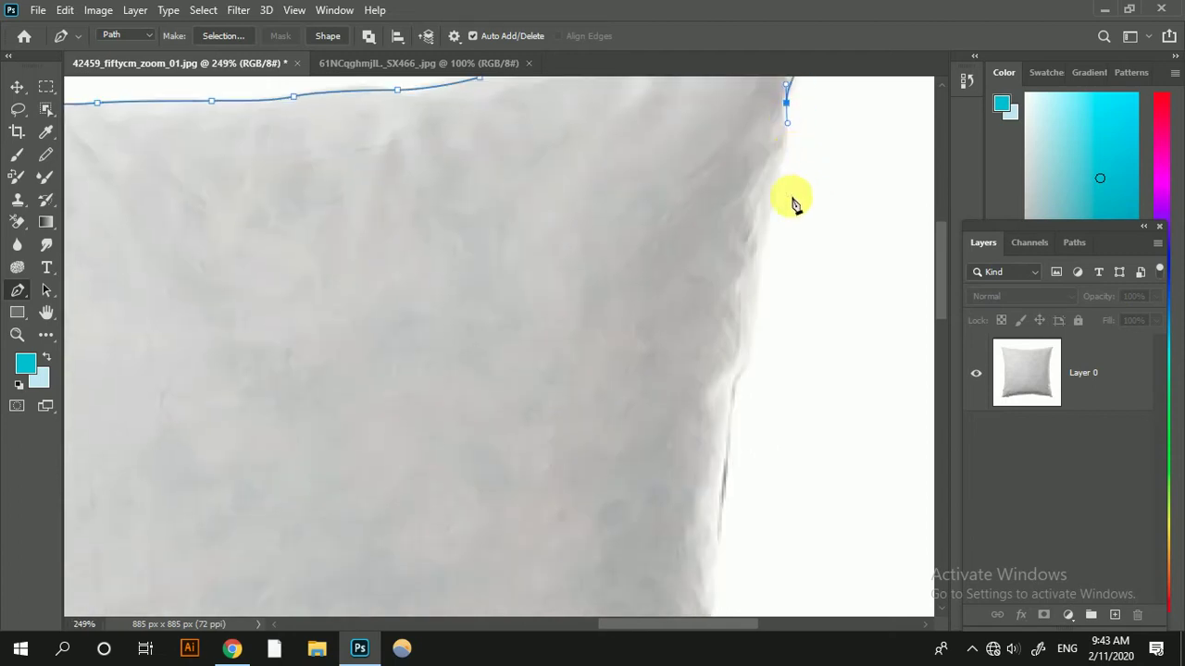
mouse_move(779, 189)
left_mouse_down()
mouse_move(777, 211)
mouse_move(732, 260)
left_mouse_up()
scroll(768, 219, "down", 1)
left_click(762, 207)
scroll(764, 235, "down", 1)
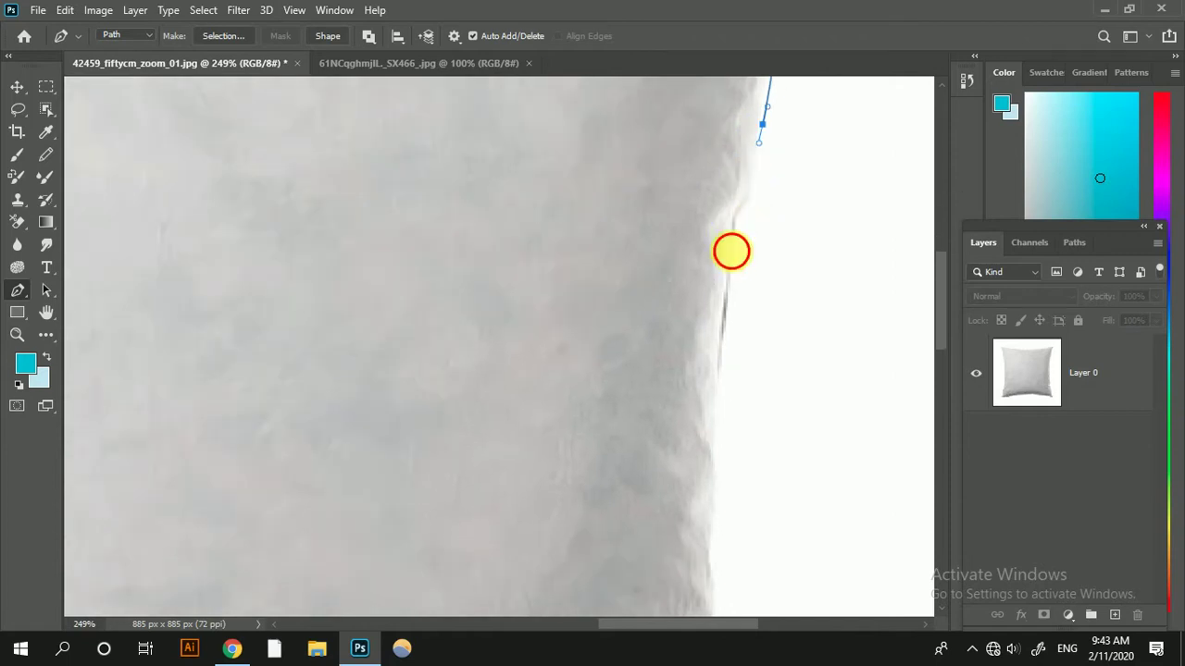
scroll(732, 267, "down", 1)
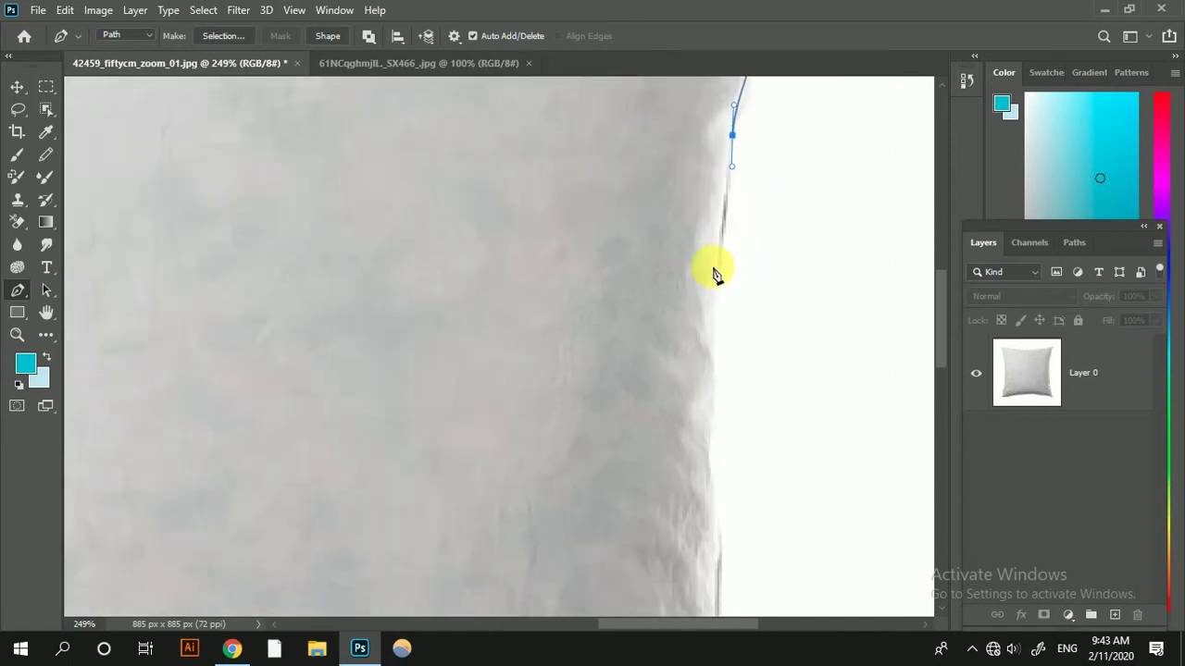
scroll(716, 308, "down", 1)
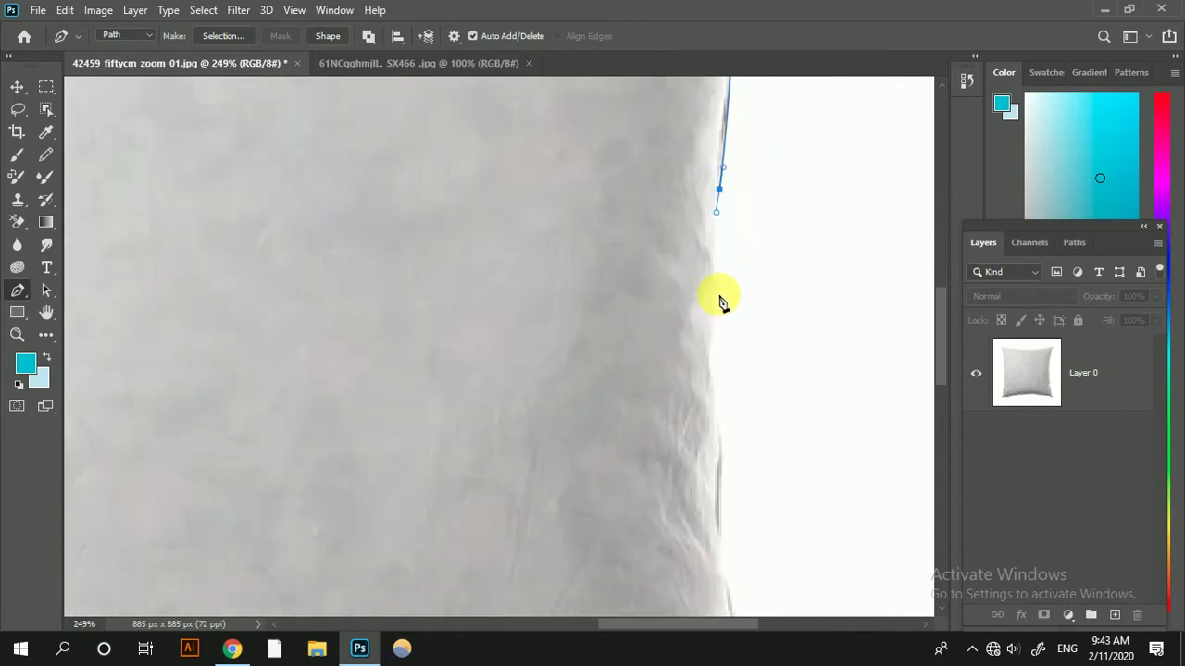
mouse_move(719, 294)
left_mouse_down()
mouse_move(720, 339)
mouse_move(721, 311)
mouse_move(735, 323)
mouse_move(709, 345)
left_mouse_up()
scroll(725, 325, "down", 1)
scroll(728, 312, "down", 1)
scroll(746, 317, "down", 1)
scroll(727, 309, "down", 1)
left_click(723, 313)
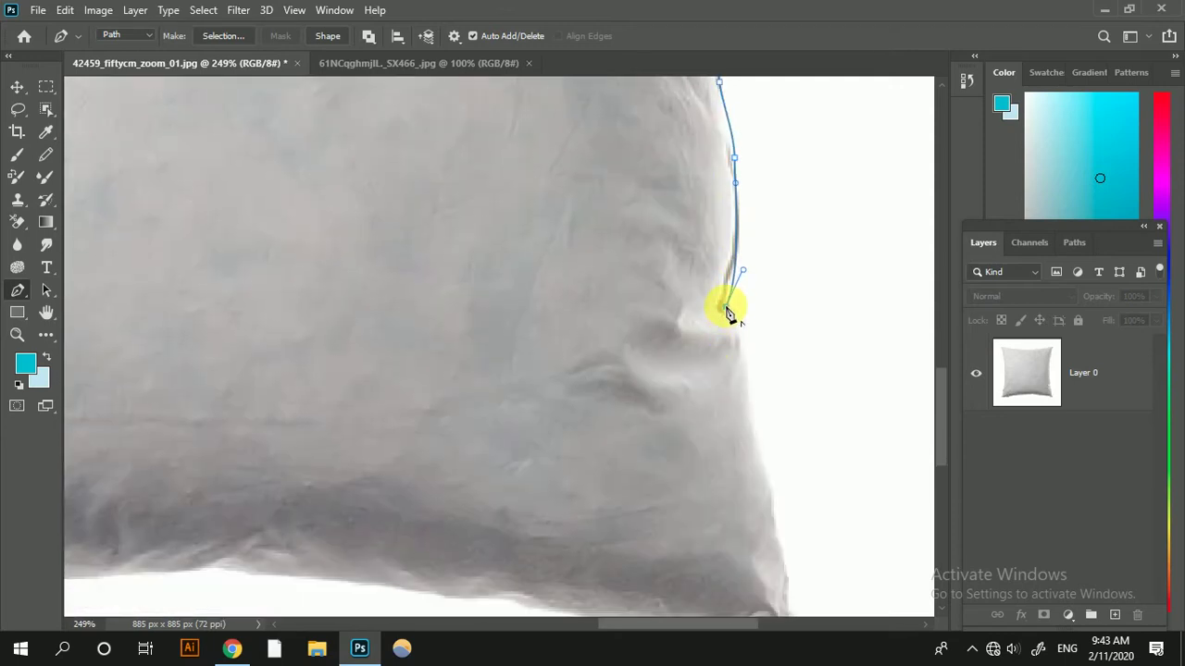
Round the bottom-right corner and curve the path partway along the bottom edge.
scroll(740, 306, "down", 1)
mouse_move(746, 274)
left_mouse_down()
mouse_move(750, 313)
mouse_move(779, 328)
left_mouse_up()
scroll(763, 324, "down", 1)
scroll(785, 319, "down", 1)
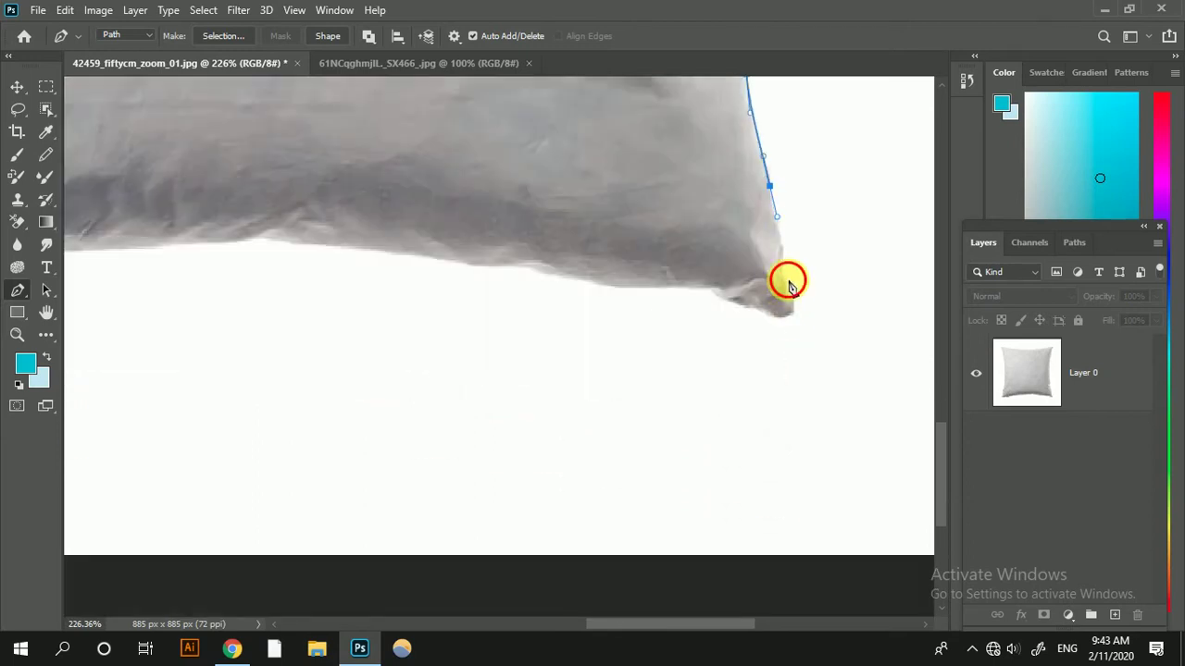
mouse_move(788, 281)
left_mouse_down()
mouse_move(796, 306)
mouse_move(701, 289)
left_mouse_up()
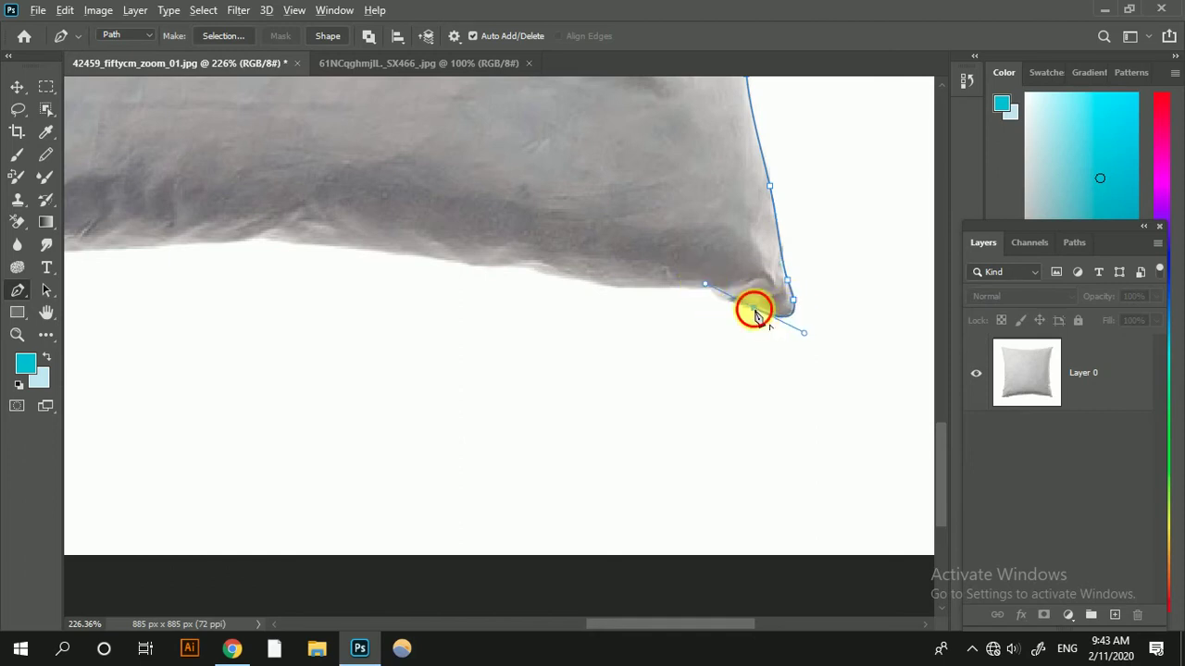
scroll(675, 296, "left", 2)
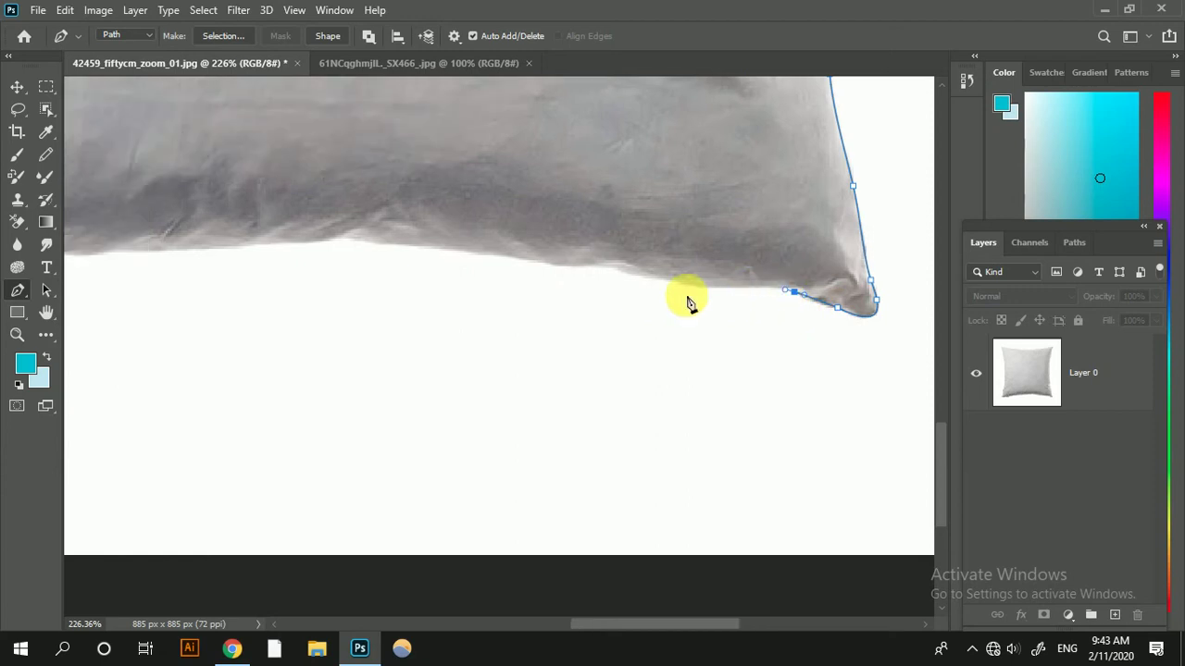
left_click_drag(707, 286, 680, 288)
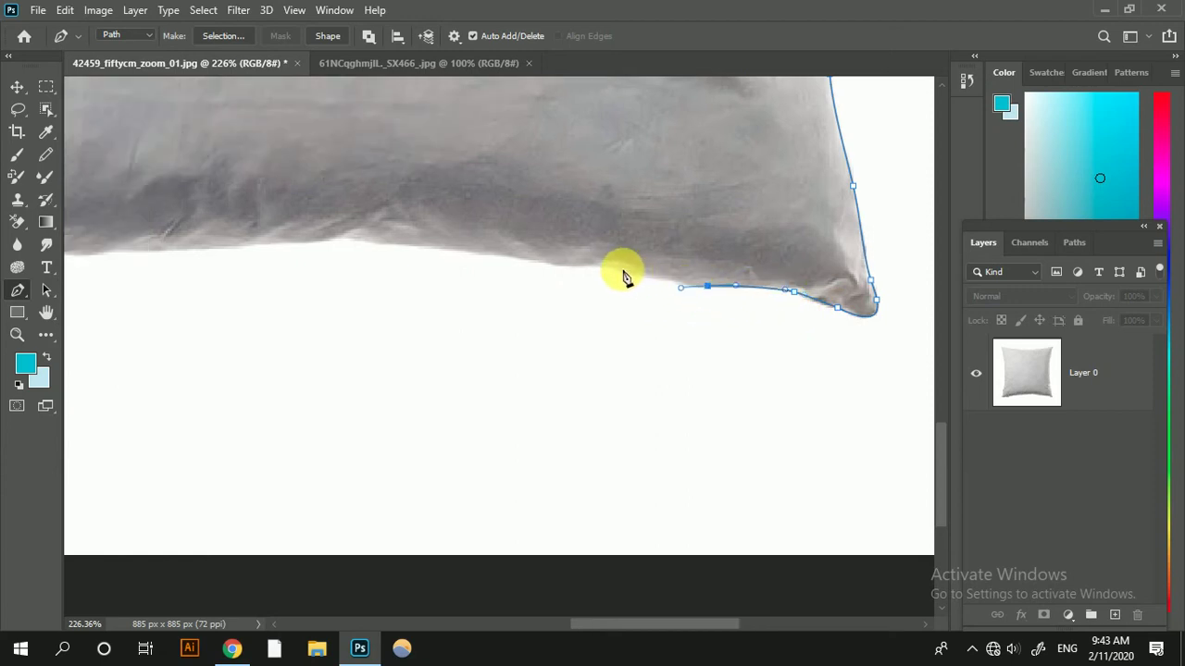
scroll(606, 270, "left", 2)
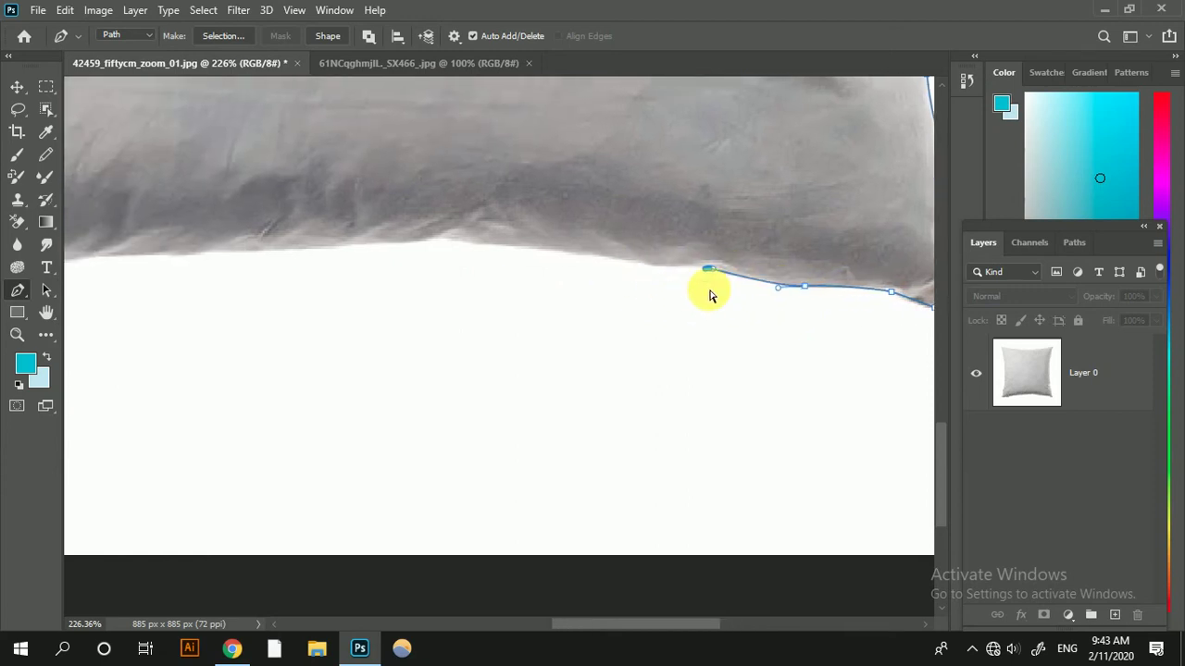
Extend the path with smooth anchors along the pillow's bottom edge, fixing one misplaced anchor.
left_click(681, 260)
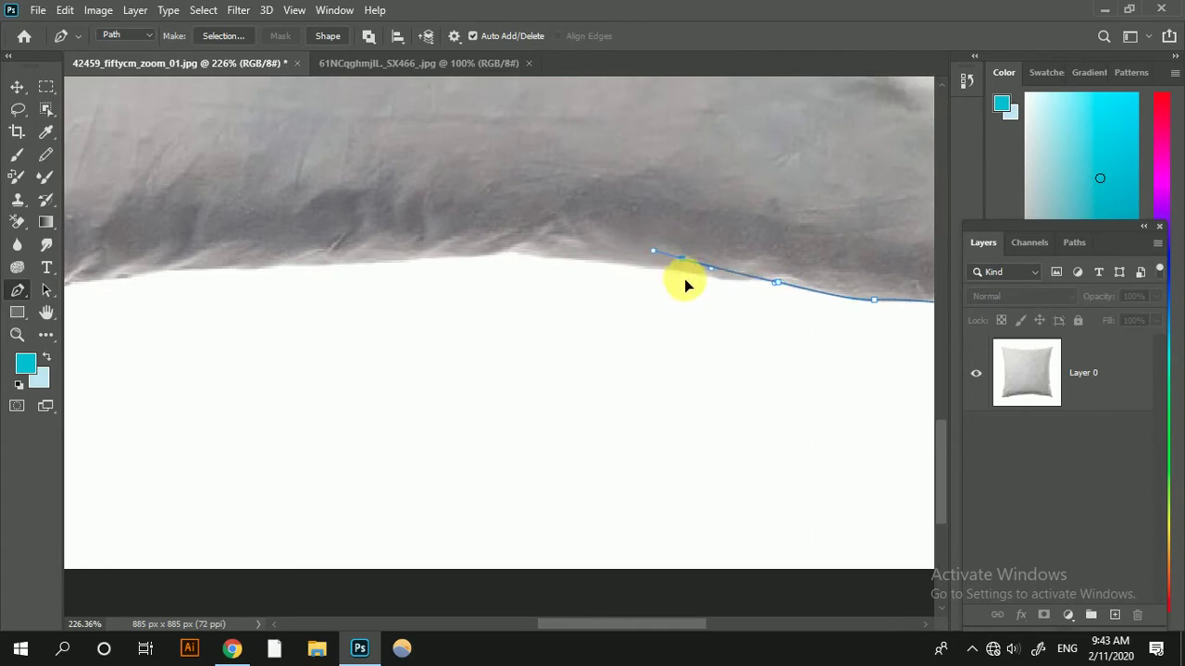
key("ctrl+z")
left_click_drag(667, 271, 633, 271)
scroll(634, 268, "left", 1)
scroll(653, 267, "left", 1)
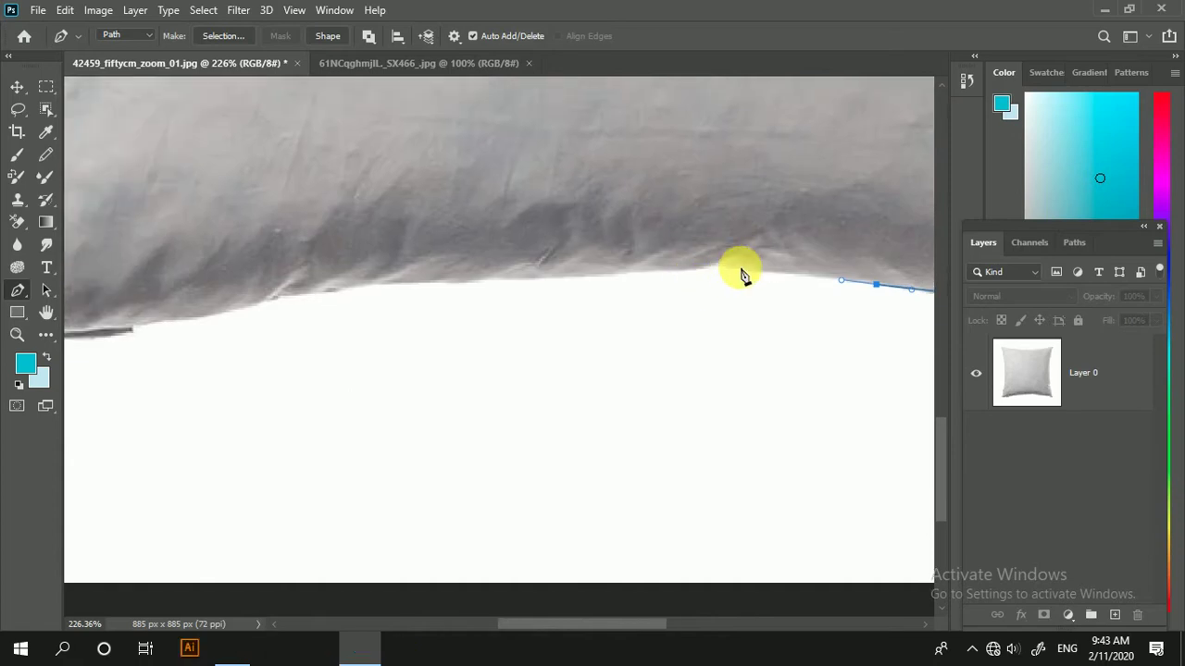
left_click_drag(729, 269, 706, 268)
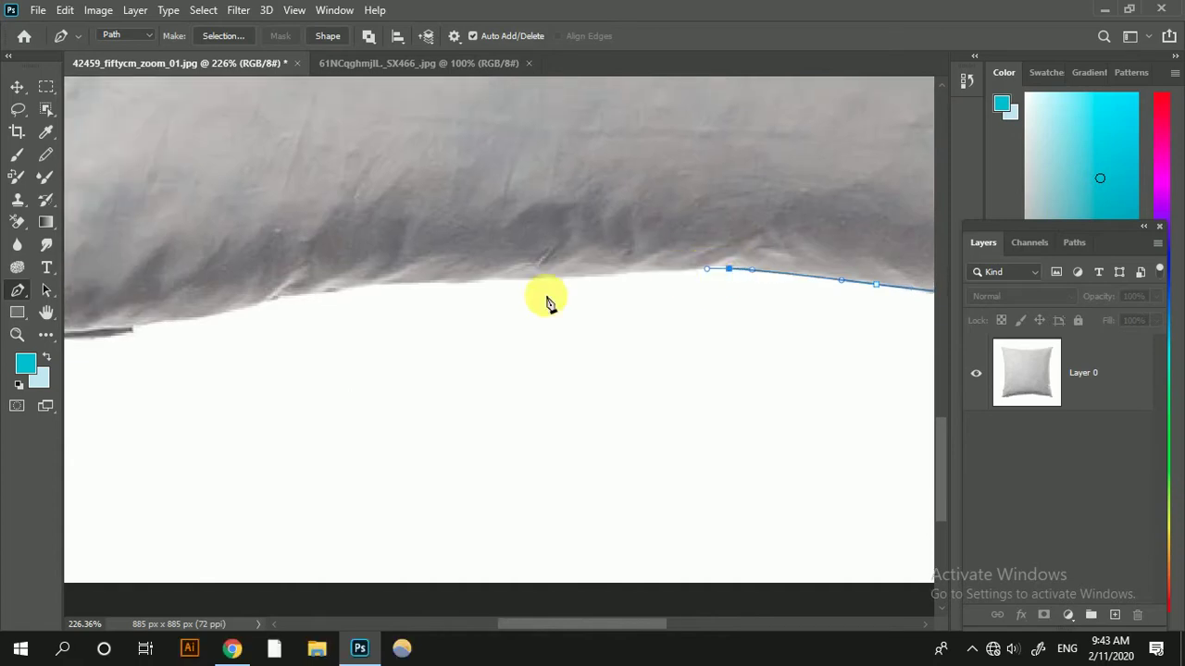
left_click_drag(483, 279, 453, 282)
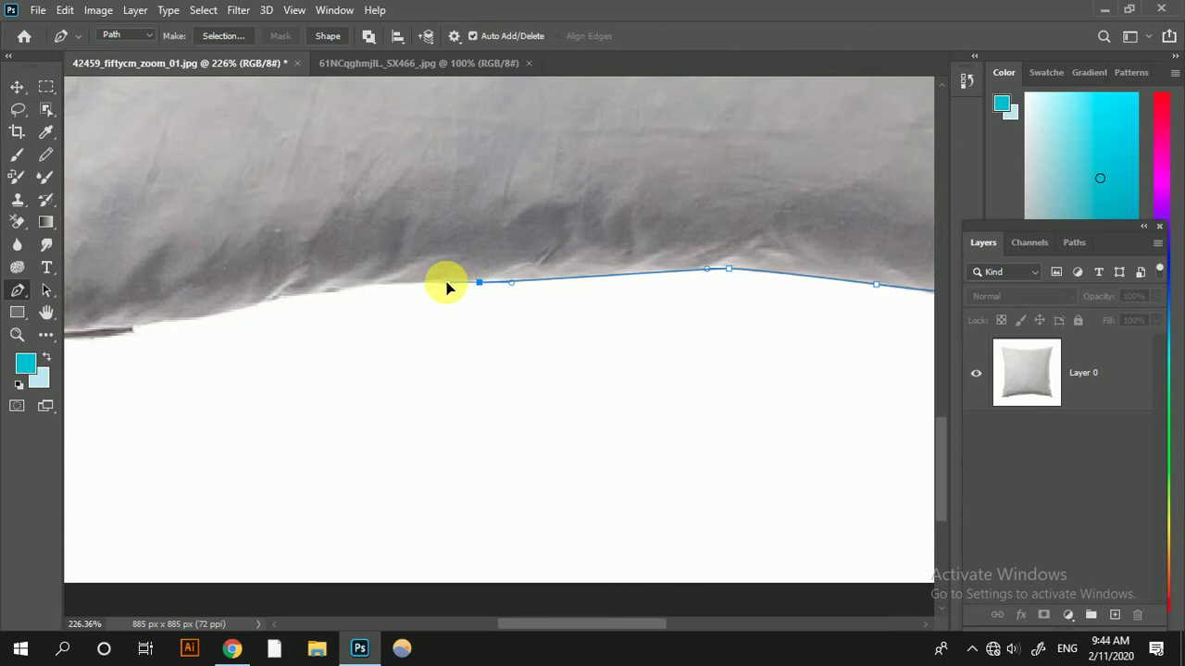
scroll(444, 294, "left", 1)
scroll(490, 306, "left", 1)
scroll(518, 305, "left", 1)
left_click(554, 297)
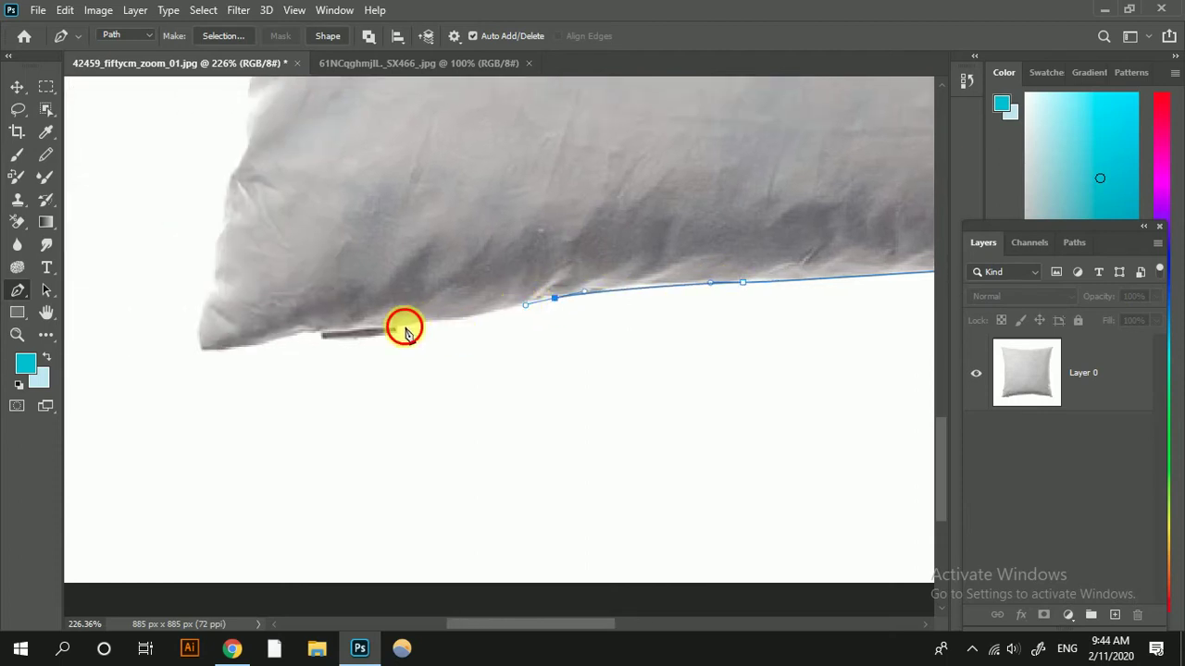
left_click_drag(407, 326, 387, 328)
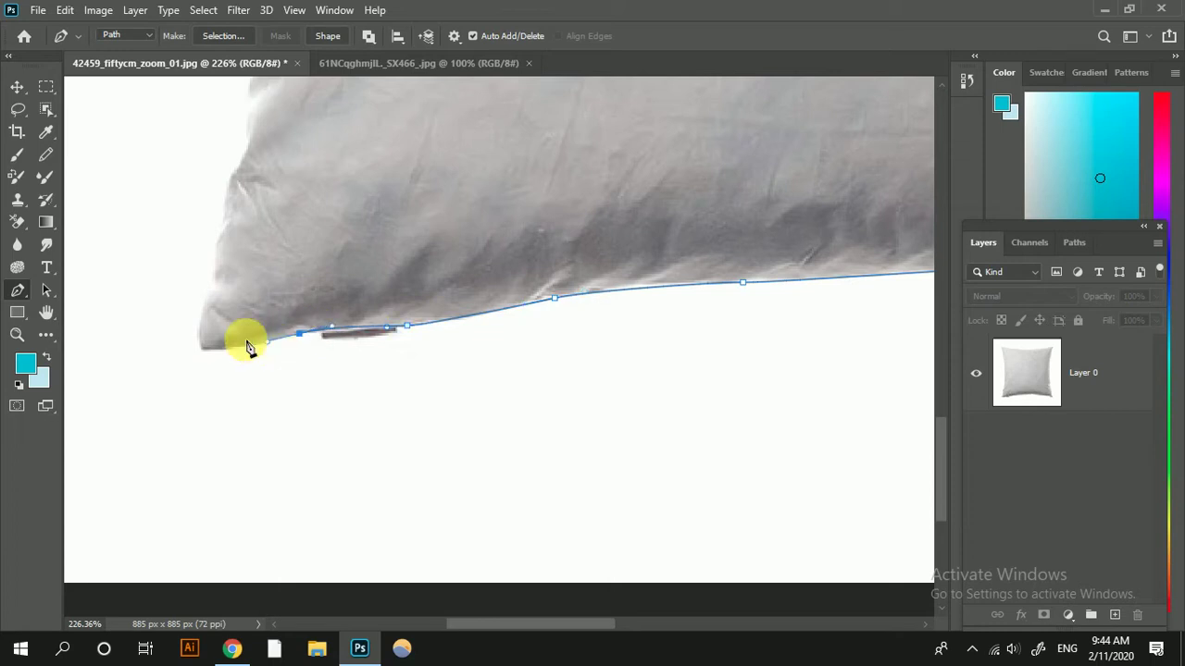
Curve the path around the bottom-left corner and up the pillow's left edge.
left_click(214, 346)
left_click_drag(199, 327, 204, 303)
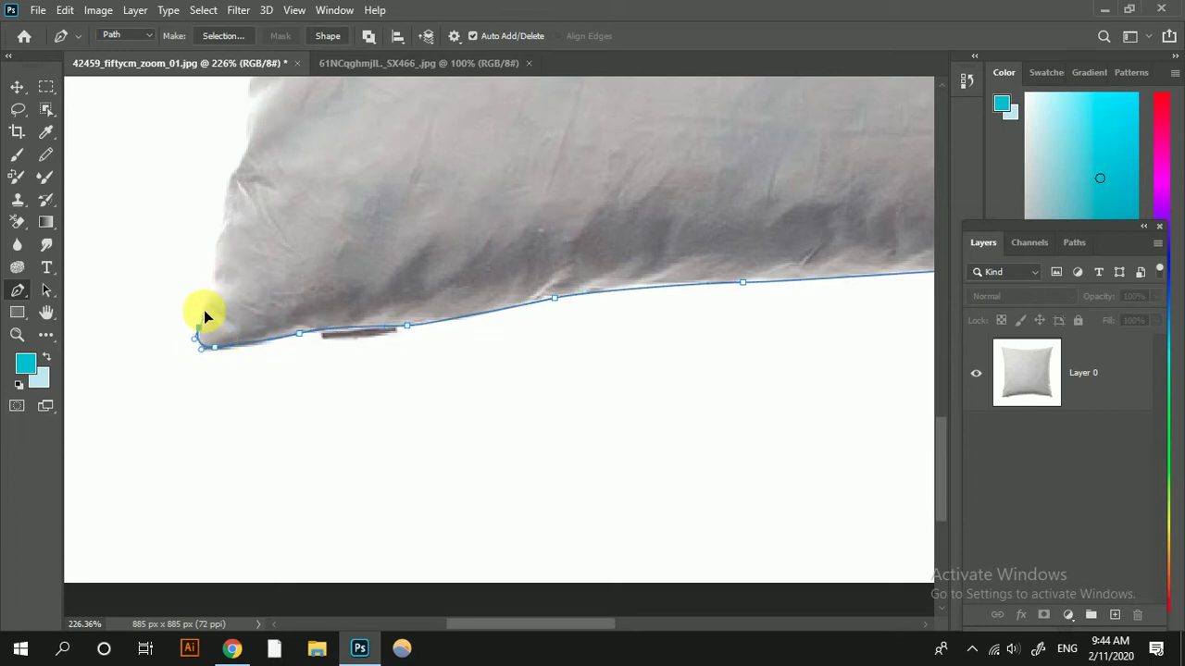
left_click_drag(209, 261, 214, 237)
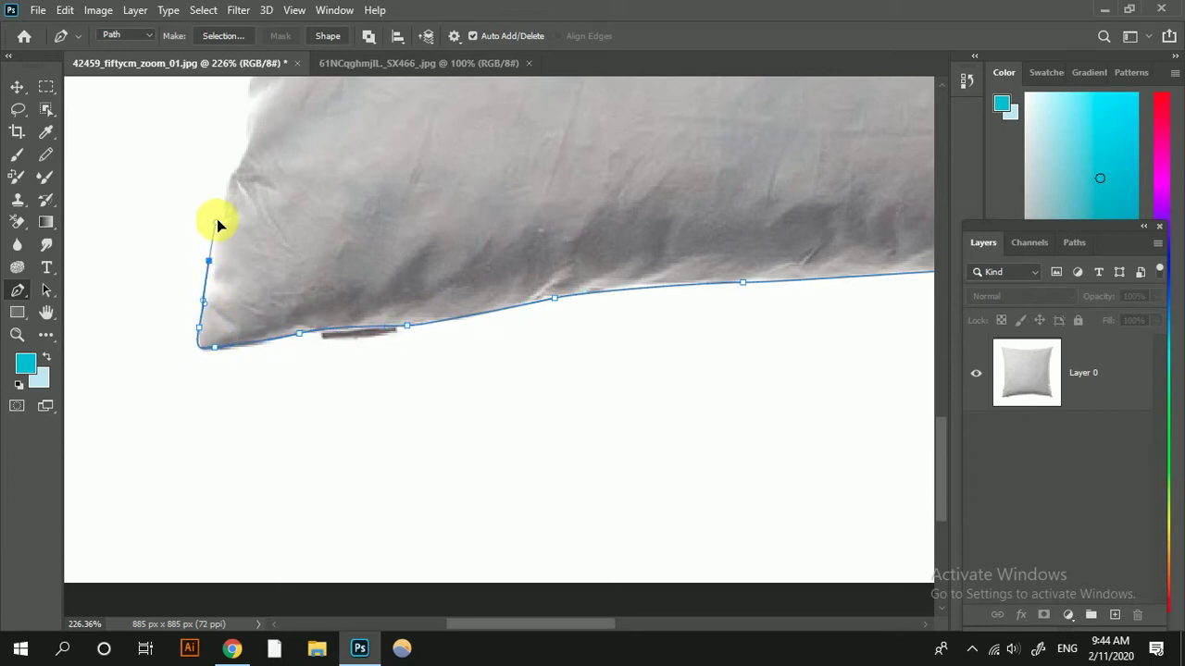
scroll(218, 225, "up", 3)
mouse_move(238, 280)
left_mouse_down()
mouse_move(276, 225)
mouse_move(270, 173)
left_mouse_up()
scroll(250, 259, "up", 2)
scroll(254, 264, "up", 2)
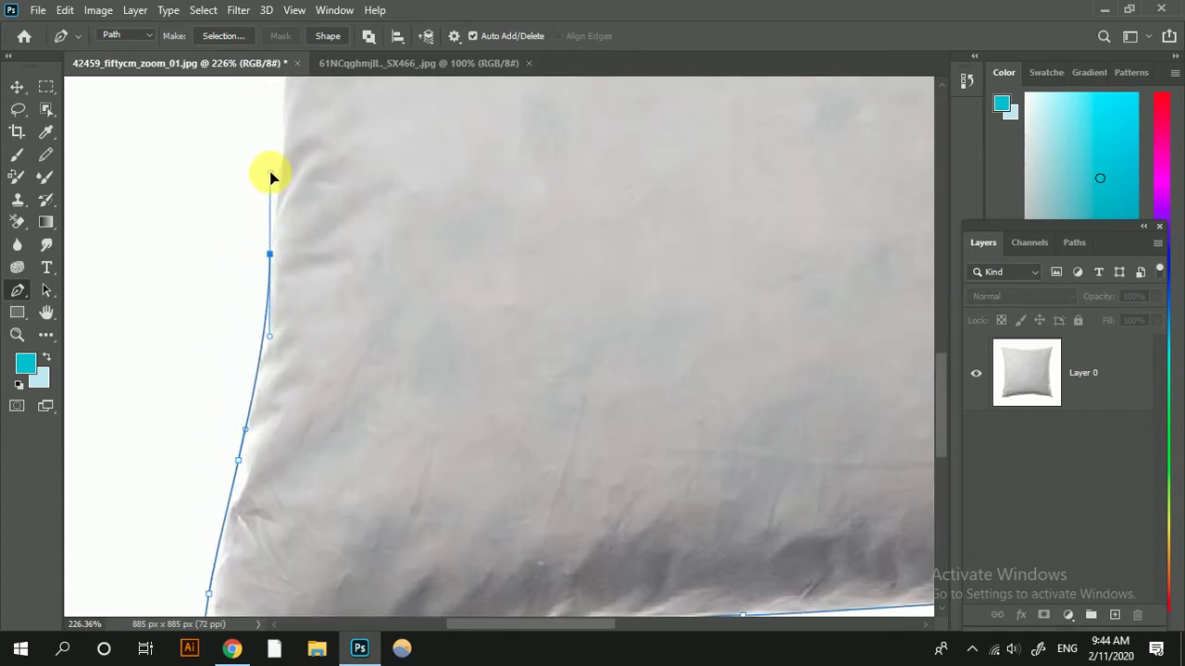
left_click(268, 256)
scroll(278, 304, "up", 3)
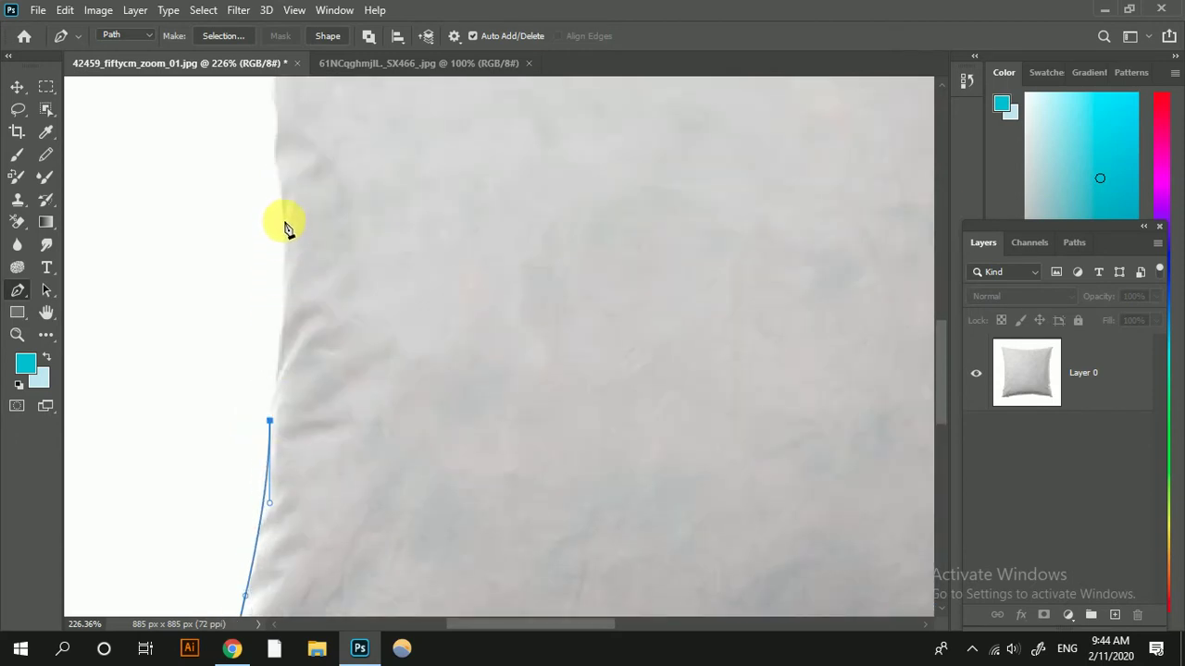
left_click_drag(283, 220, 268, 170)
scroll(282, 222, "up", 3)
scroll(273, 204, "up", 5)
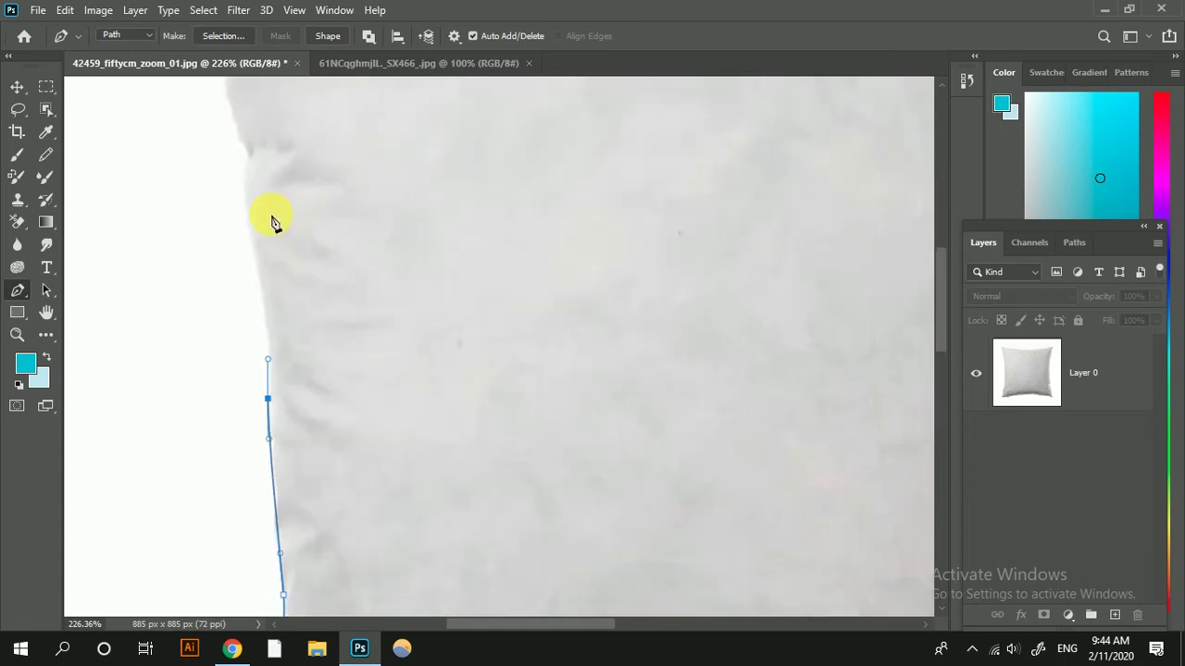
Round the top-left corner and close the path at its starting anchor.
left_click(233, 200)
left_click_drag(234, 200, 221, 165)
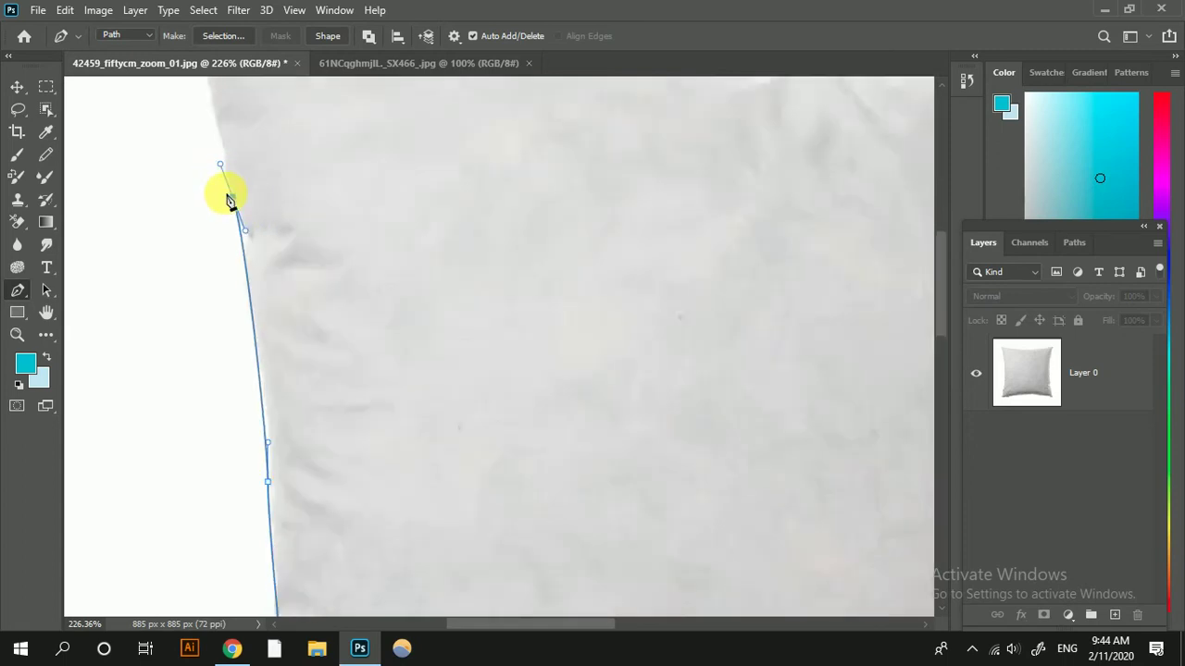
scroll(227, 203, "up", 3)
left_click(193, 210)
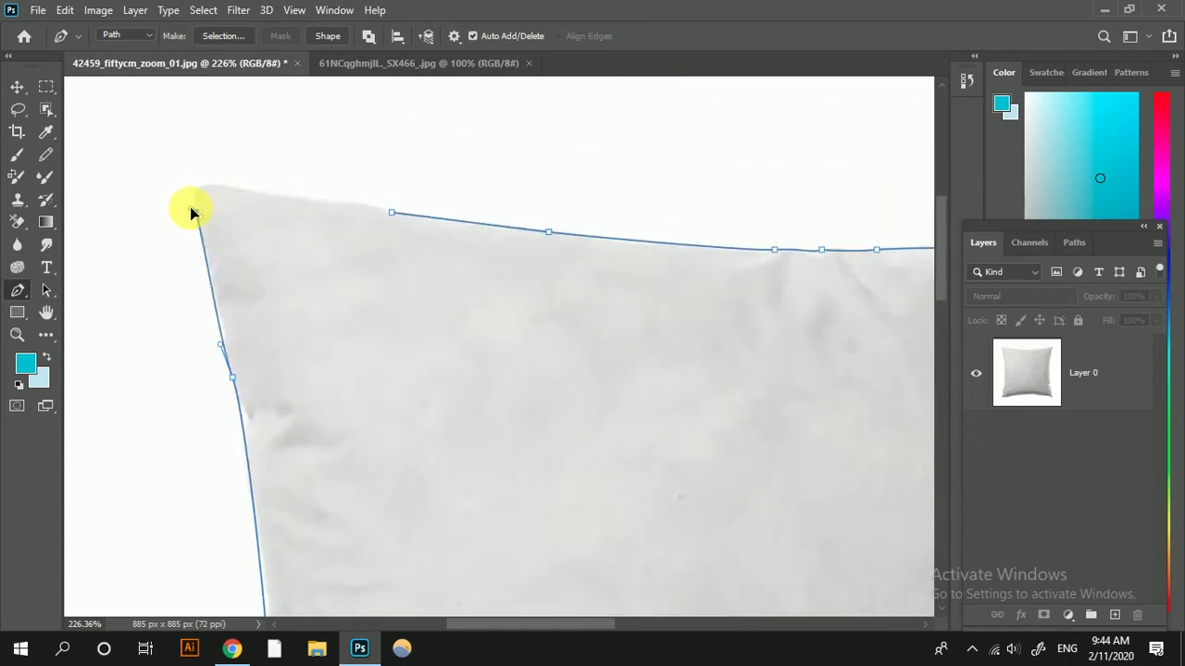
left_click_drag(218, 187, 251, 194)
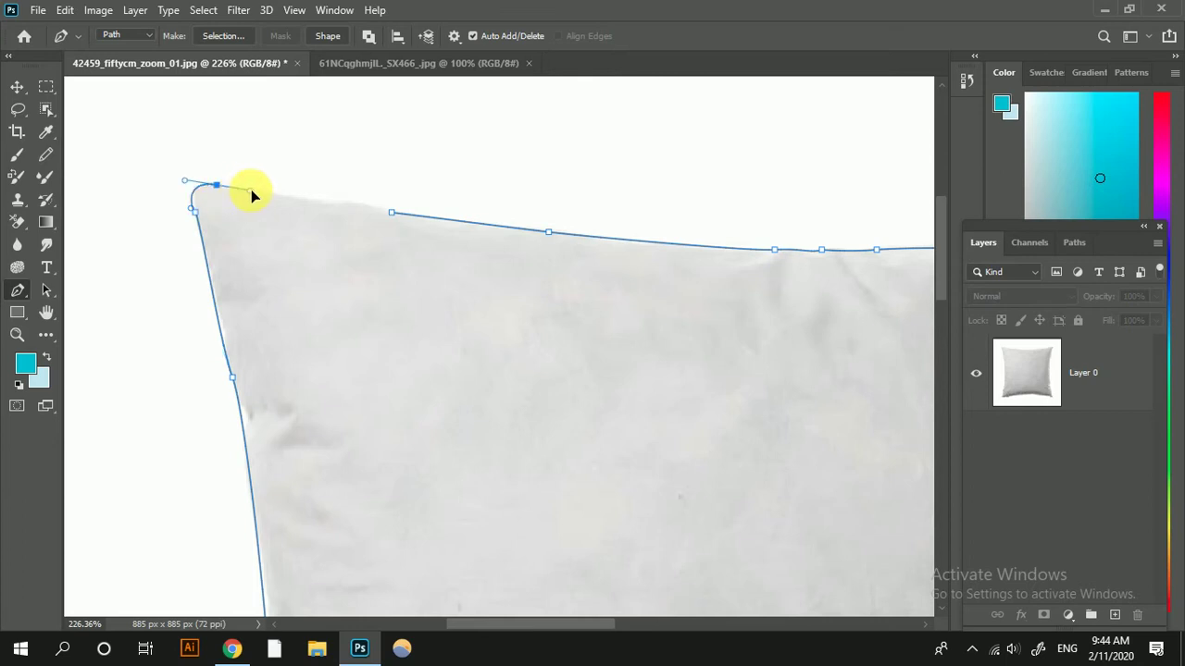
left_click(193, 201)
left_click(391, 213)
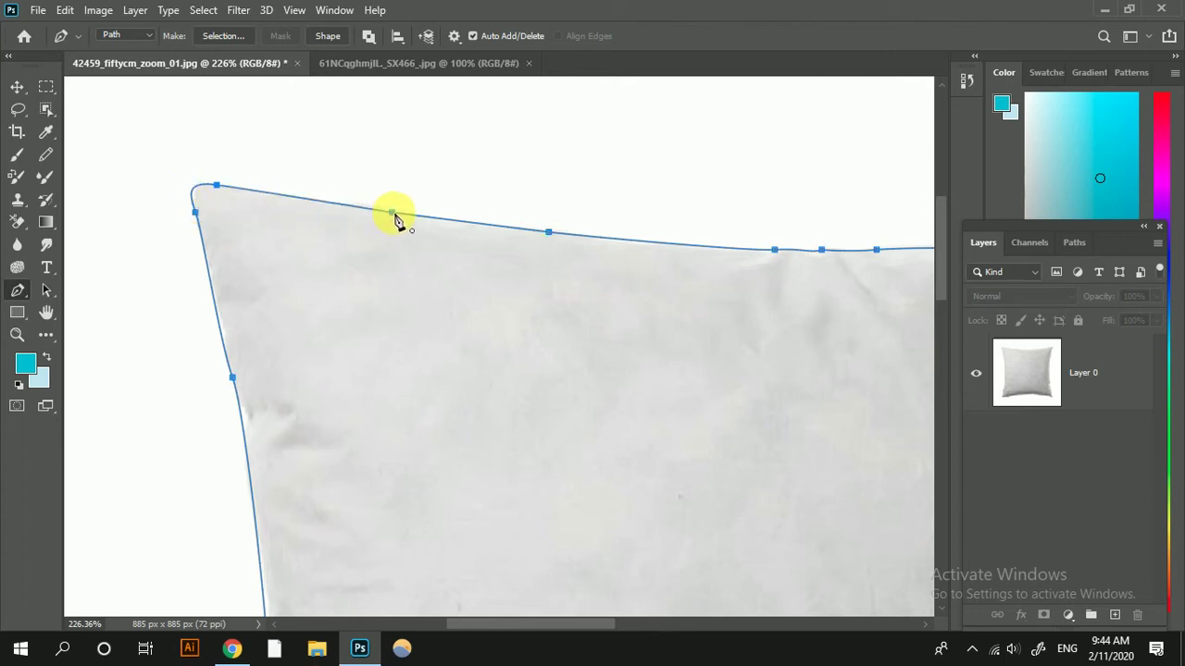
key("ctrl+0")
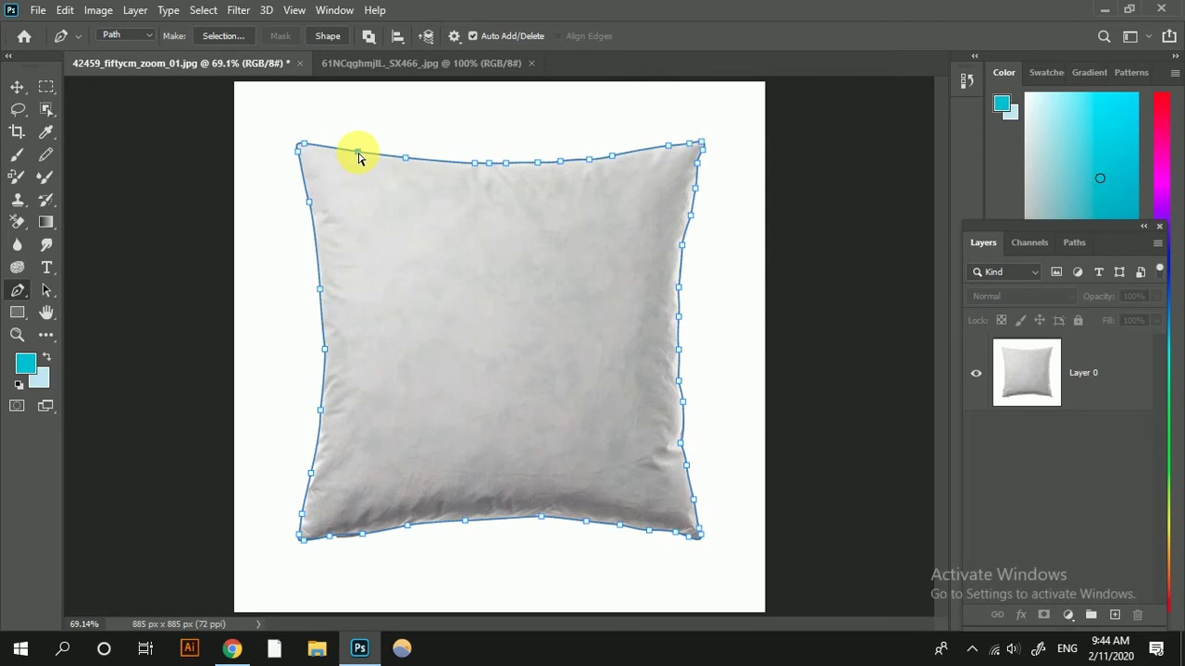
Add extra anchors to refine the top edge curve and fit the pillow on screen.
scroll(359, 158, "up", 5)
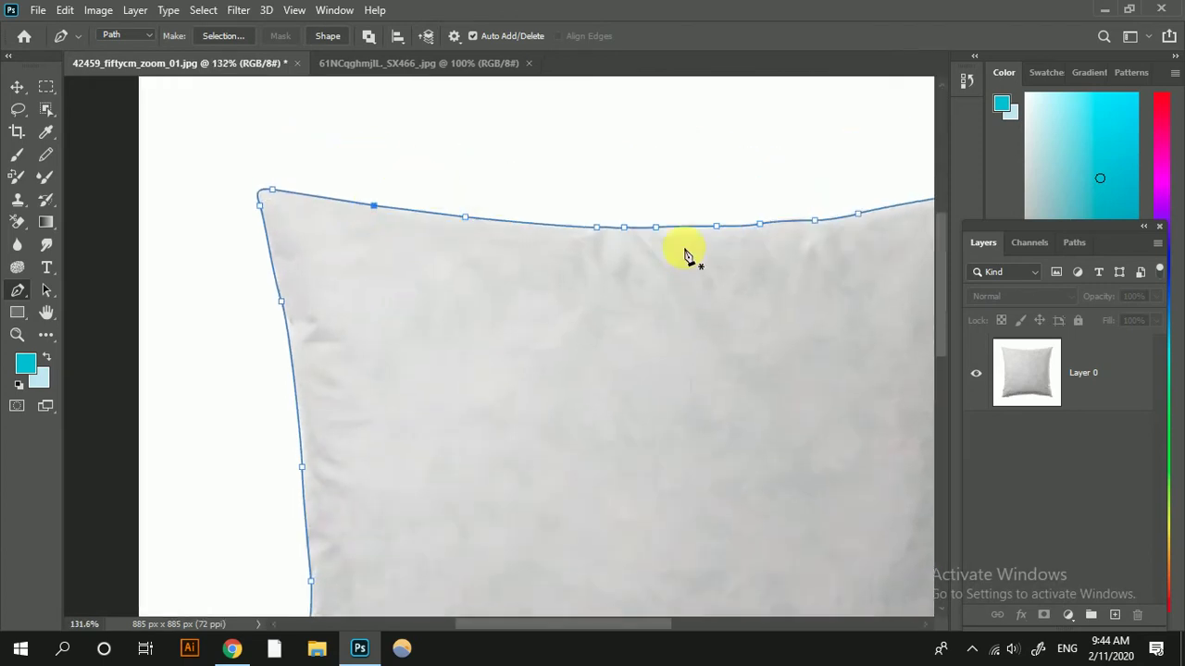
left_click(403, 210)
mouse_move(299, 194)
left_mouse_down()
mouse_move(317, 174)
mouse_move(313, 194)
left_mouse_up()
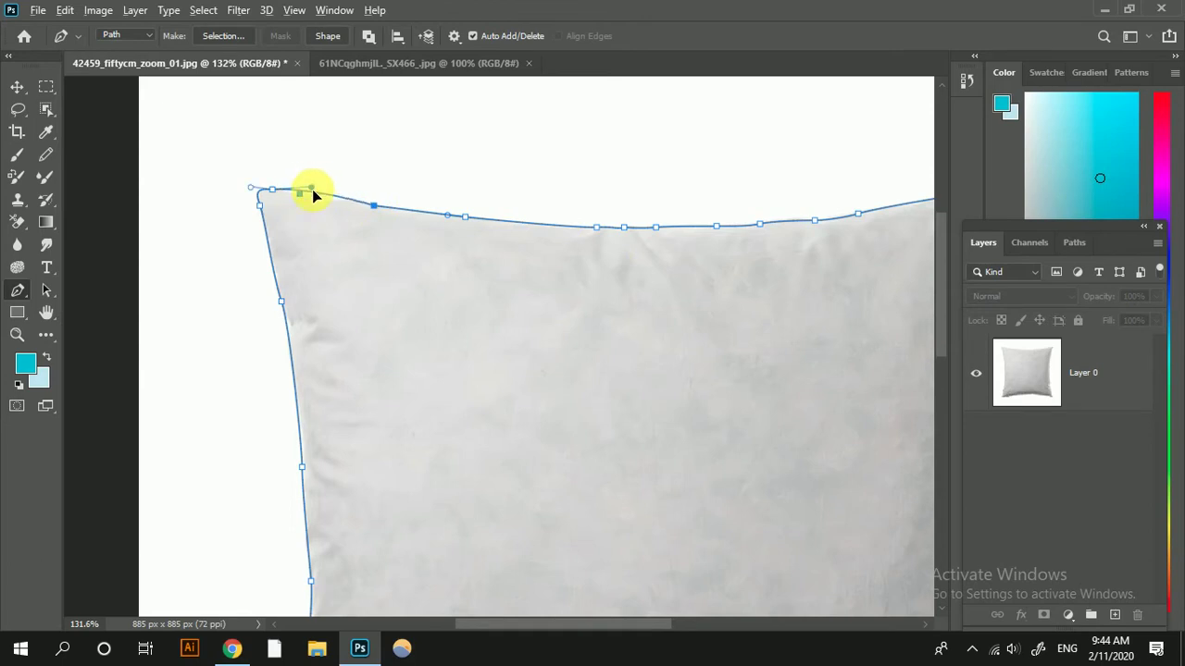
key("ctrl+0")
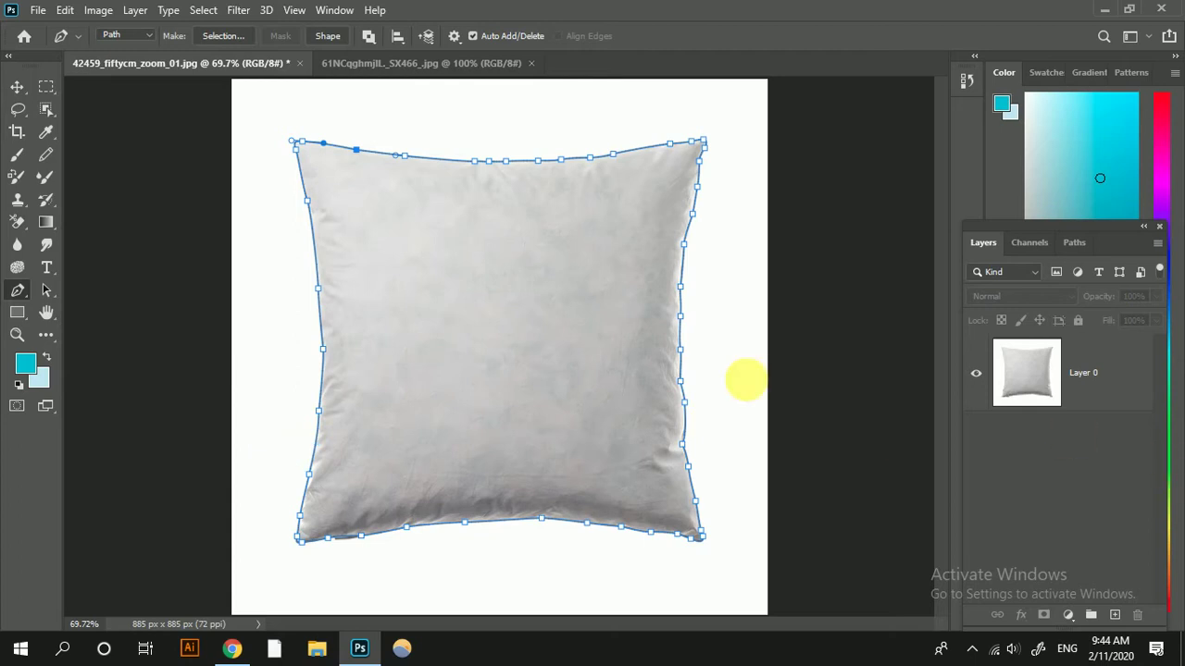
Turn the pillow path into an anti-aliased selection.
right_click(469, 236)
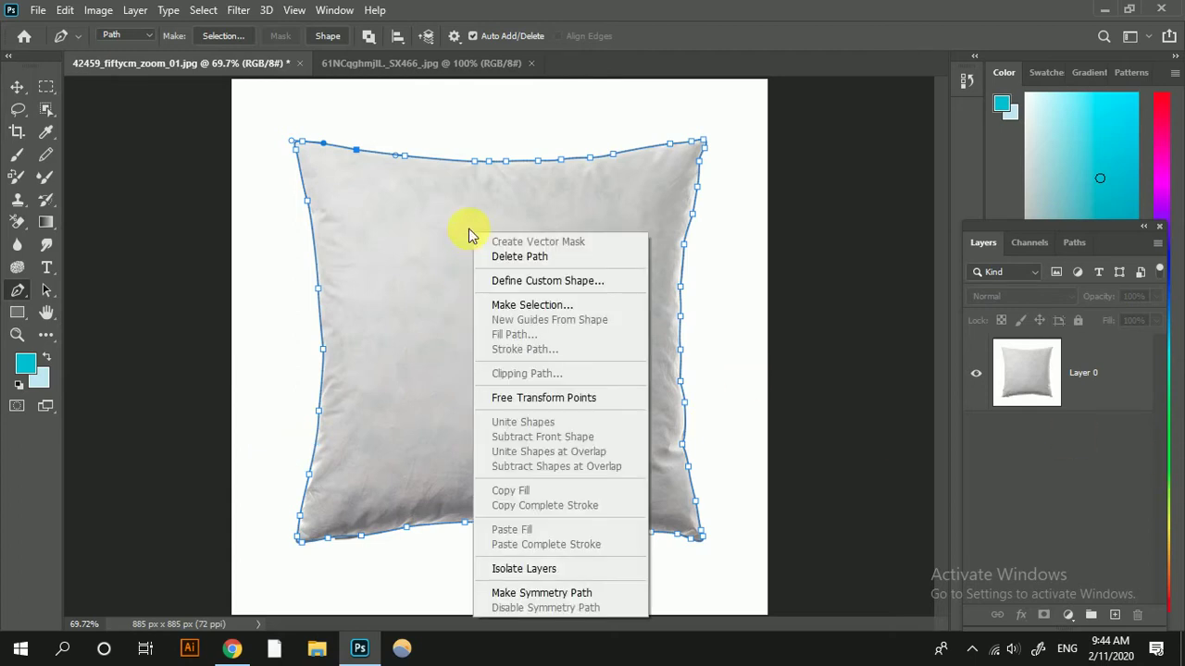
left_click(567, 306)
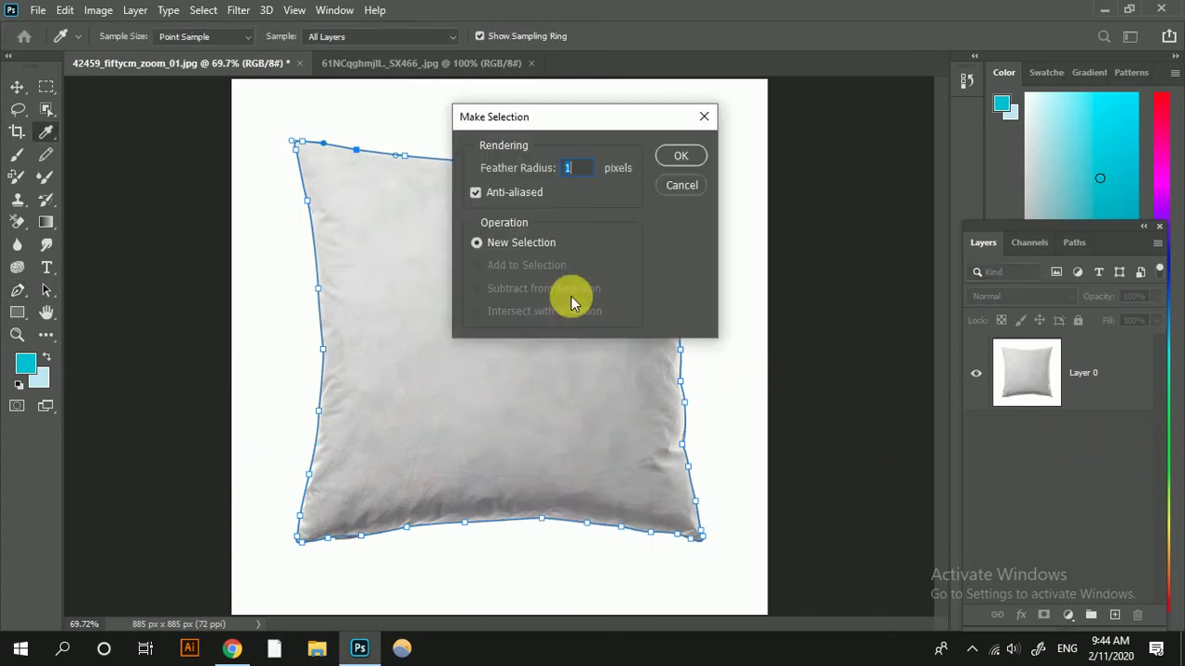
left_click(473, 192)
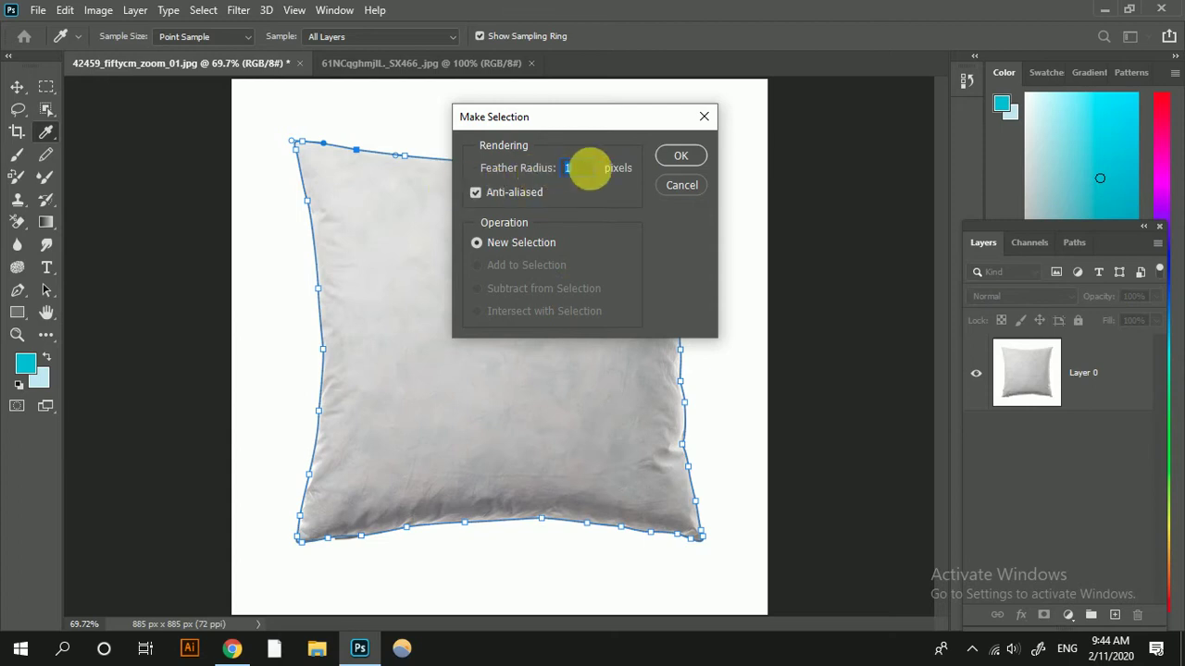
left_click(679, 158)
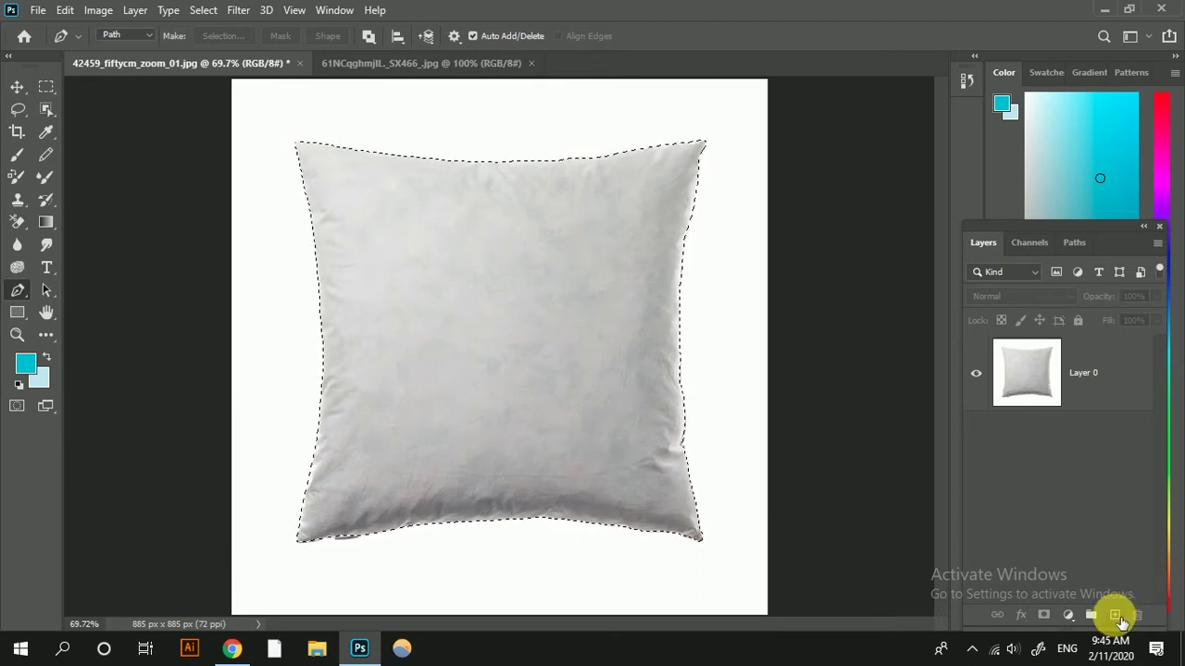
Add an empty Layer 1 above the pillow layer.
left_click(1117, 617)
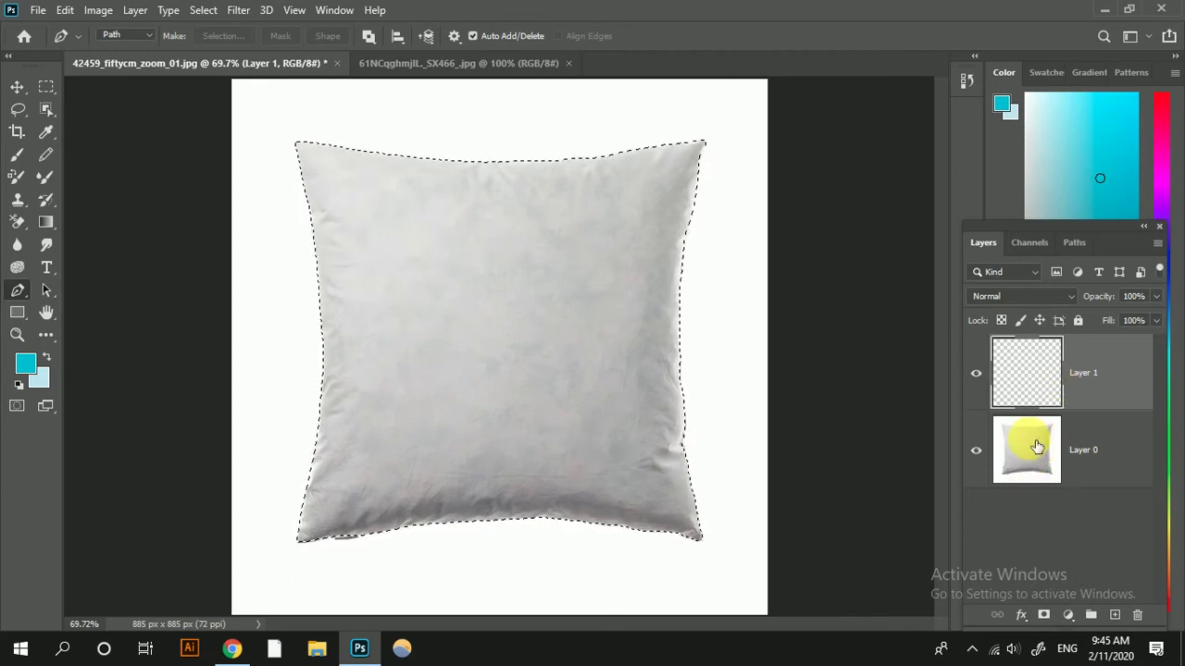
right_click(1033, 445)
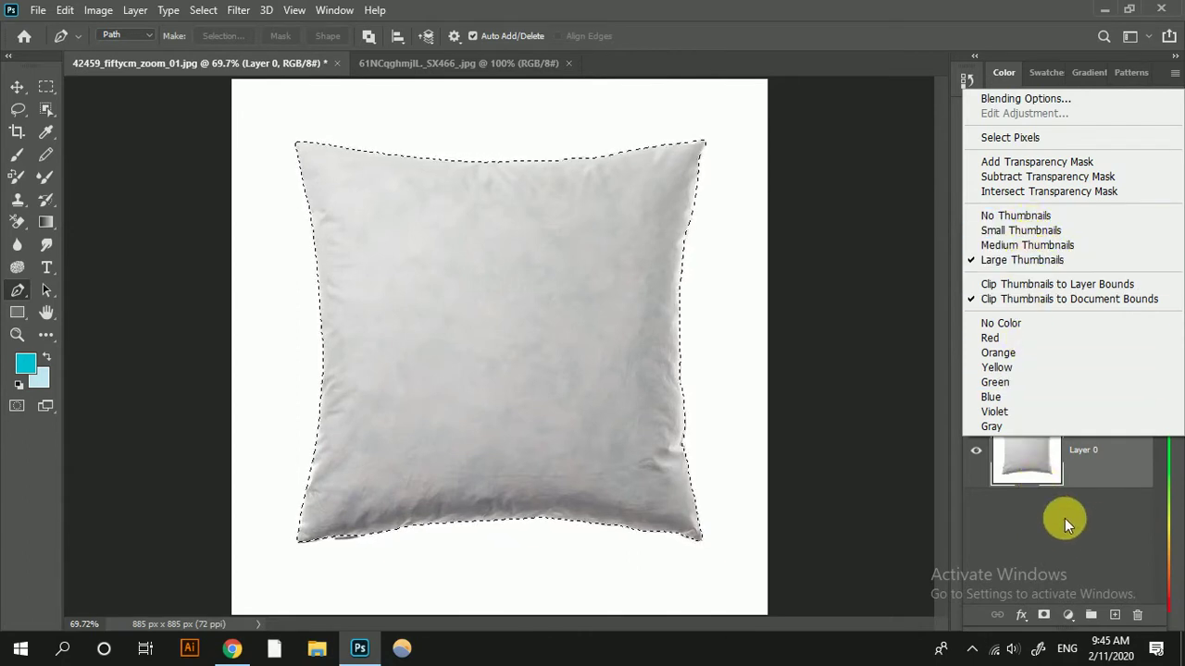
left_click(1096, 522)
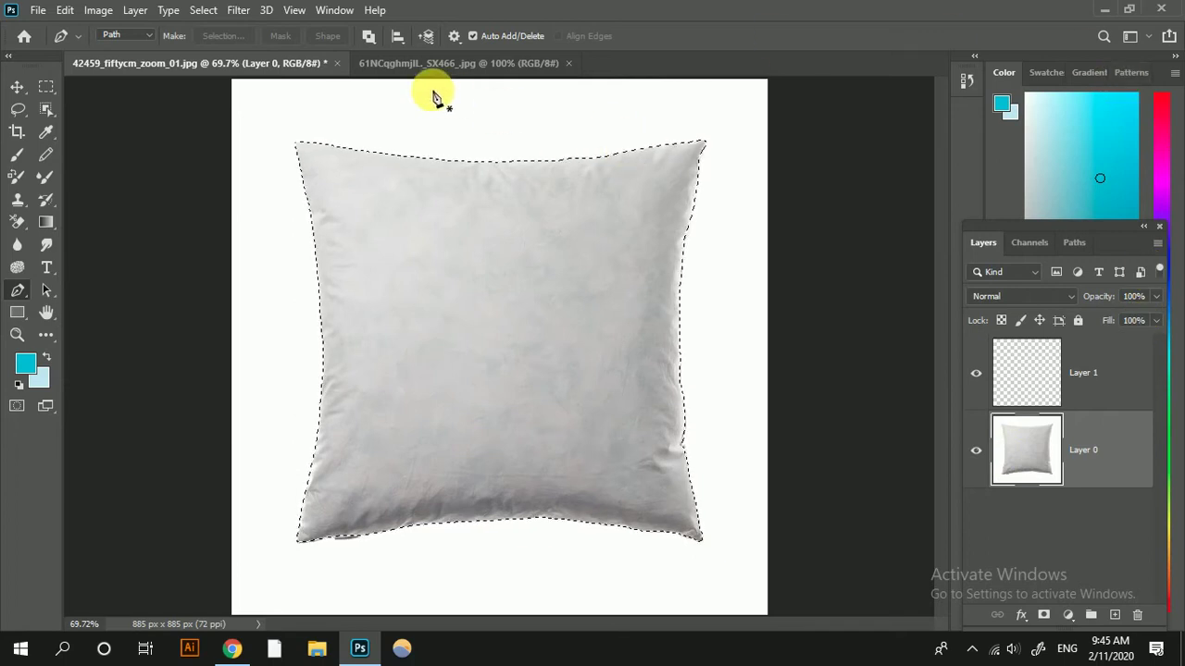
Unlock the floral pattern's Background as Layer 0, select the whole 466 × 466 canvas and copy it.
left_click(463, 75)
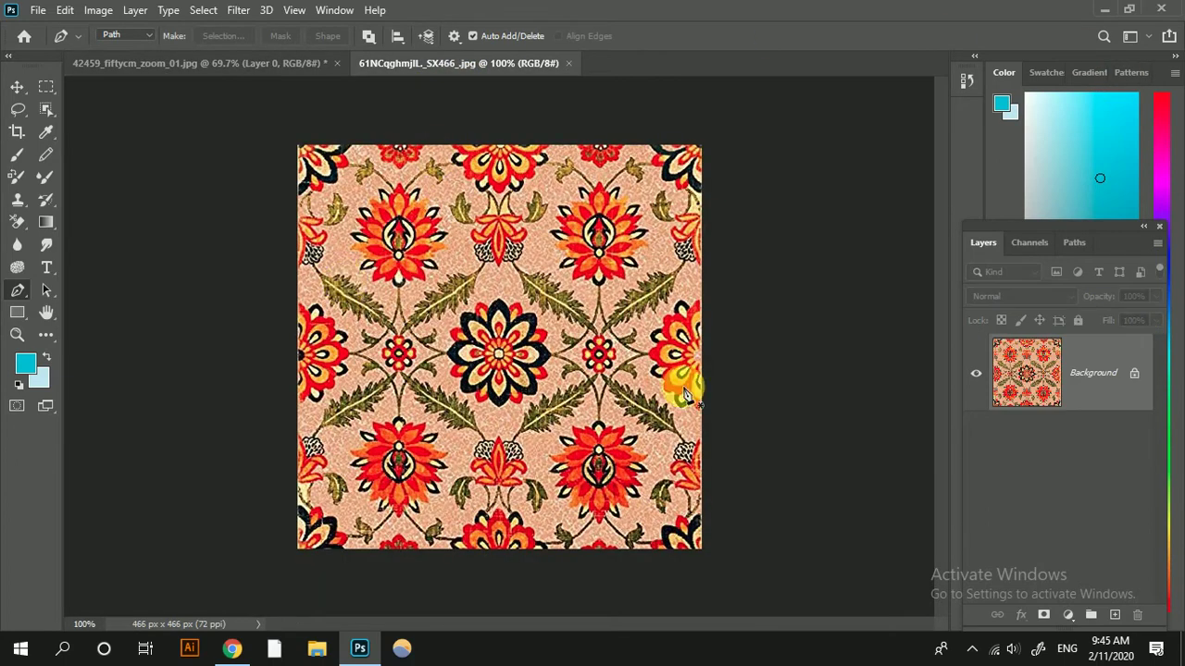
double_click(1110, 399)
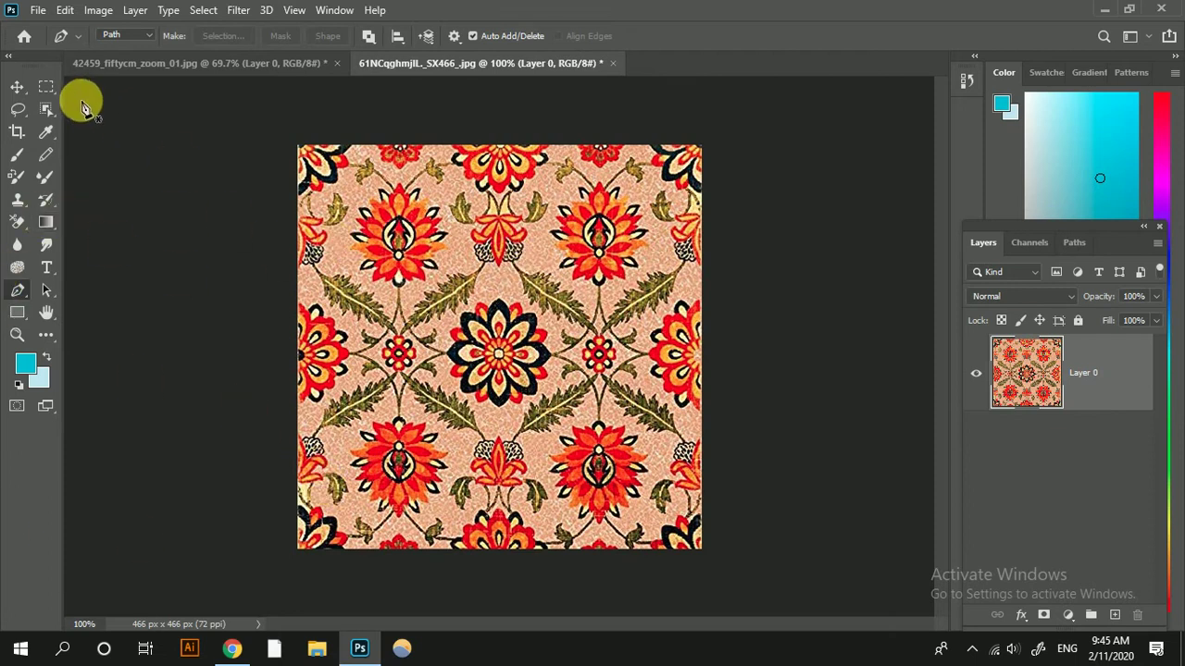
left_click(47, 87)
right_click(46, 87)
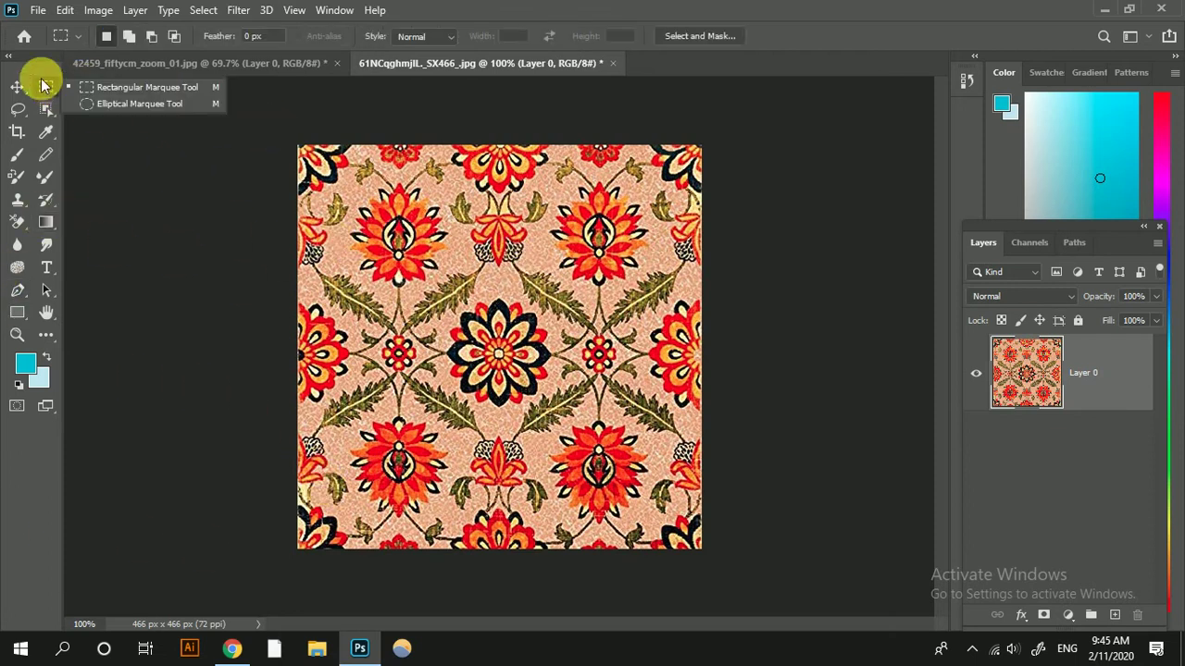
left_click(127, 87)
left_click_drag(269, 124, 792, 654)
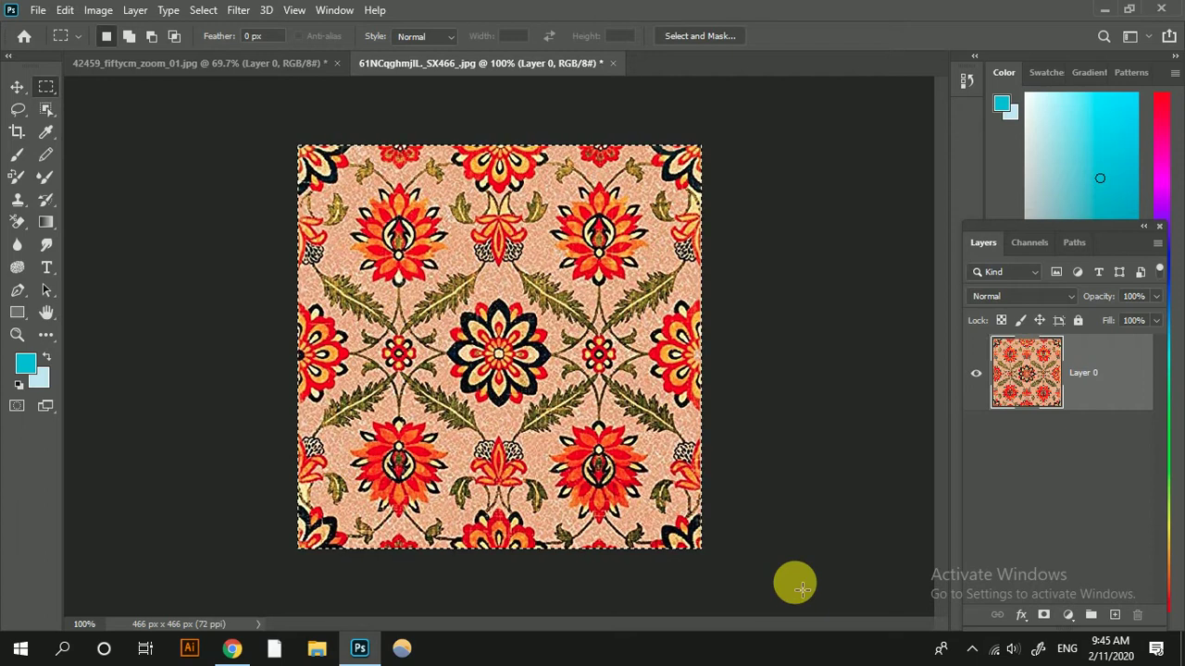
left_click(64, 11)
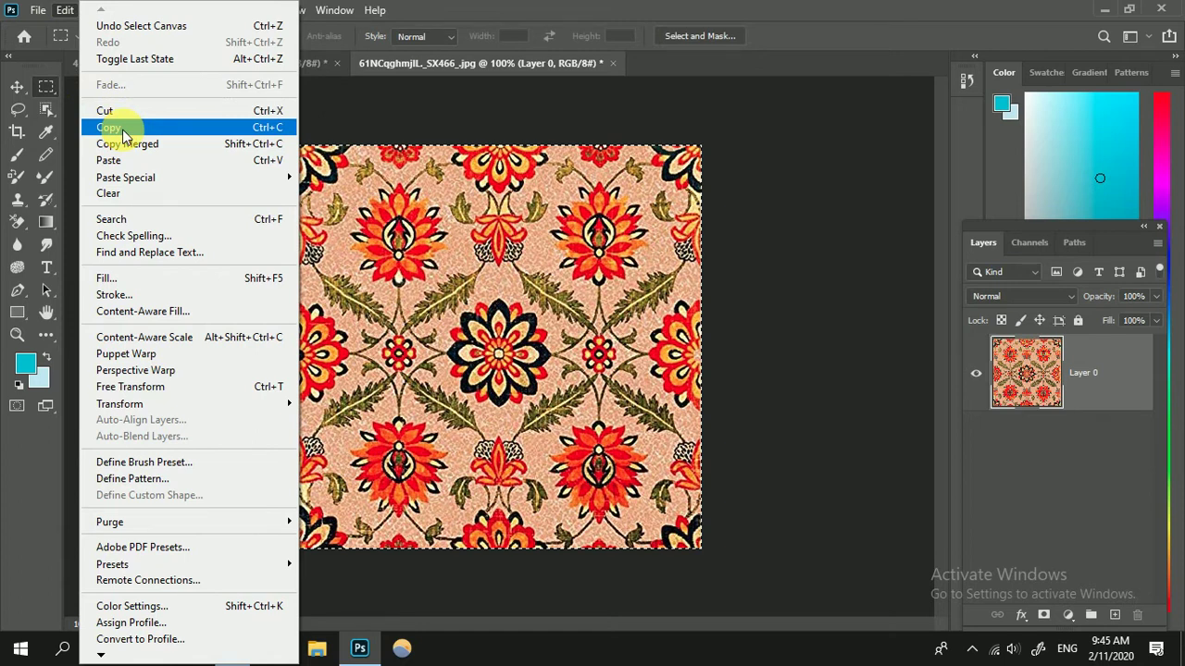
left_click(124, 130)
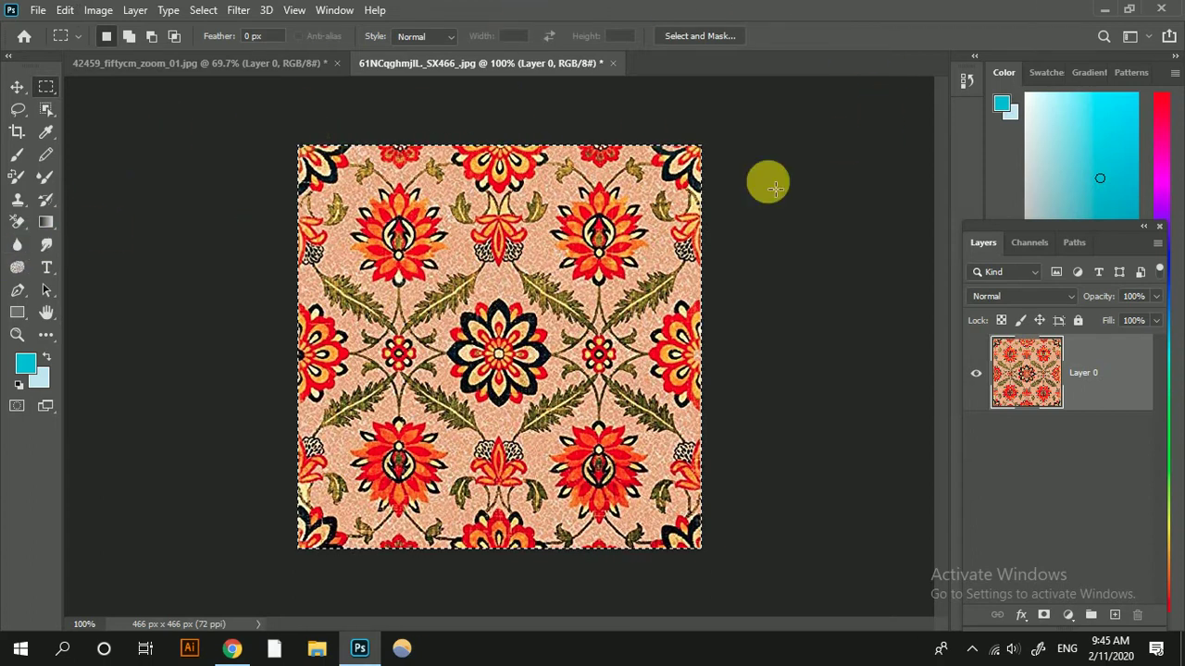
Paste the floral pattern into the pillow selection as masked Layer 2, ready to transform.
left_click(231, 58)
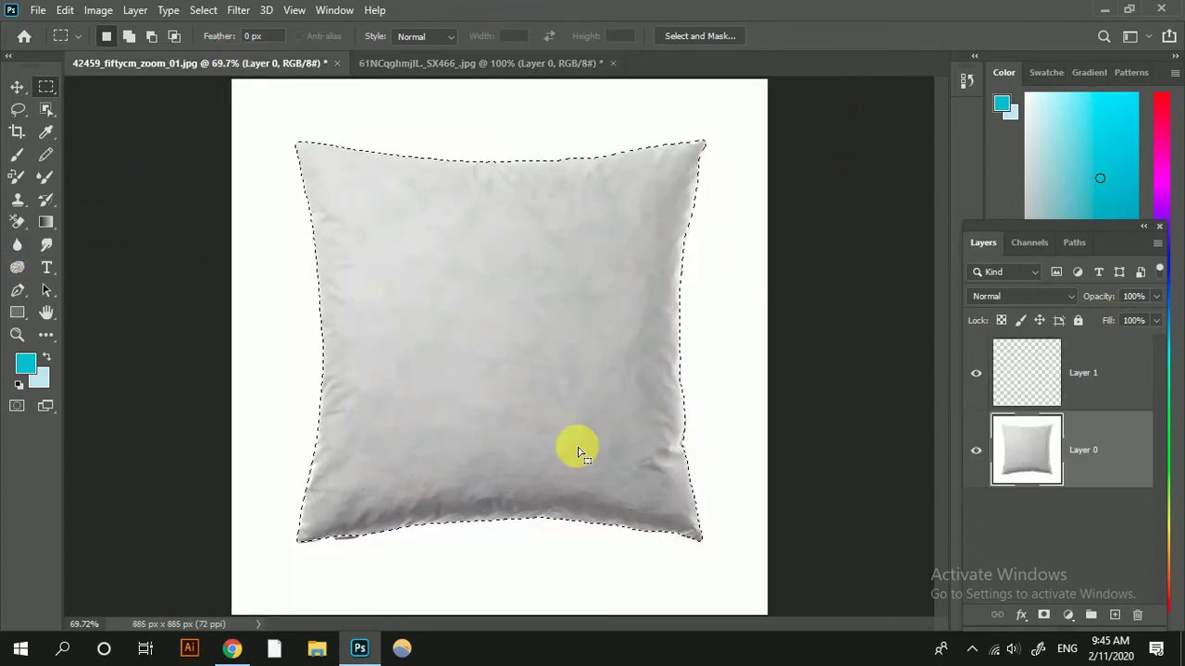
left_click(1027, 375)
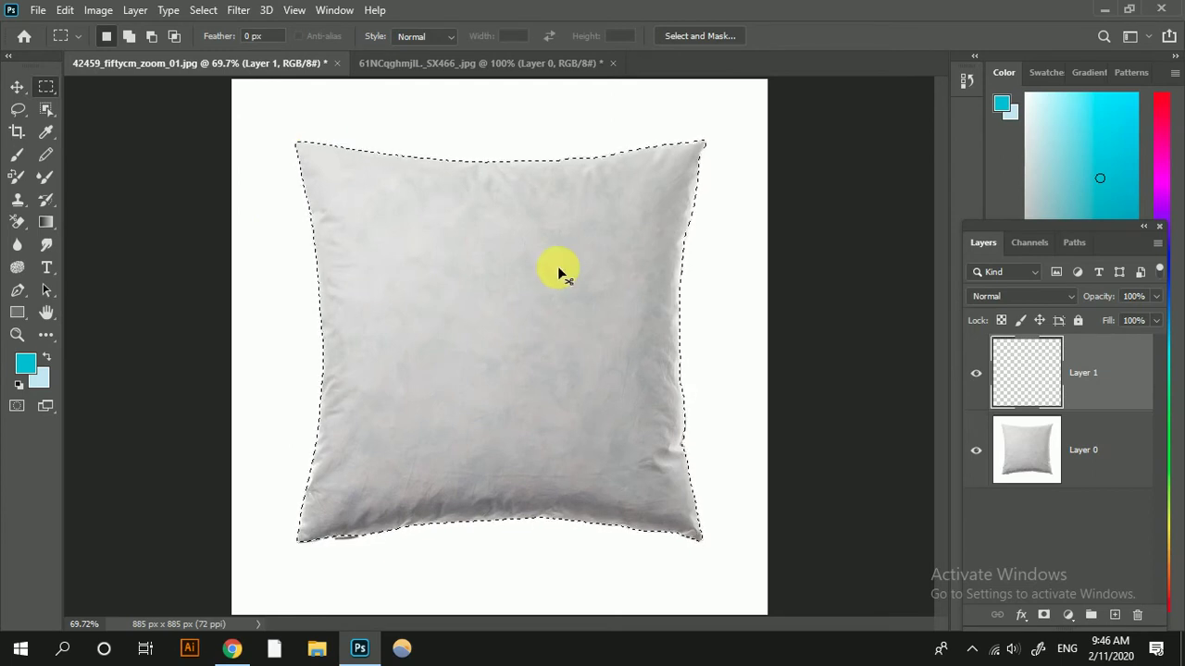
key("ctrl+v")
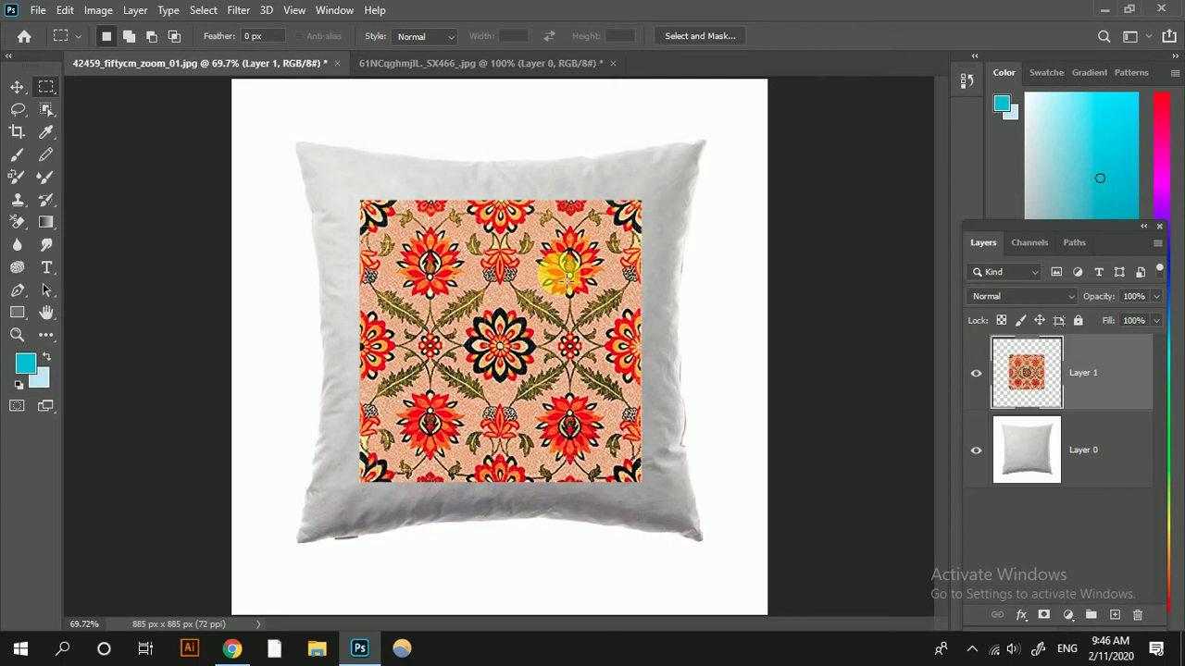
key("ctrl+z")
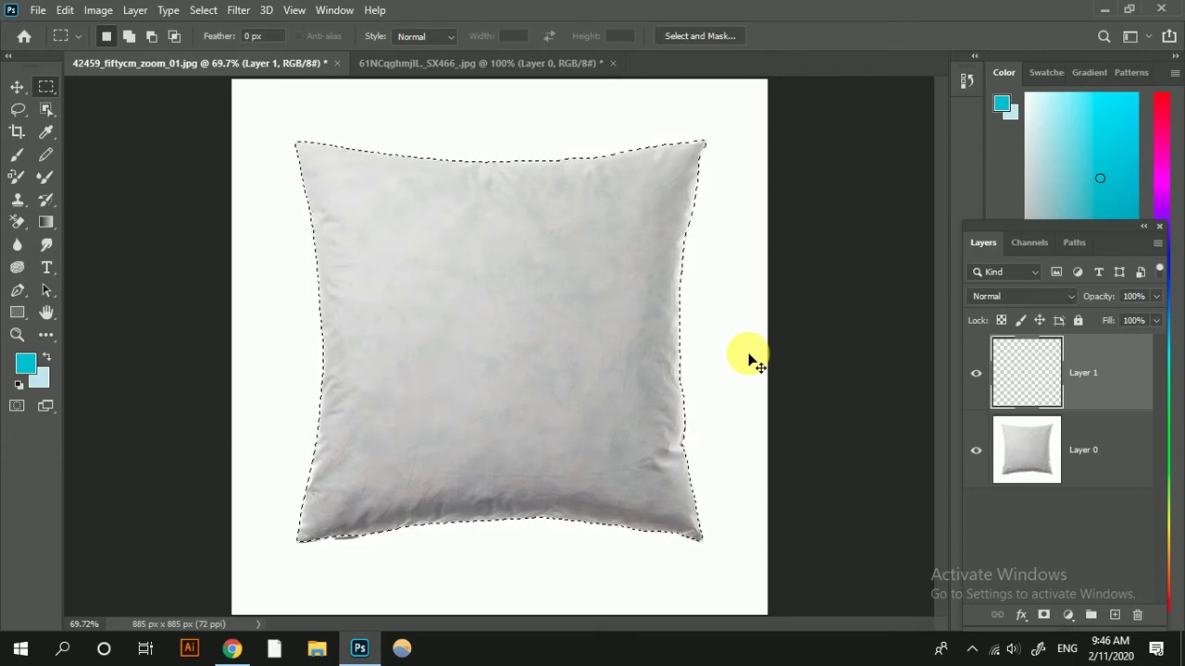
key("ctrl+j")
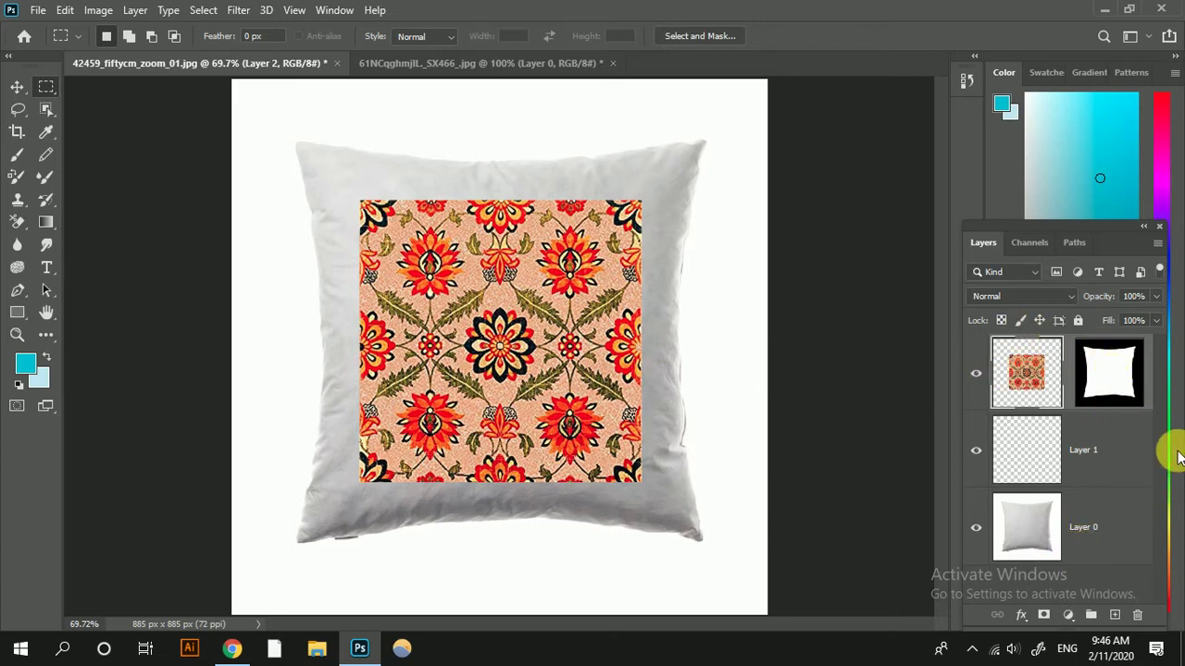
key("ctrl+t")
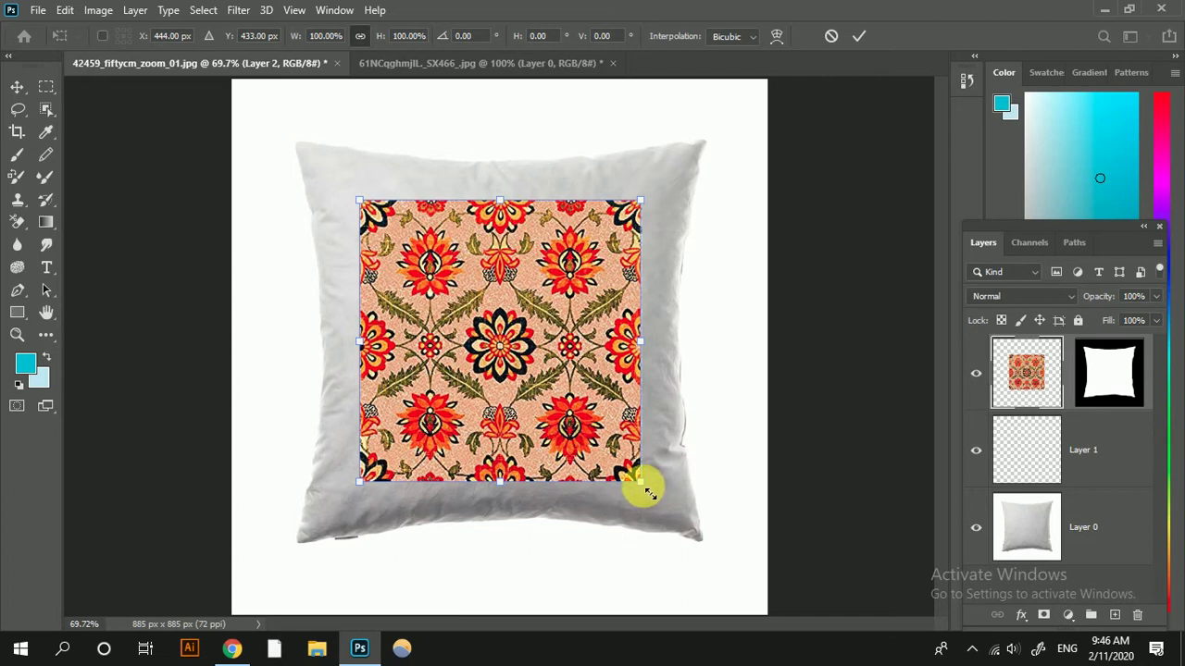
Scale the pattern on Layer 2 up to about 161% so it covers the whole pillow.
left_click_drag(650, 493, 733, 578)
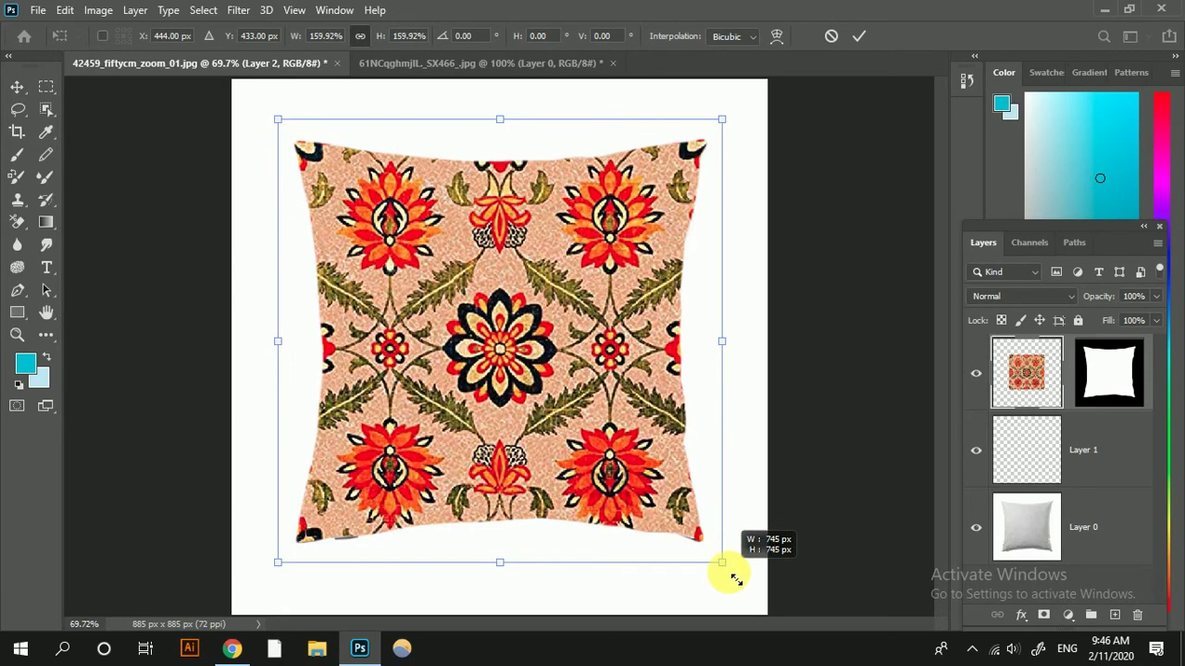
left_click_drag(734, 578, 727, 568)
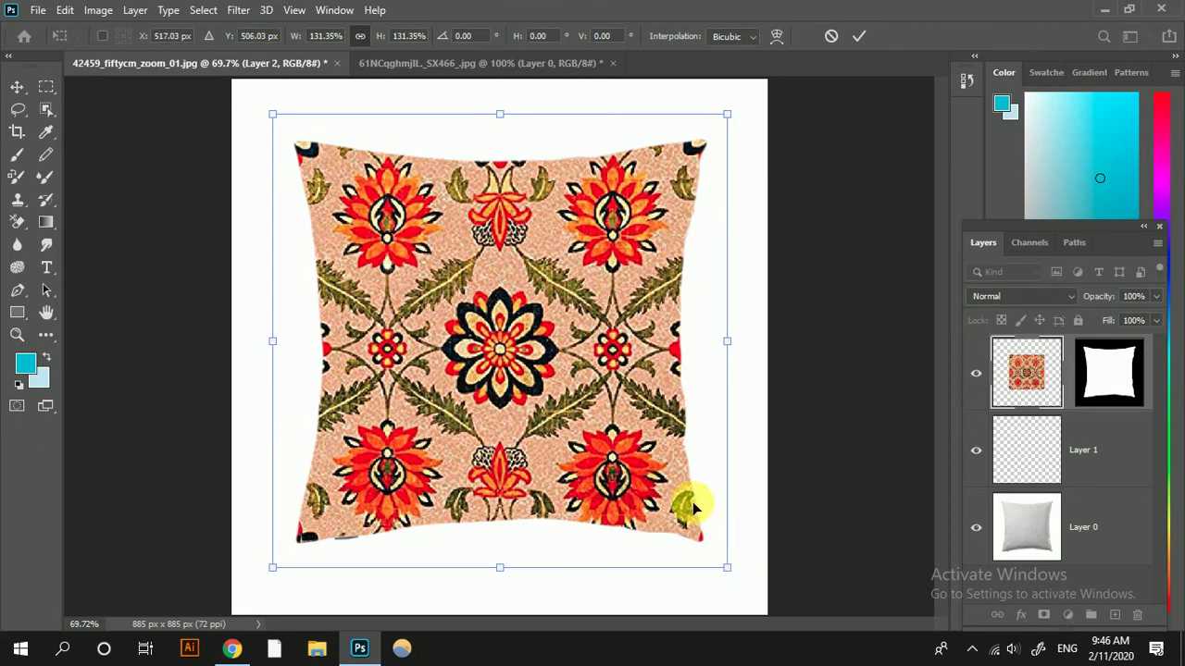
key("ctrl+z")
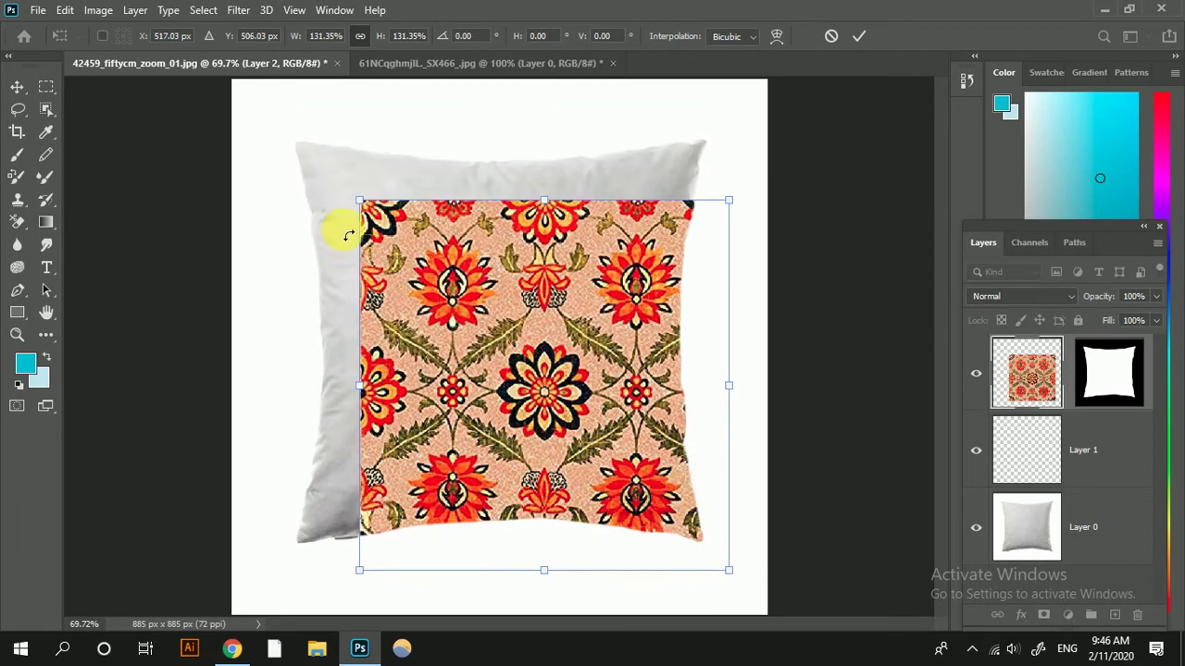
left_click_drag(360, 201, 267, 142)
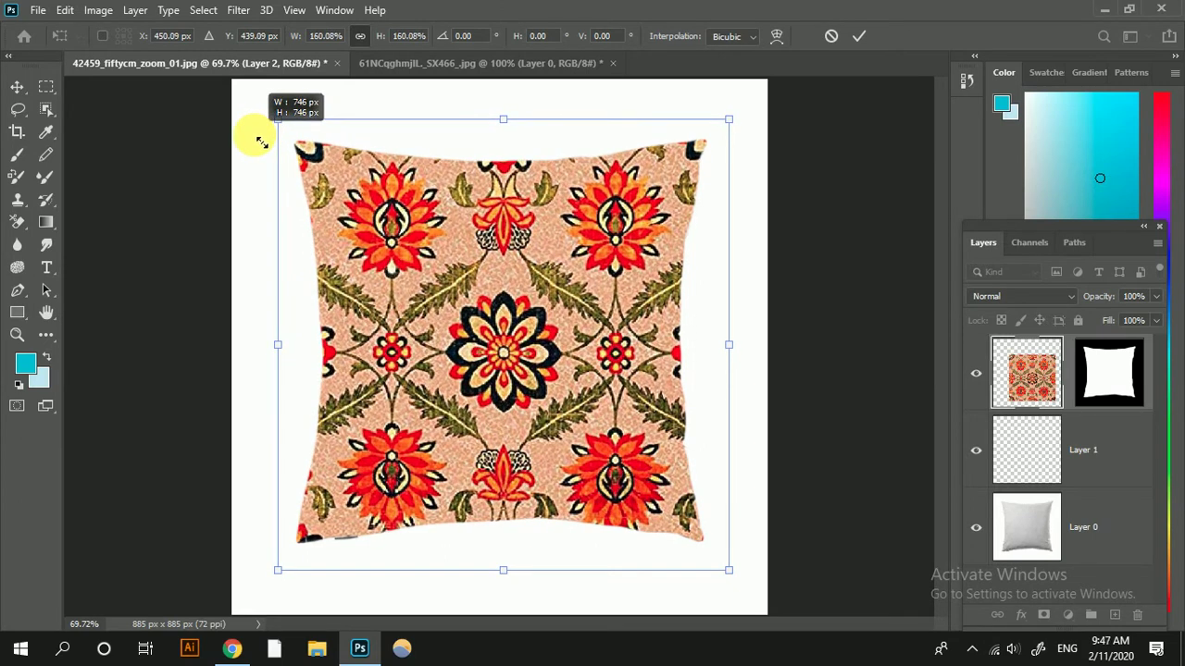
left_click_drag(264, 142, 259, 141)
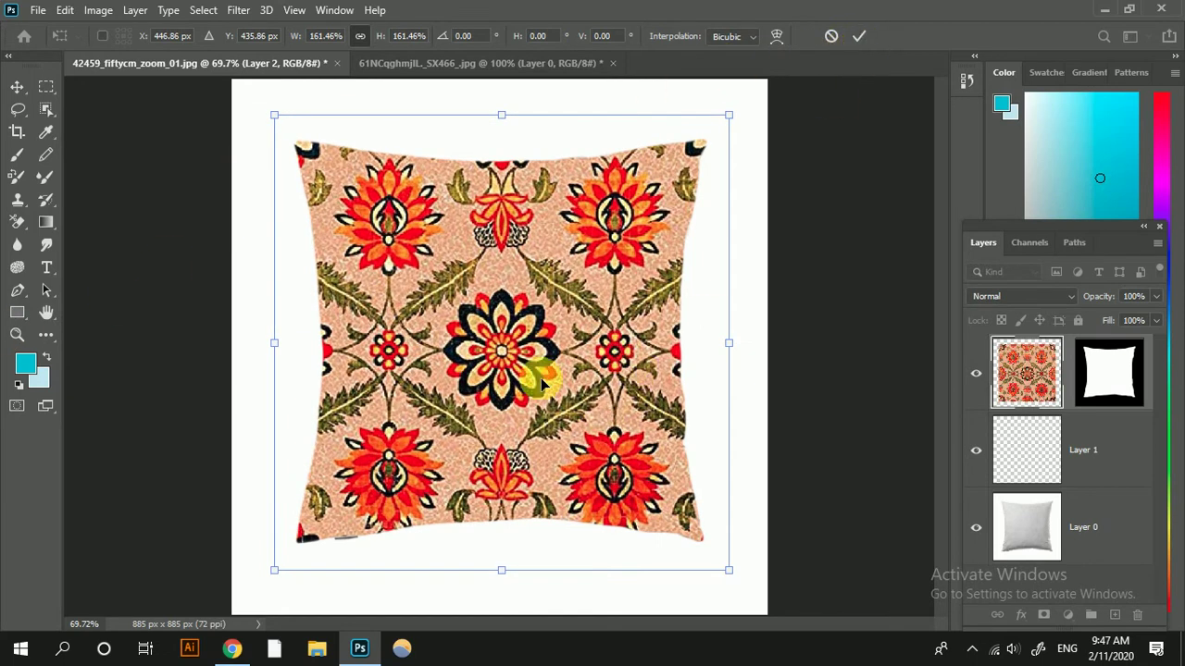
right_click(574, 253)
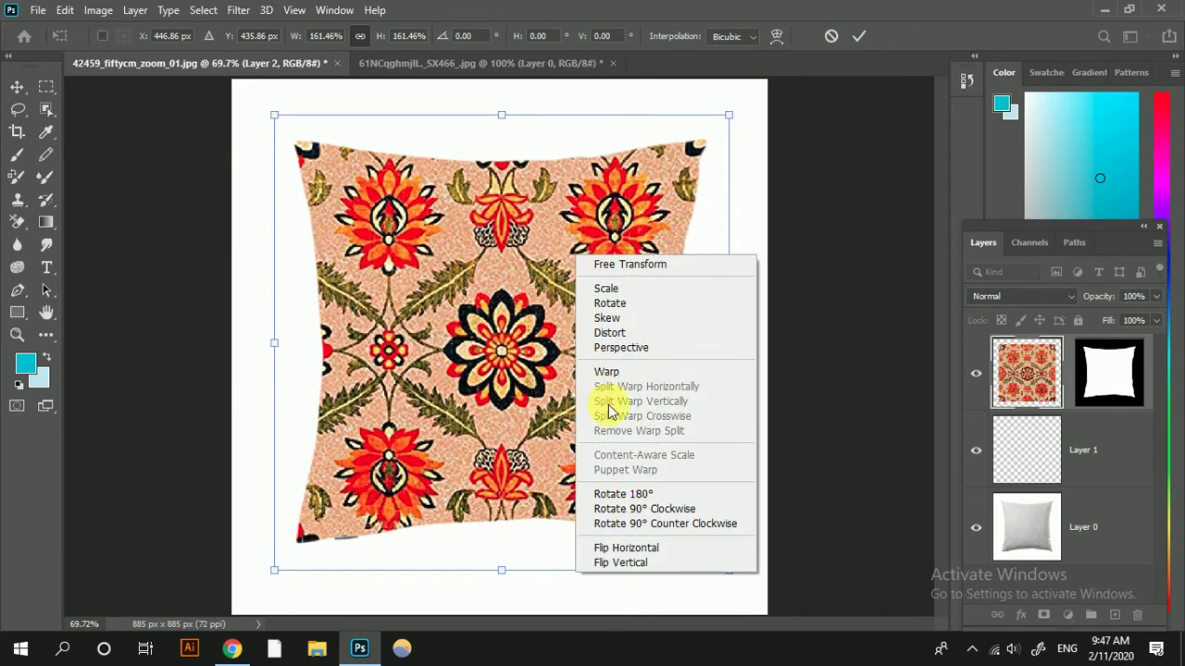
Warp the pattern's four corners onto the pillow corners and curve its bottom edge upward.
left_click(621, 370)
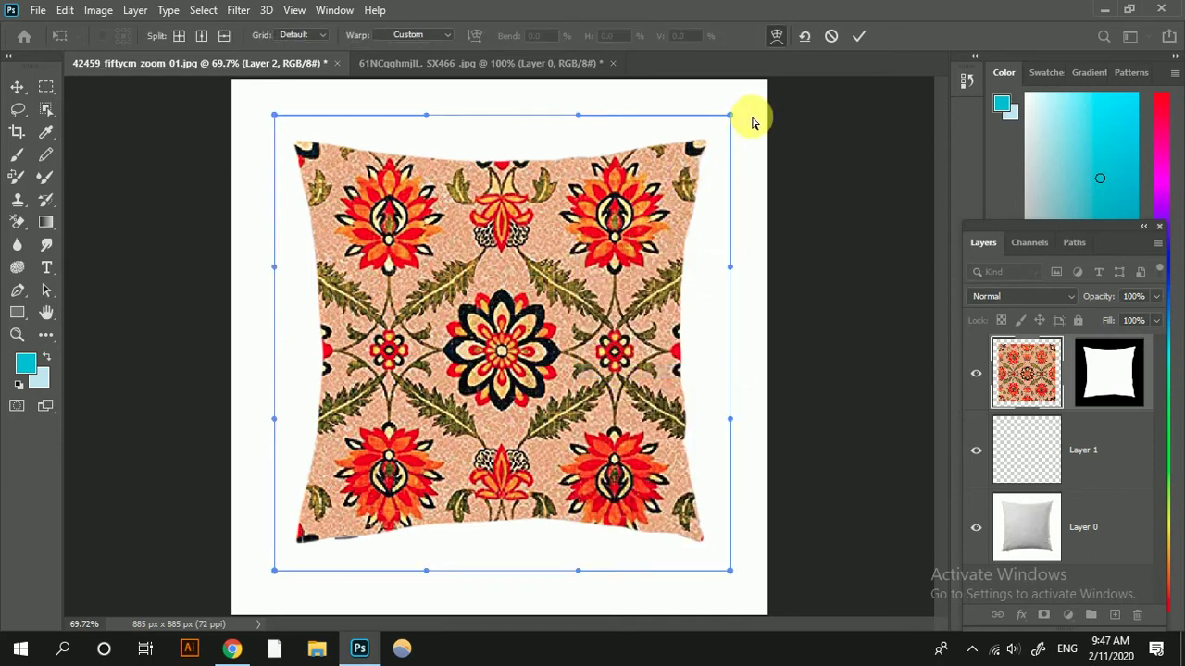
left_click_drag(730, 117, 716, 139)
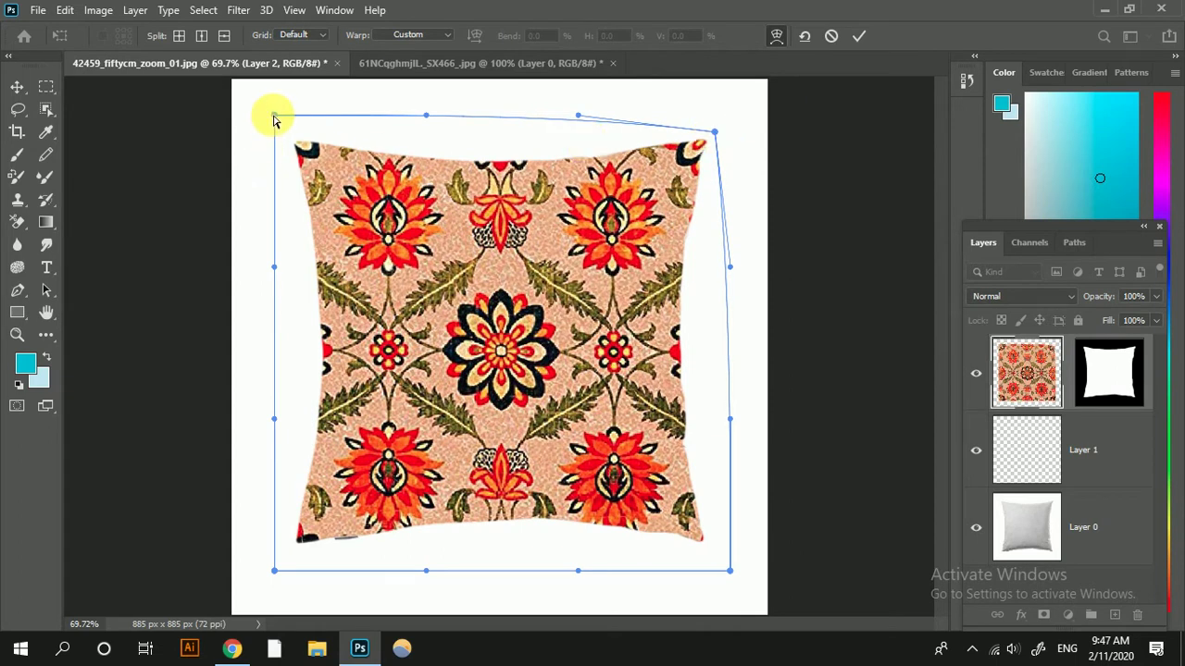
left_click_drag(285, 128, 296, 142)
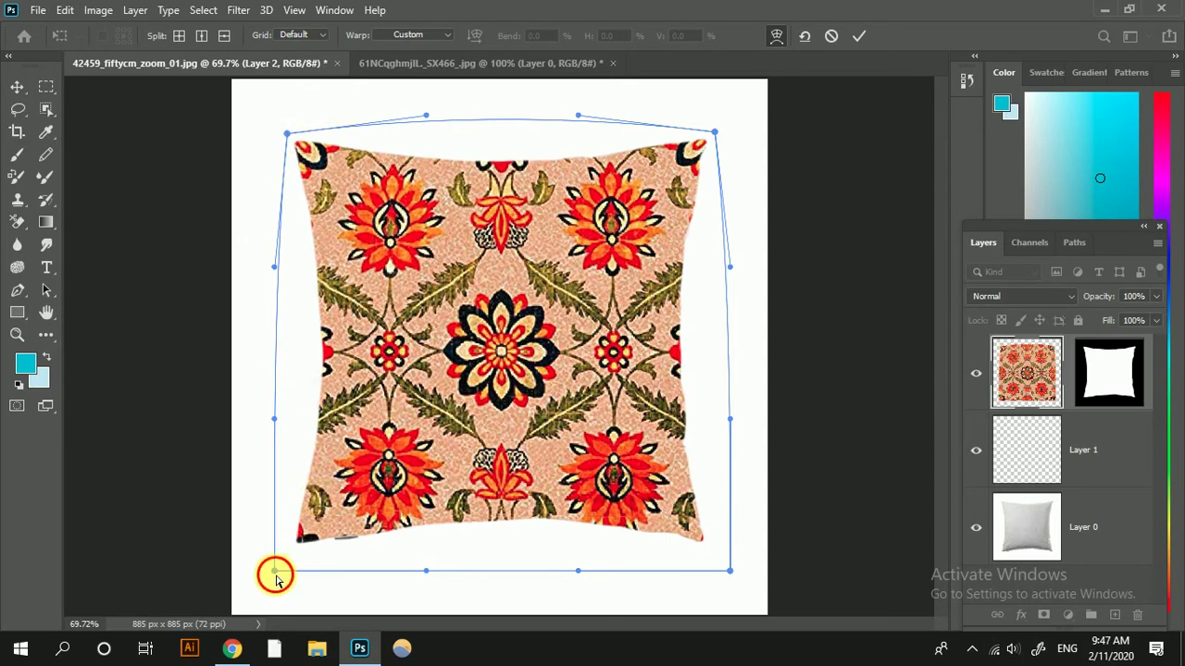
left_click_drag(277, 571, 288, 552)
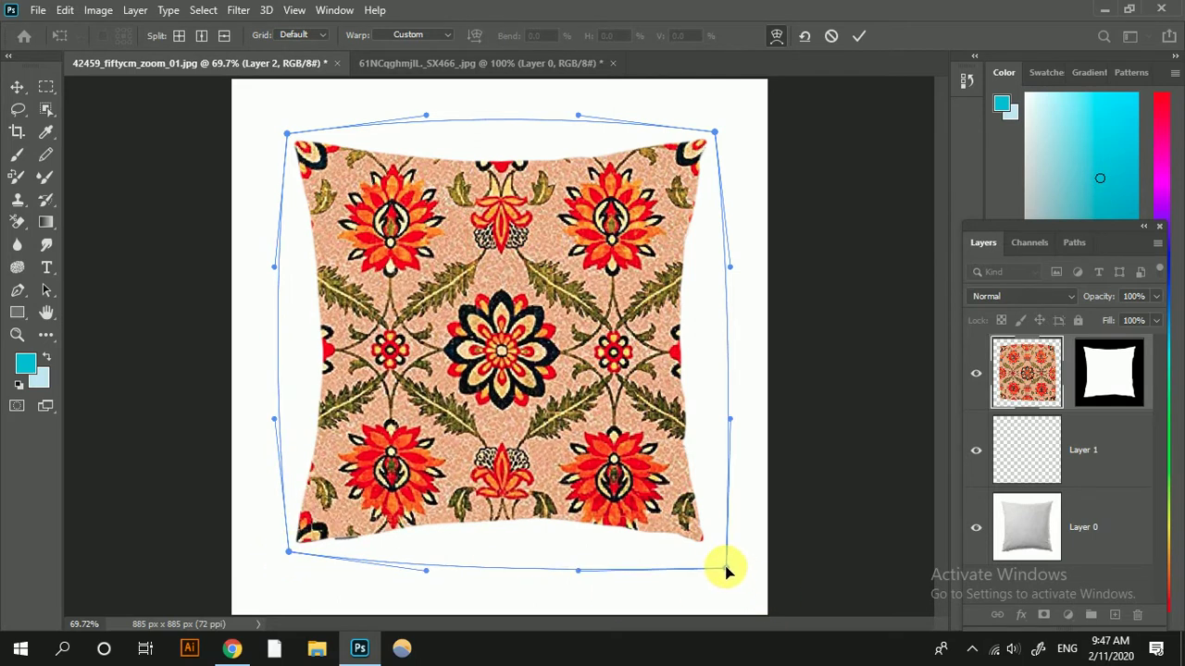
left_click_drag(714, 555, 711, 550)
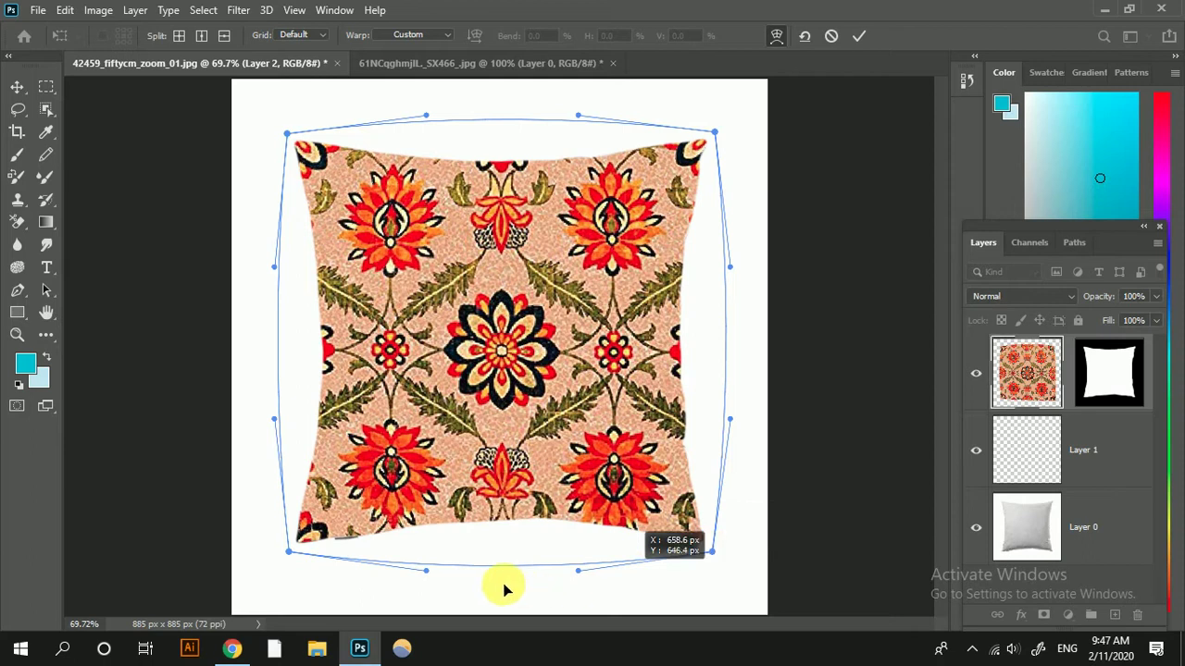
left_click_drag(482, 565, 487, 554)
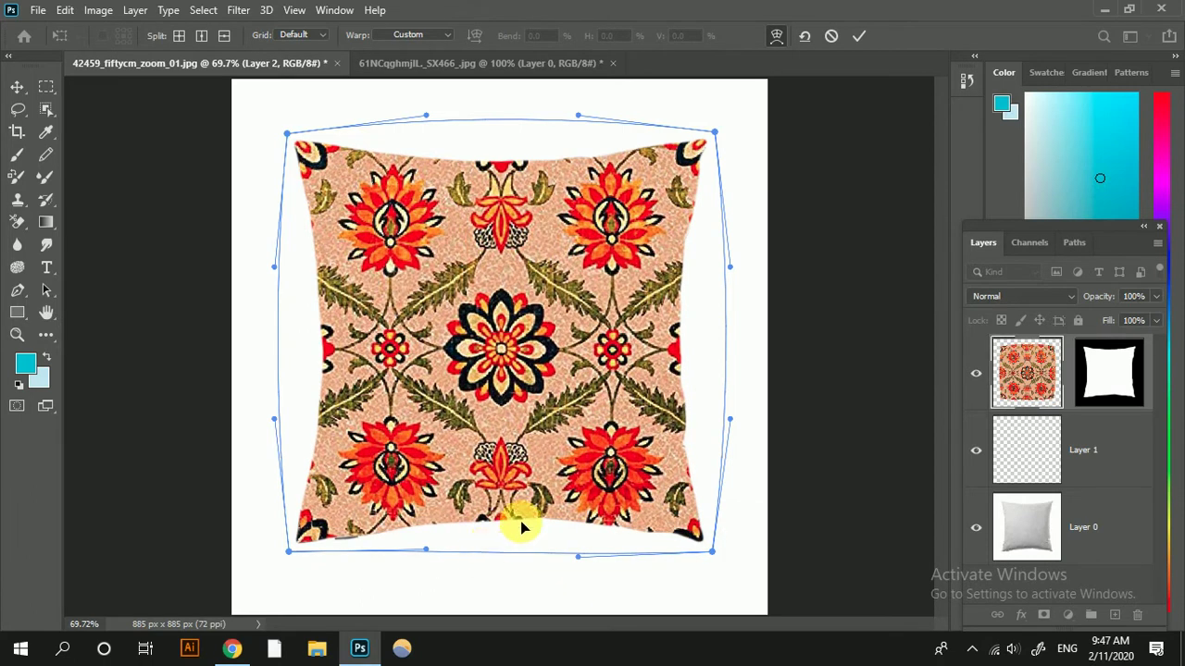
Undo trial tweaks to the sides and top edge, then commit the warp.
left_click_drag(721, 335, 696, 332)
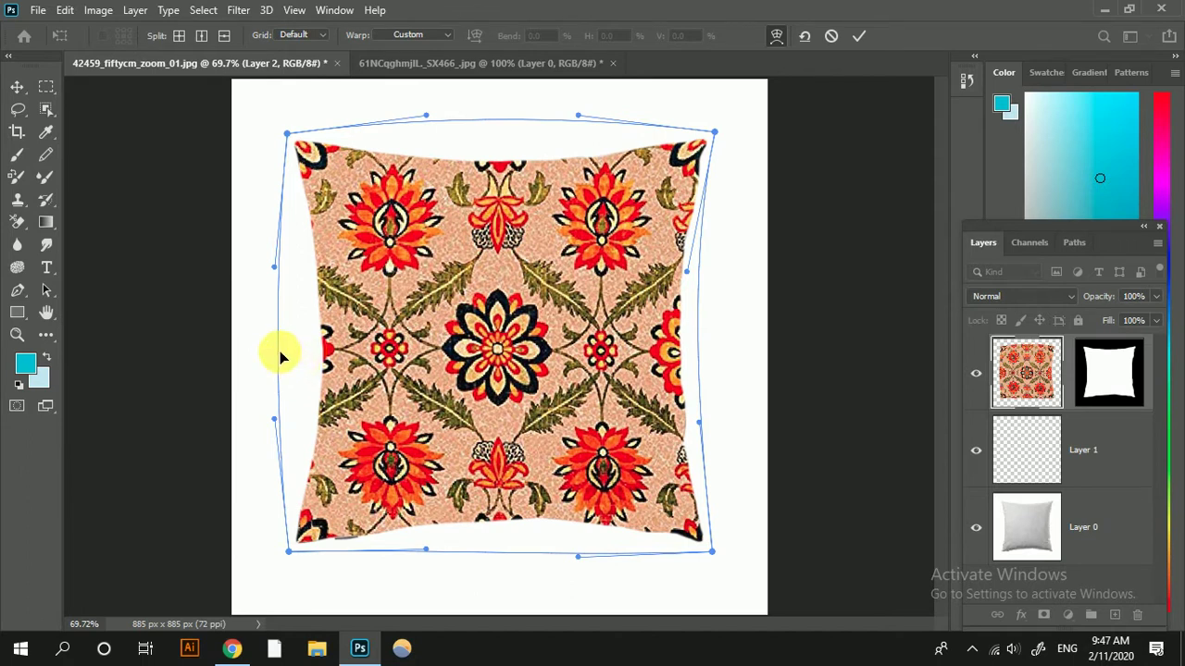
left_click_drag(276, 352, 305, 352)
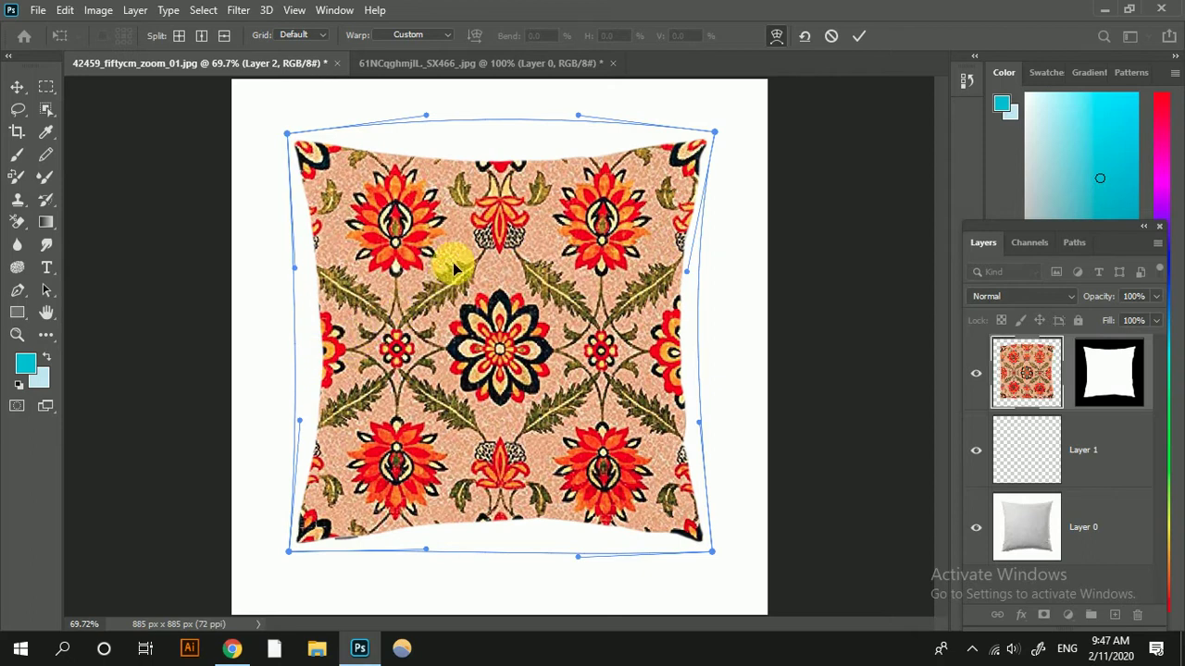
left_click_drag(508, 121, 507, 143)
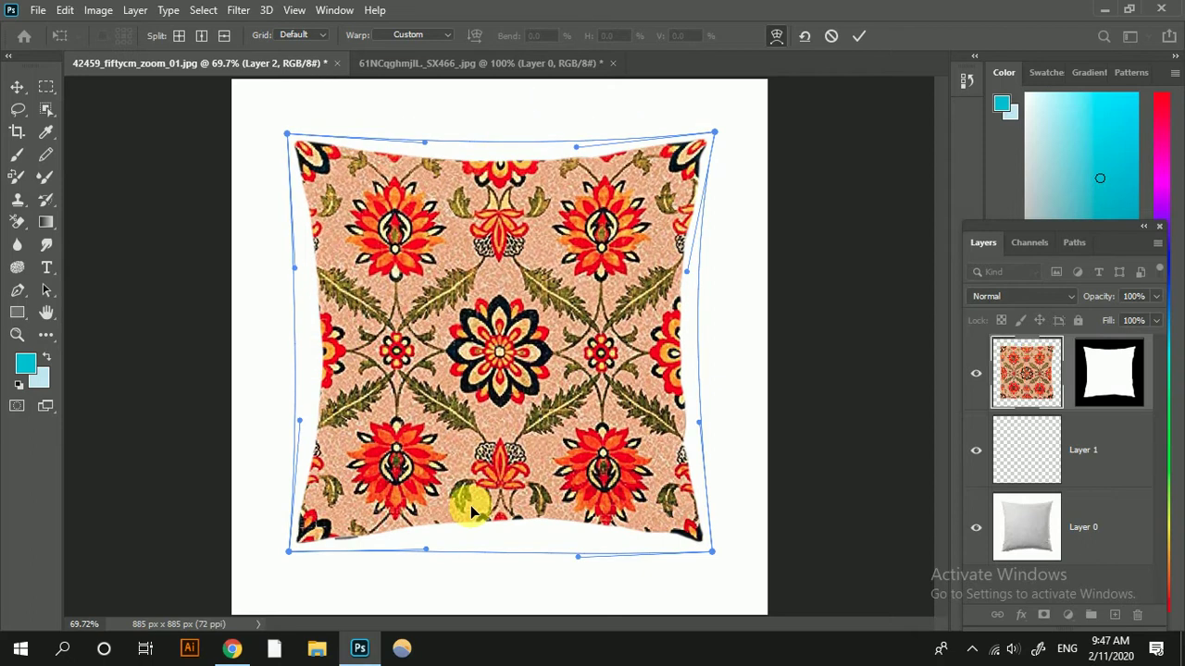
key("ctrl+z")
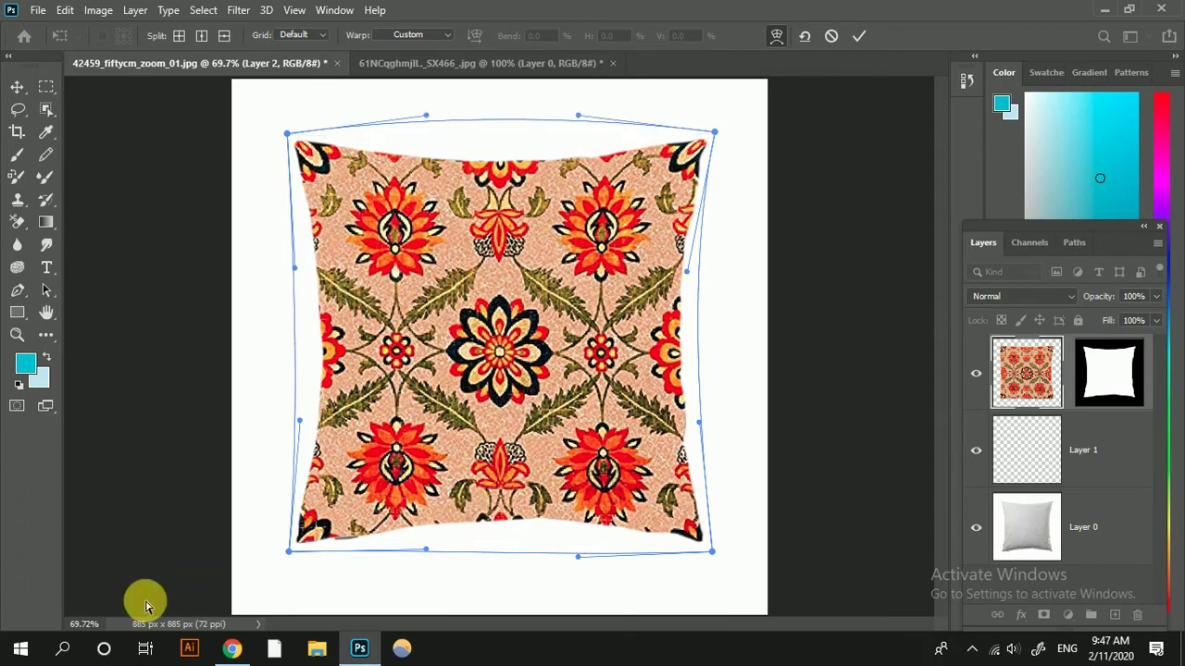
key("ctrl+z")
key("ctrl+z")
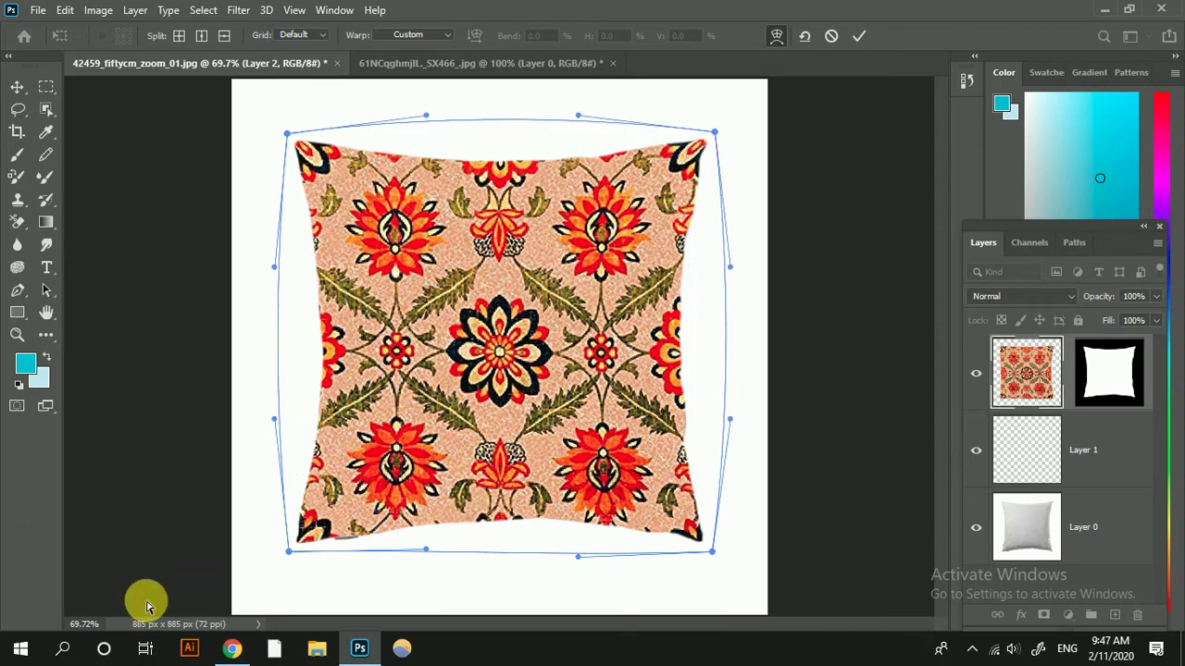
key("ctrl+z")
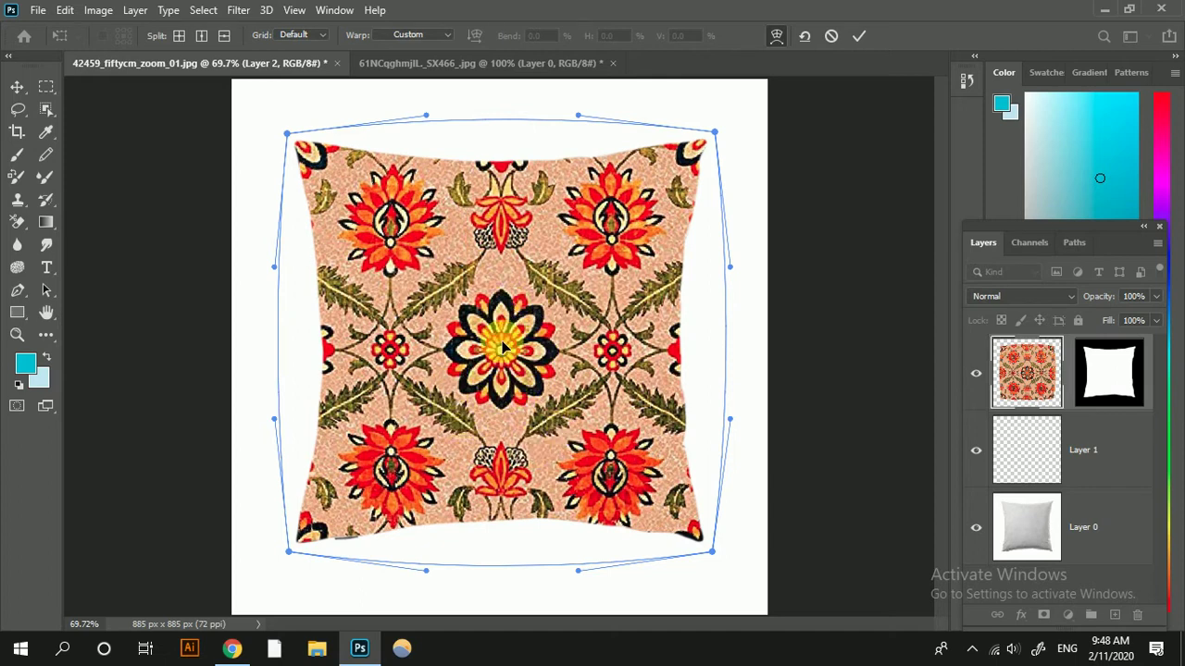
left_click(858, 37)
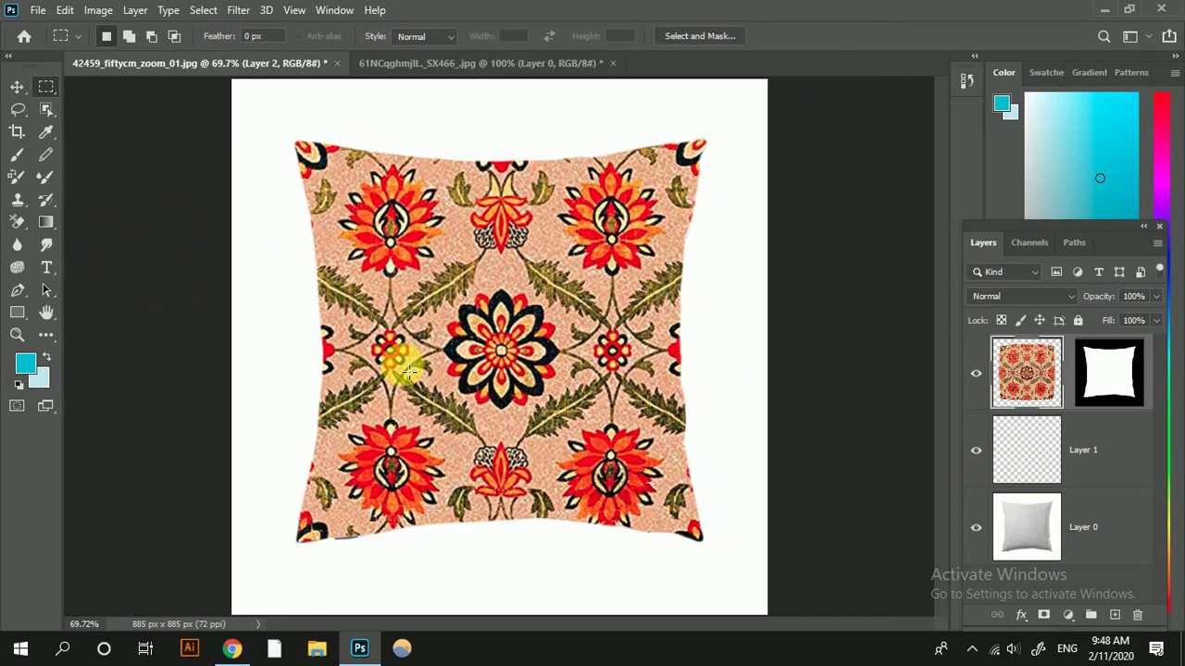
scroll(408, 372, "down", 2)
scroll(408, 372, "up", 2)
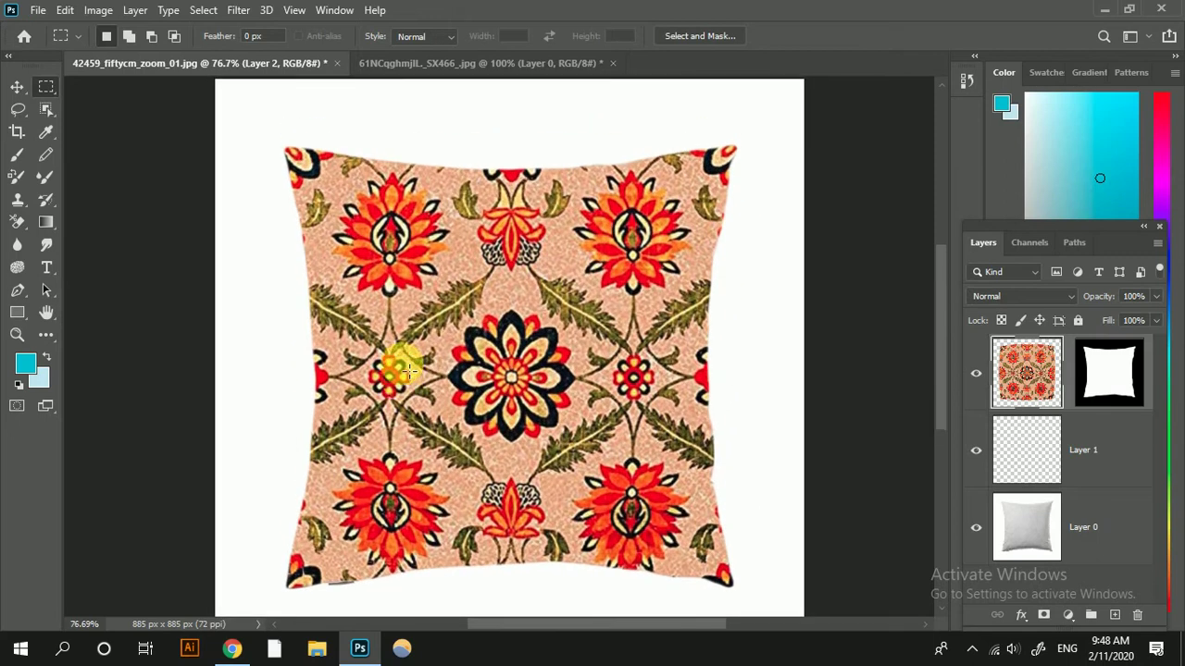
scroll(408, 372, "up", 1)
scroll(409, 372, "down", 1)
scroll(408, 372, "down", 1)
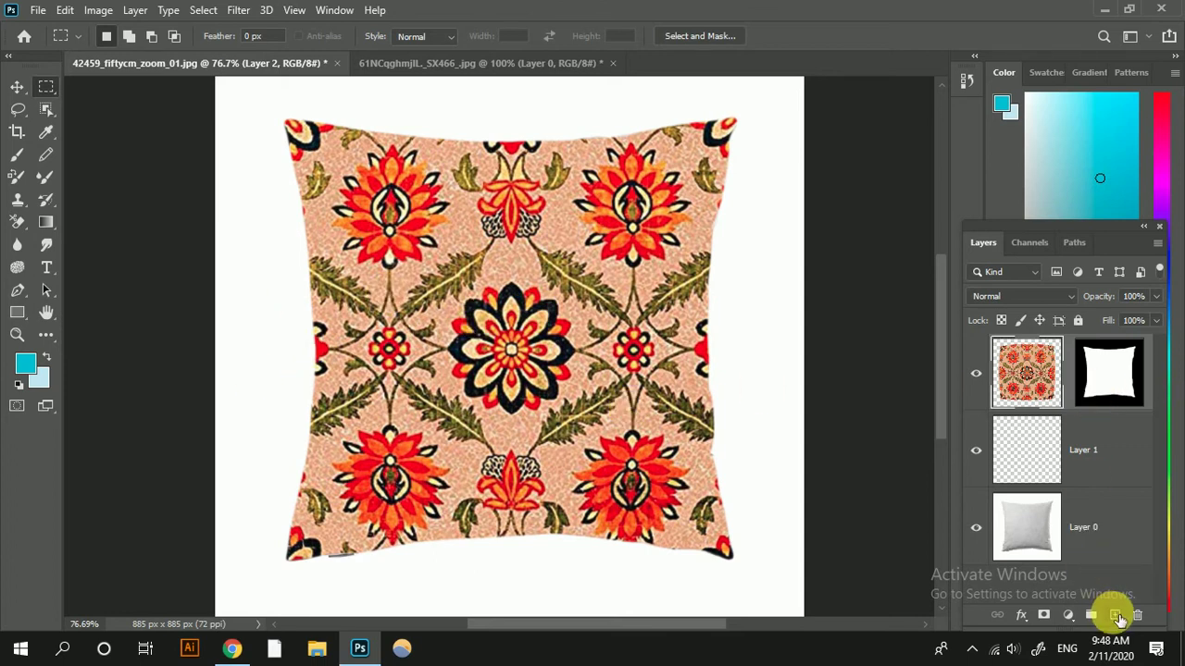
Add an empty Layer 3 above the pattern and sample a peach foreground colour from it.
left_click(1114, 614)
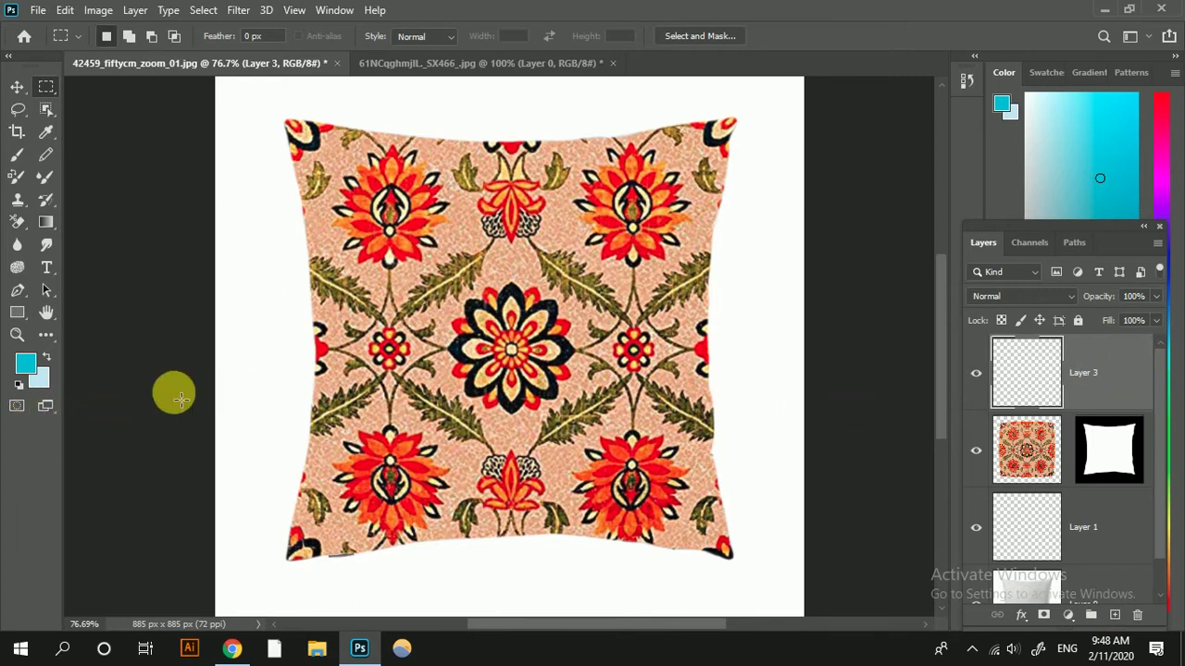
left_click(26, 365)
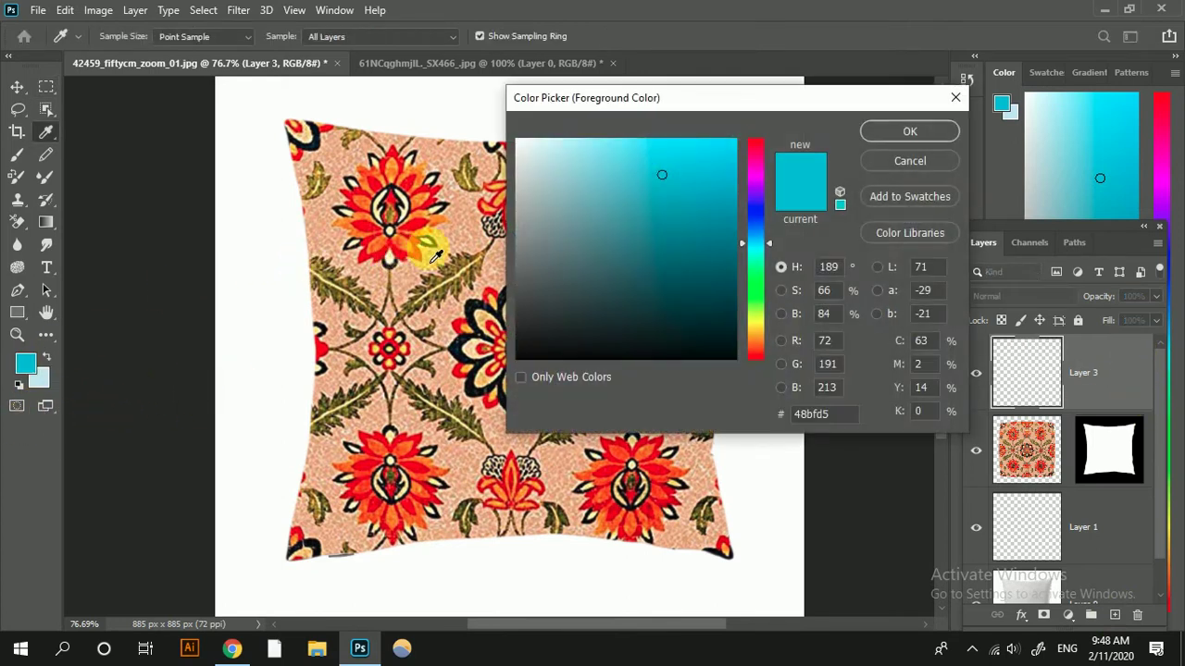
left_click(472, 238)
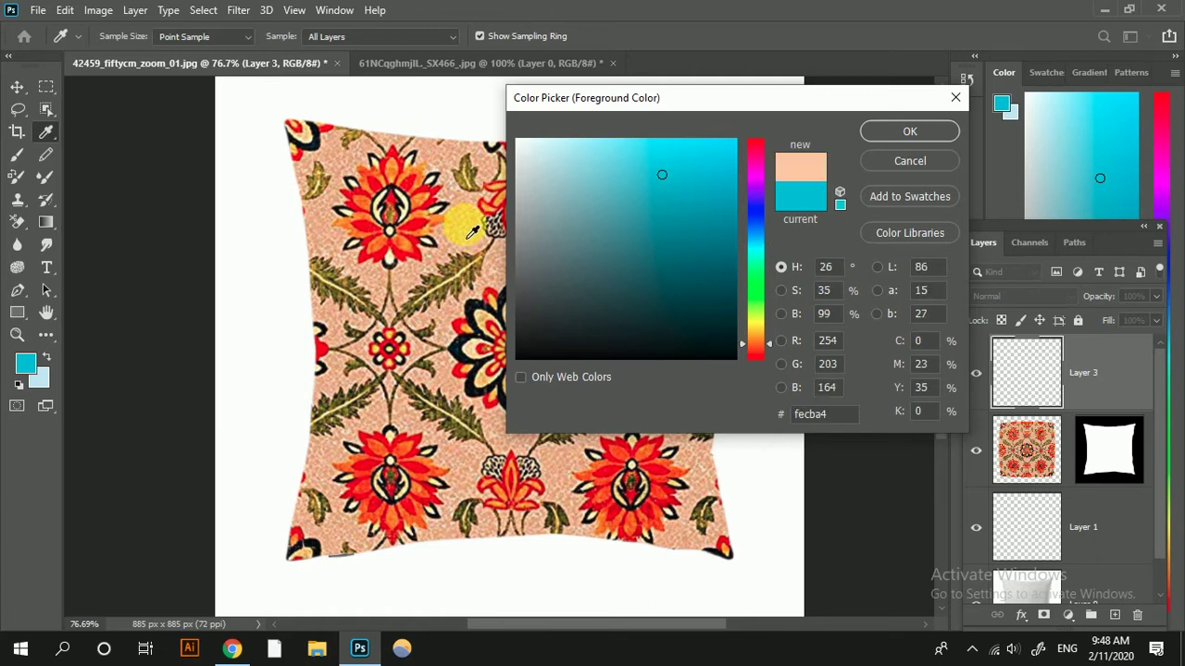
left_click(922, 136)
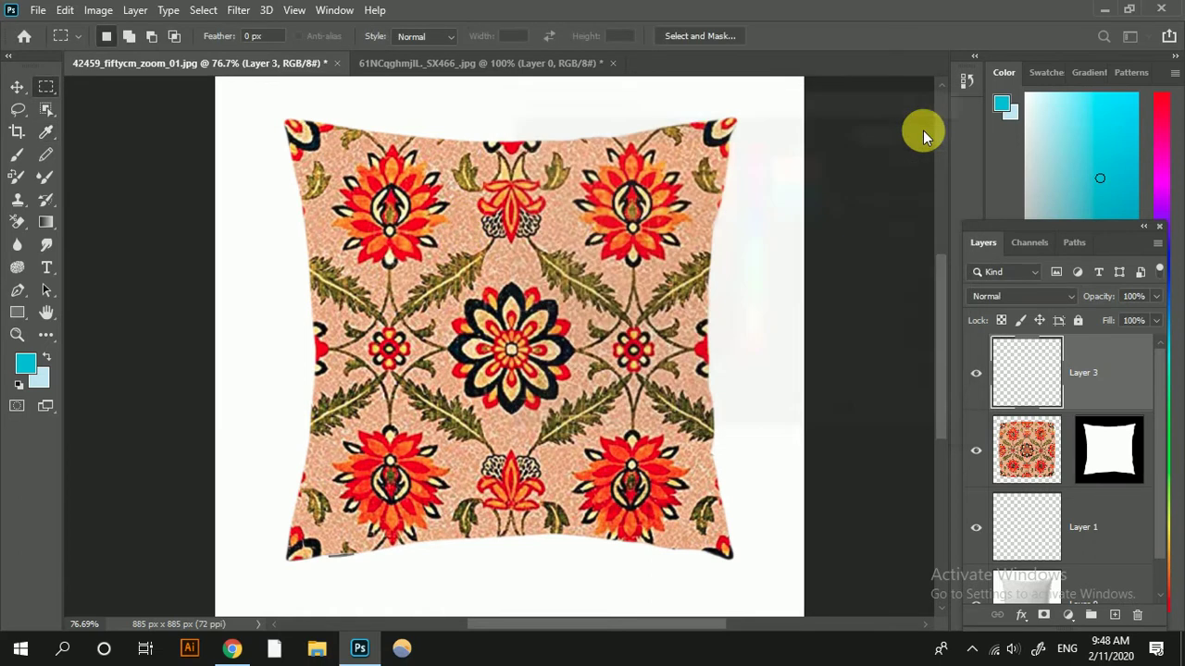
Sample a darker brown background colour (#b57849) from the pattern.
left_click(41, 382)
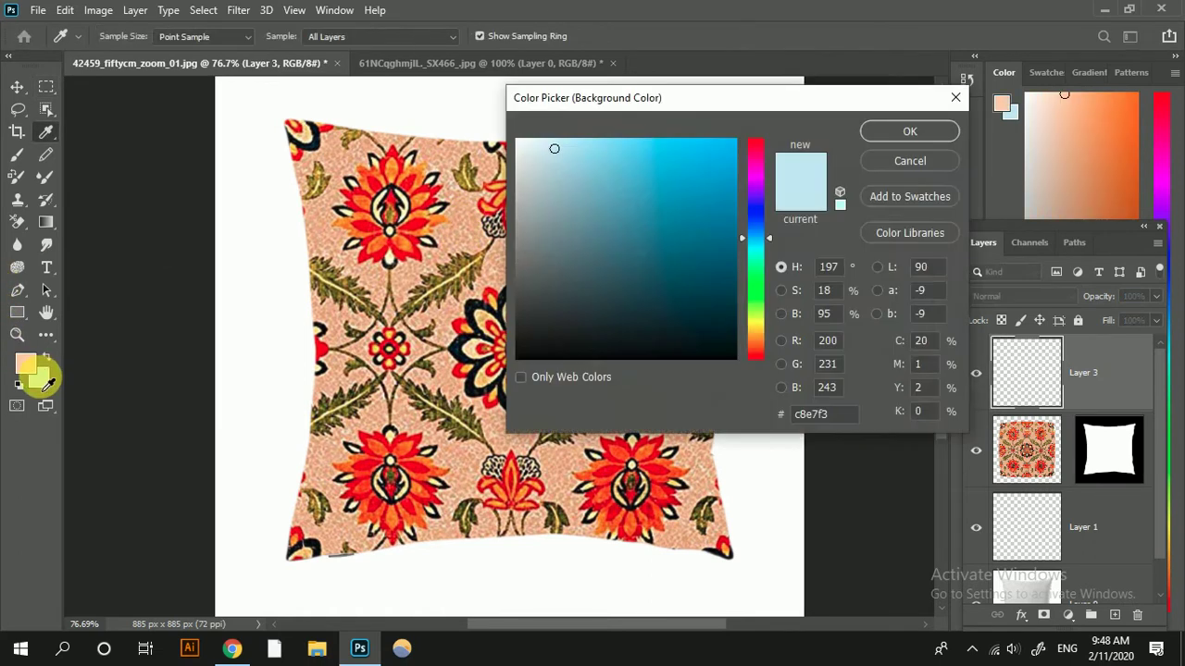
left_click(455, 238)
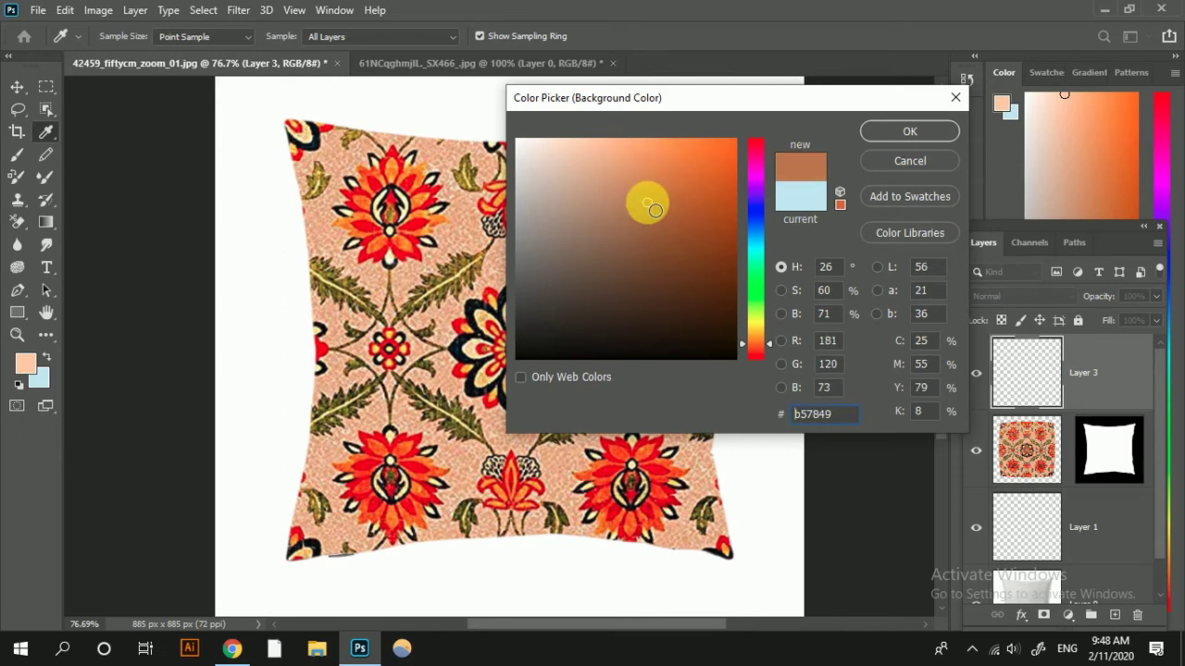
left_click(906, 132)
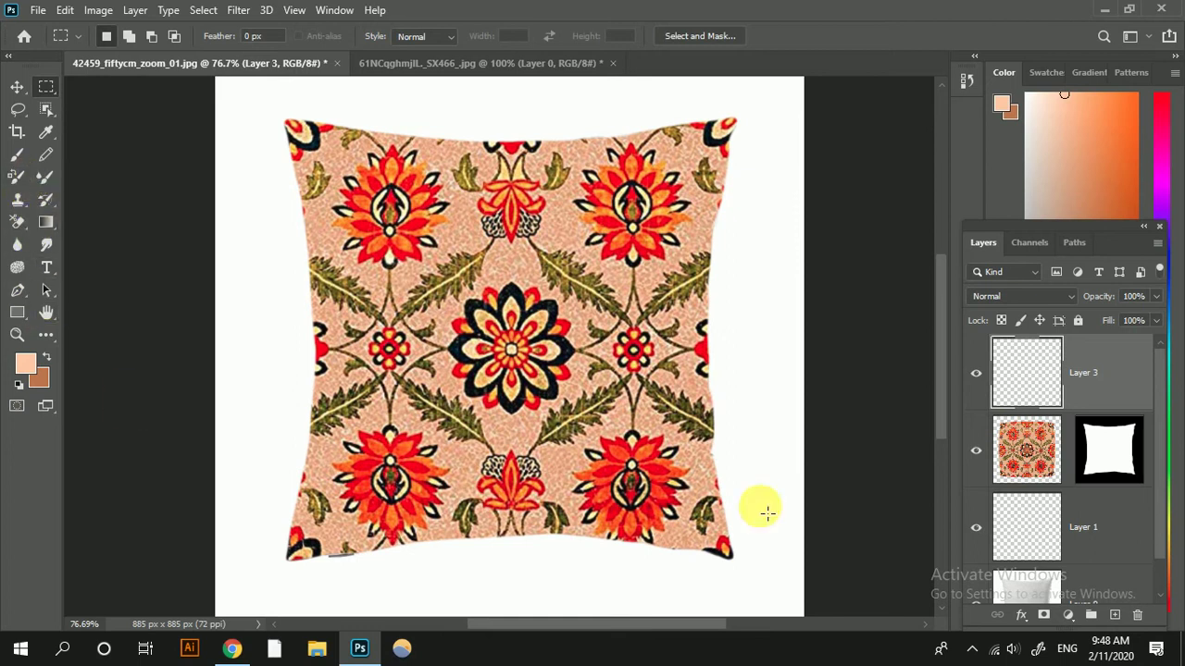
left_click(13, 164)
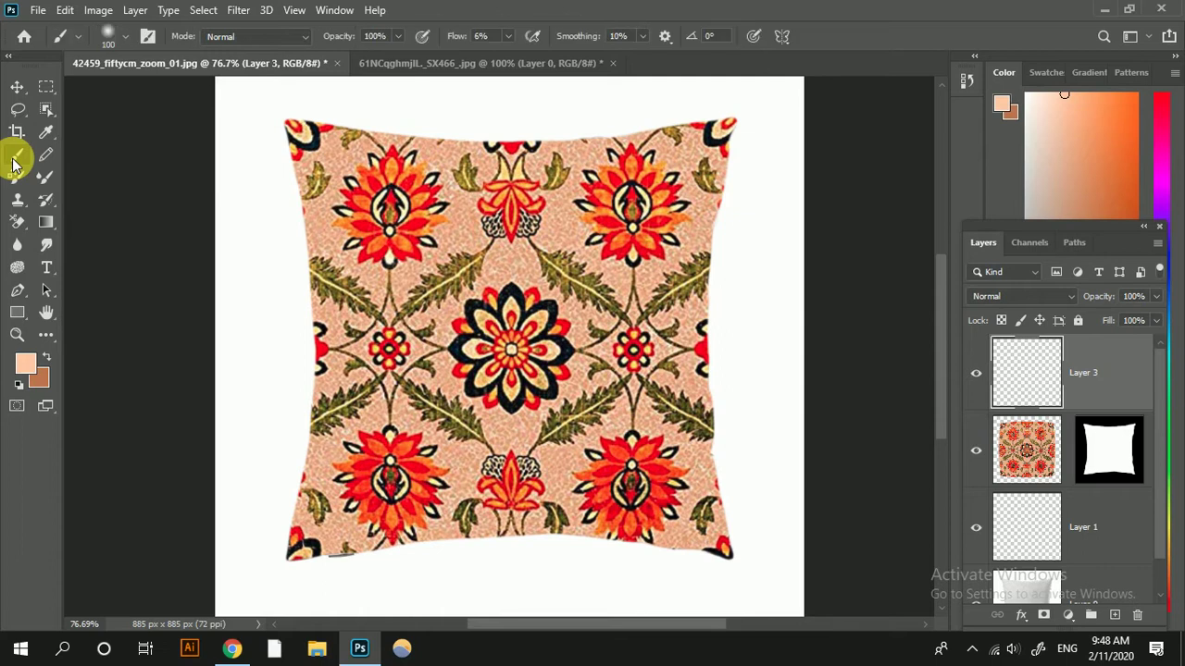
Set up a Soft Round brush at 100 px size with 0% hardness.
left_click(126, 41)
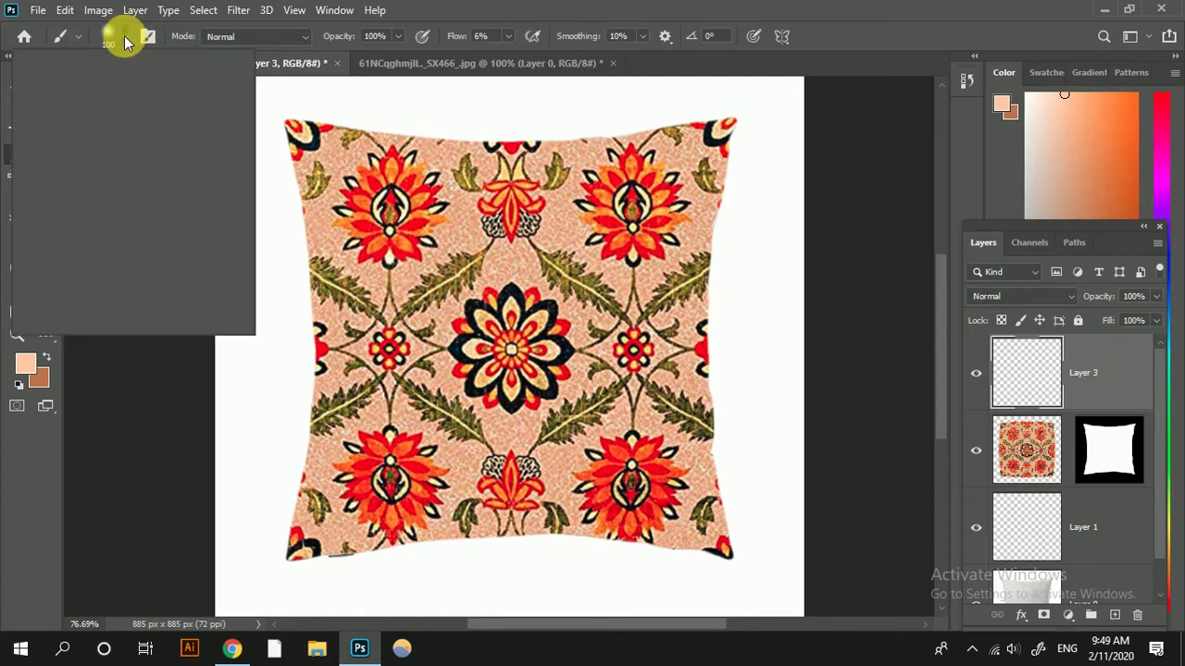
left_click(123, 38)
left_click(120, 41)
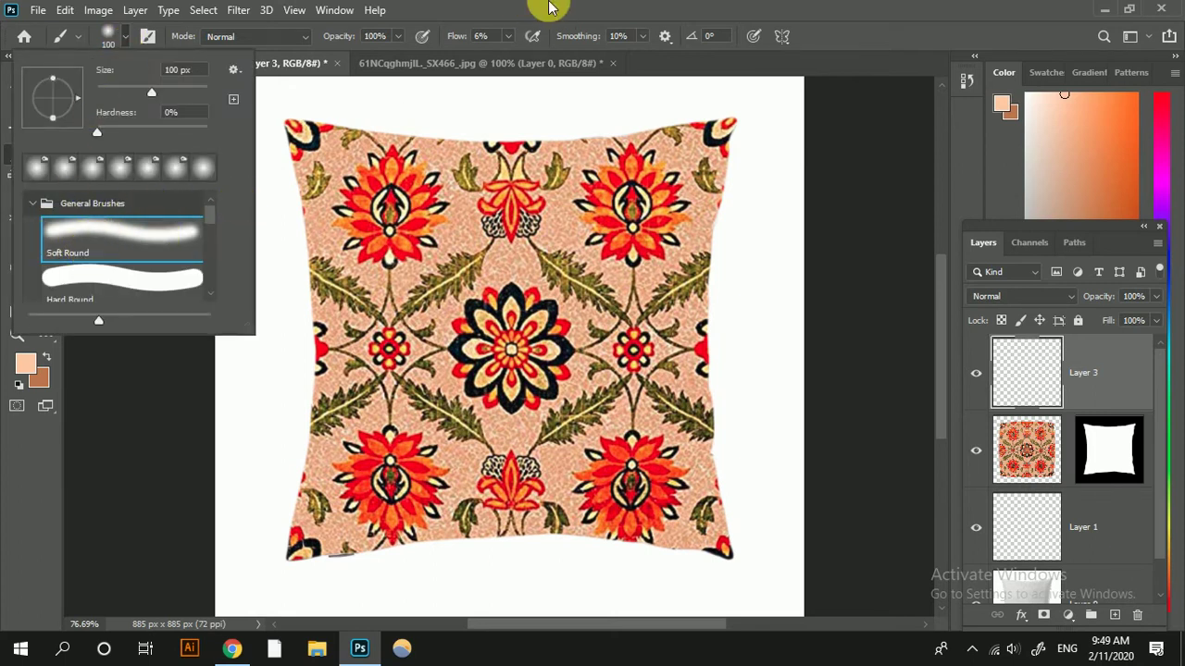
left_click(125, 38)
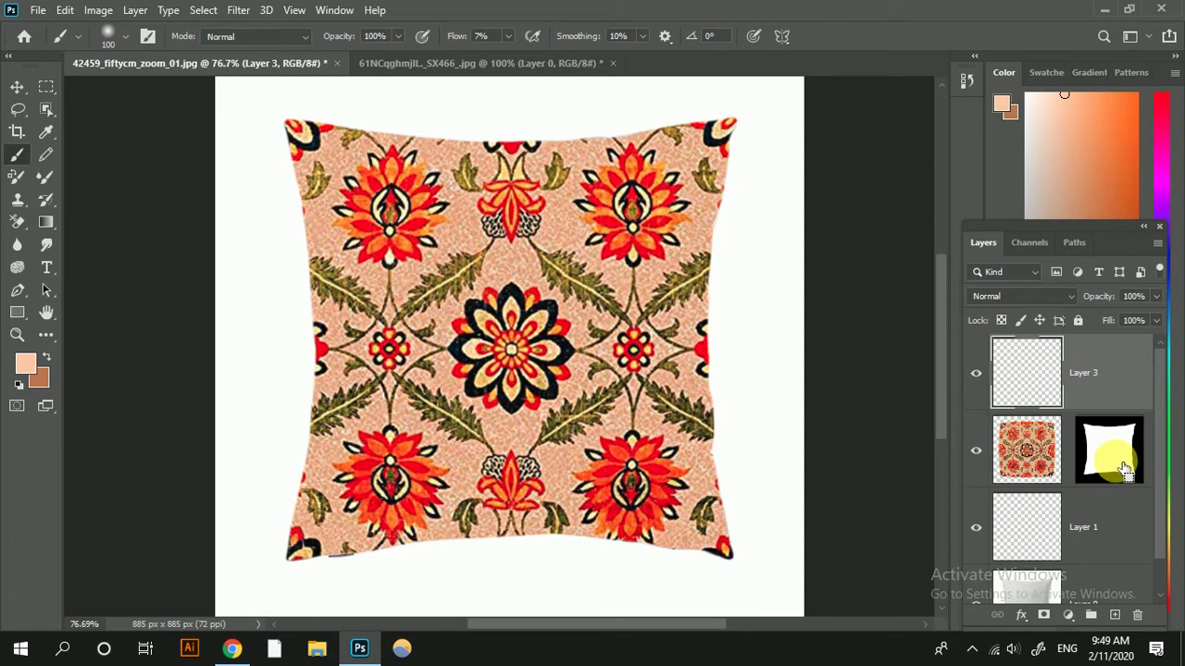
Load the pillow mask as a selection and swap to brown as the painting colour.
left_click(1122, 468, "ctrl")
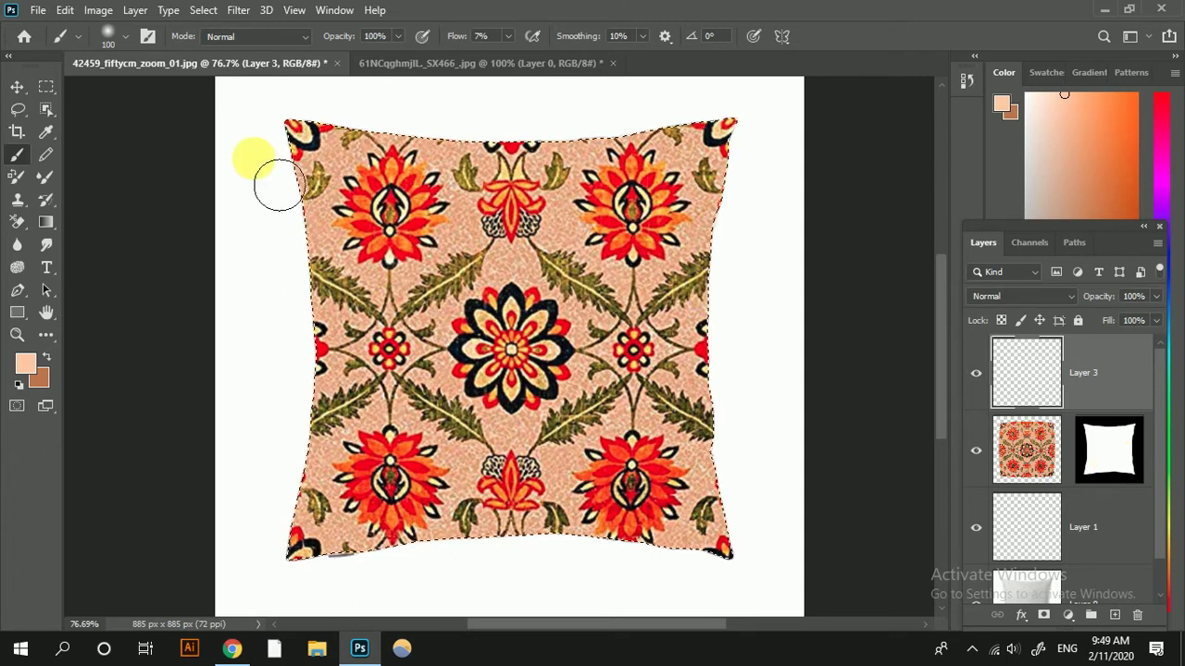
scroll(278, 171, "up", 1)
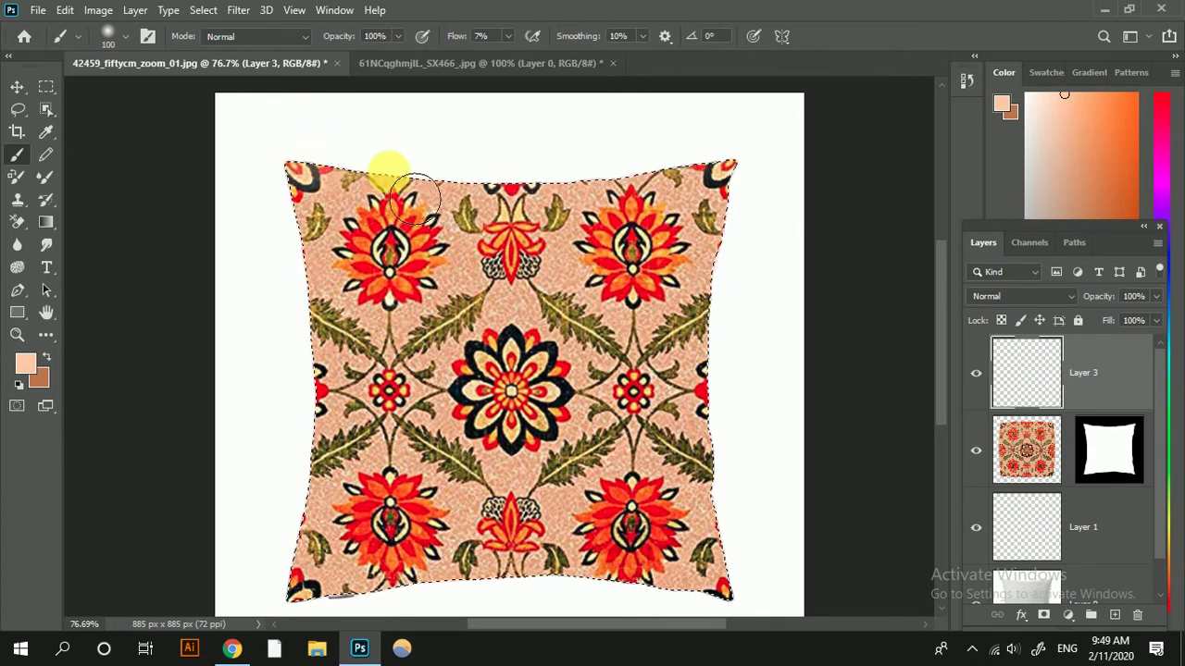
key("x")
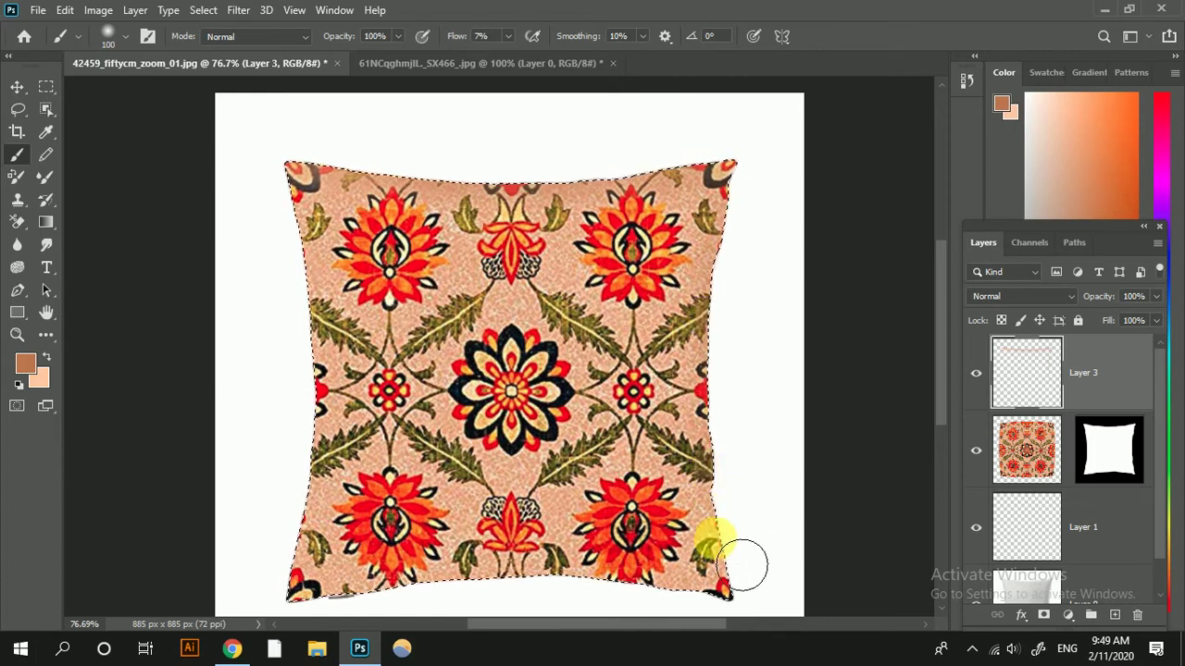
scroll(755, 477, "down", 2)
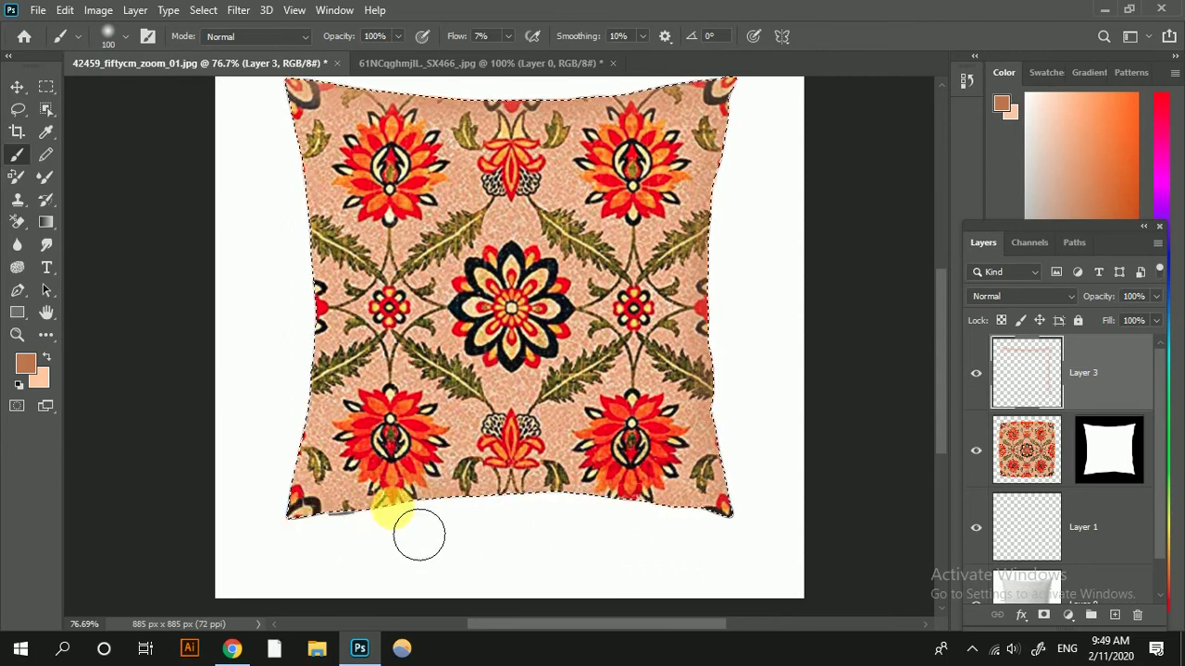
Brush soft brown shading along the pillow's bottom, left, top and right edges.
mouse_move(529, 516)
left_mouse_down()
mouse_move(561, 515)
mouse_move(319, 379)
left_mouse_up()
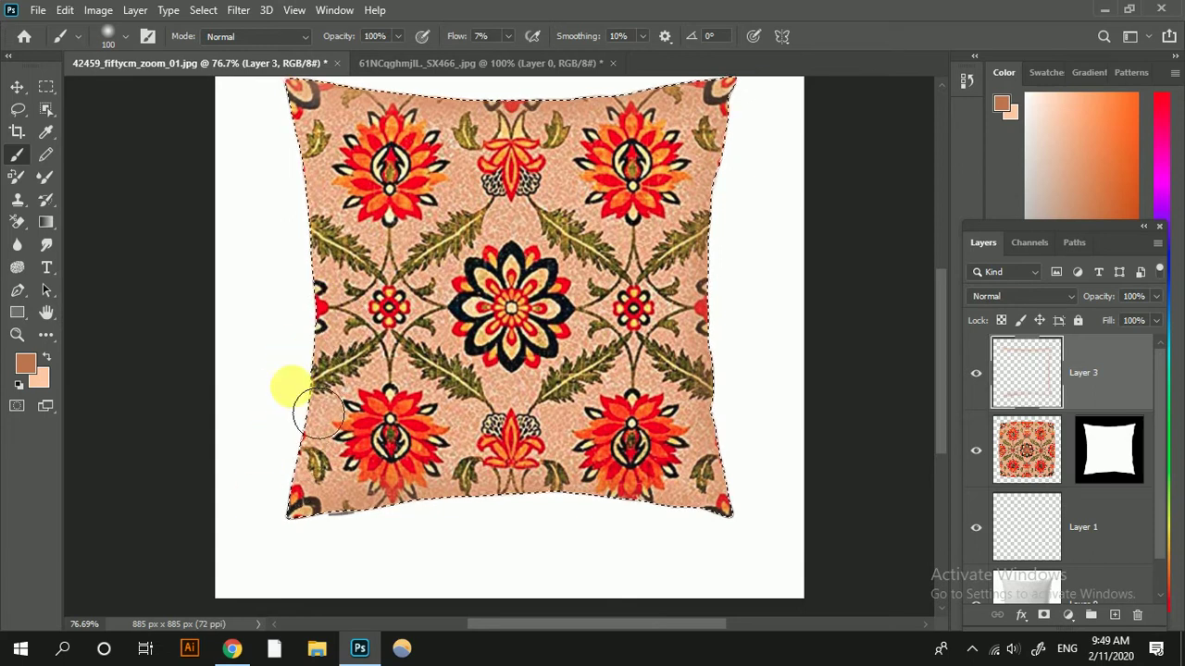
scroll(283, 532, "up", 2)
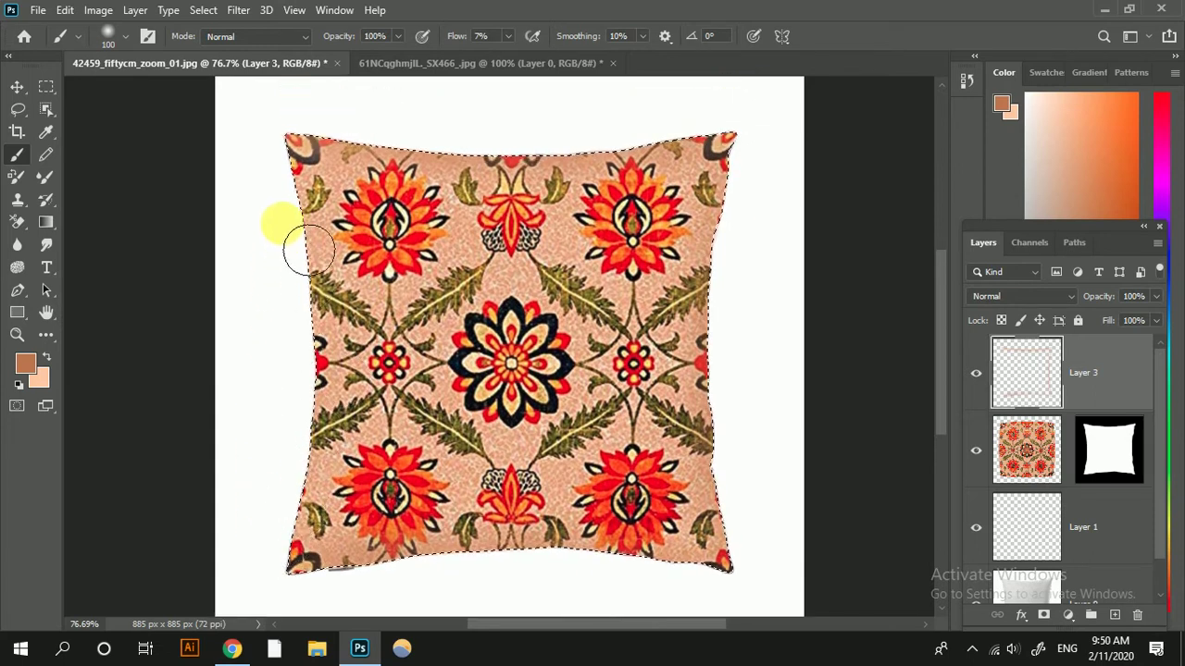
left_click_drag(307, 248, 306, 202)
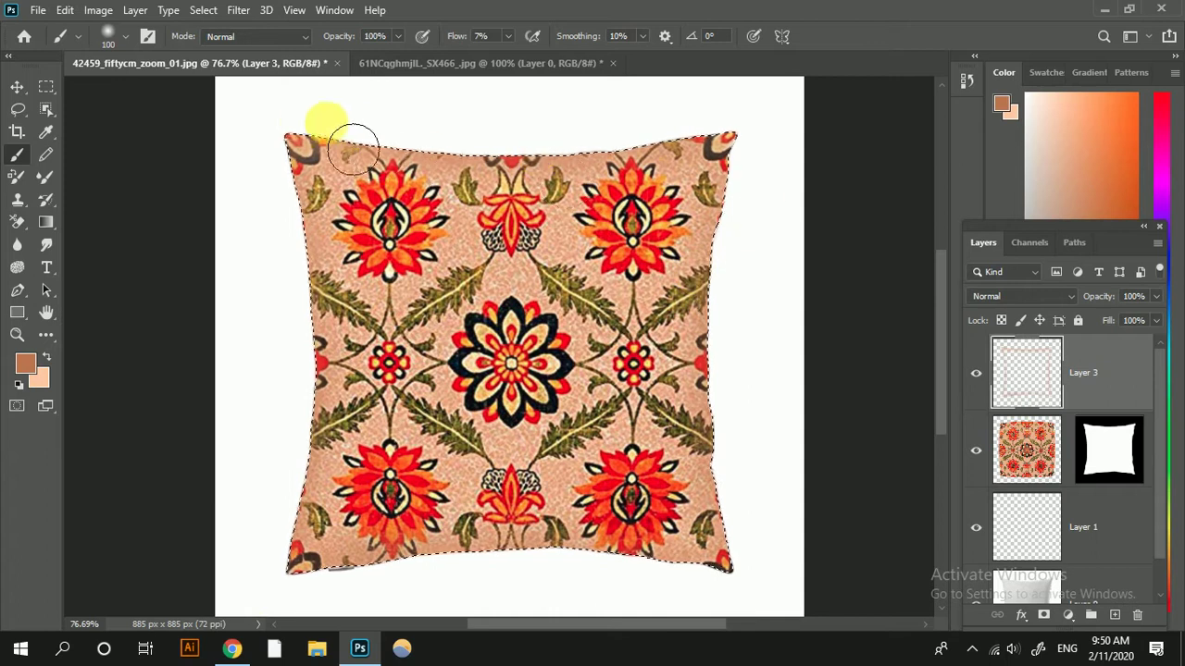
left_click_drag(353, 145, 542, 168)
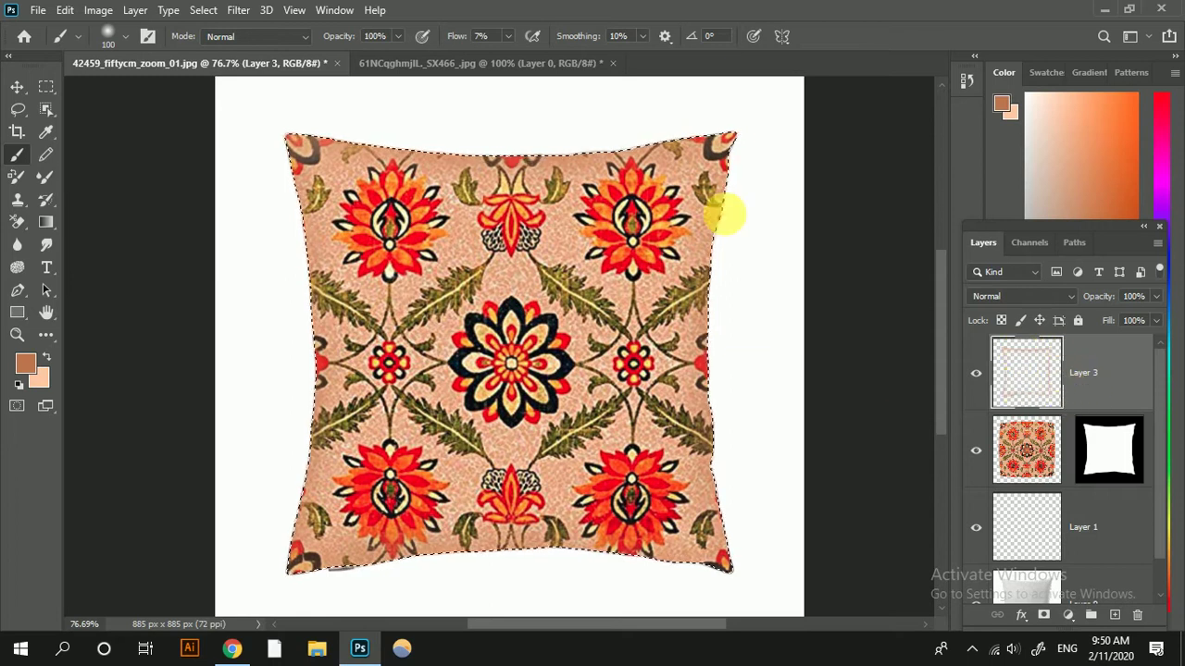
left_click_drag(733, 384, 733, 503)
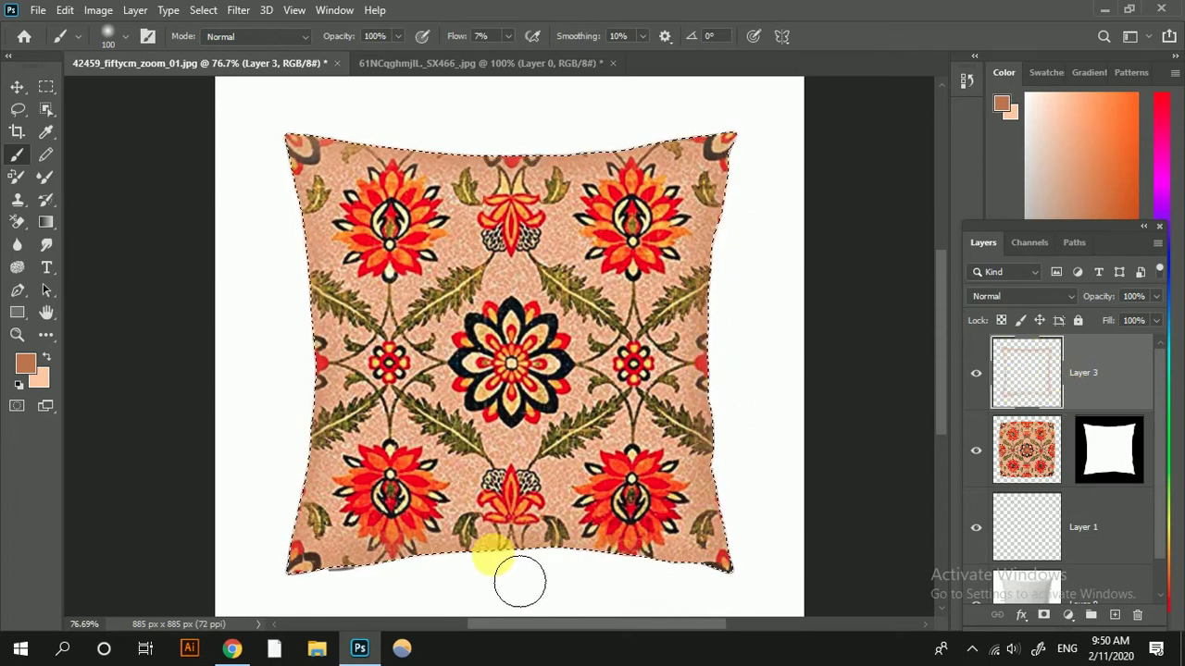
left_click_drag(501, 582, 316, 243)
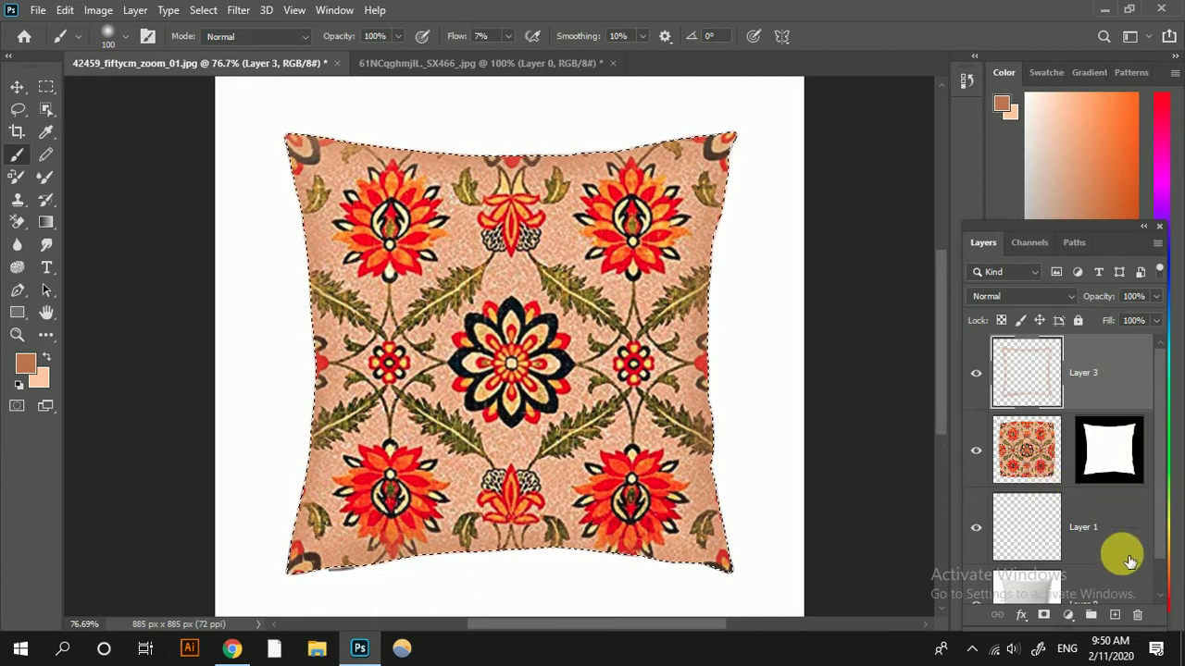
Add a new Layer 4 above Layer 3 with light peach as the painting colour.
left_click(1114, 614)
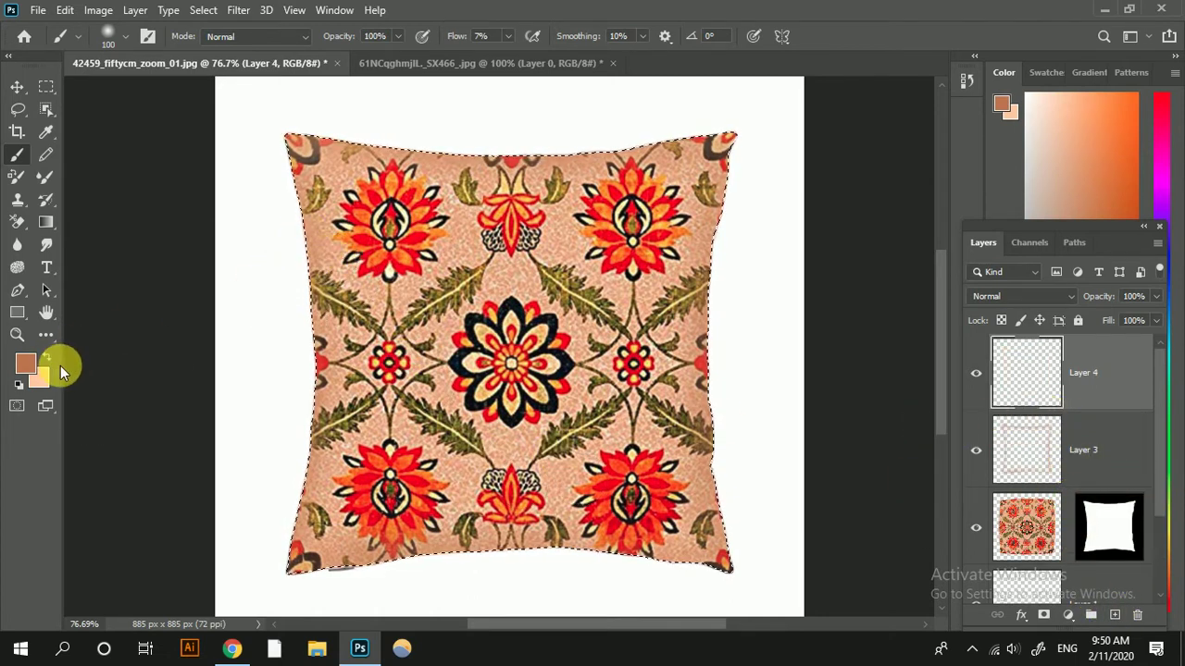
left_click(46, 357)
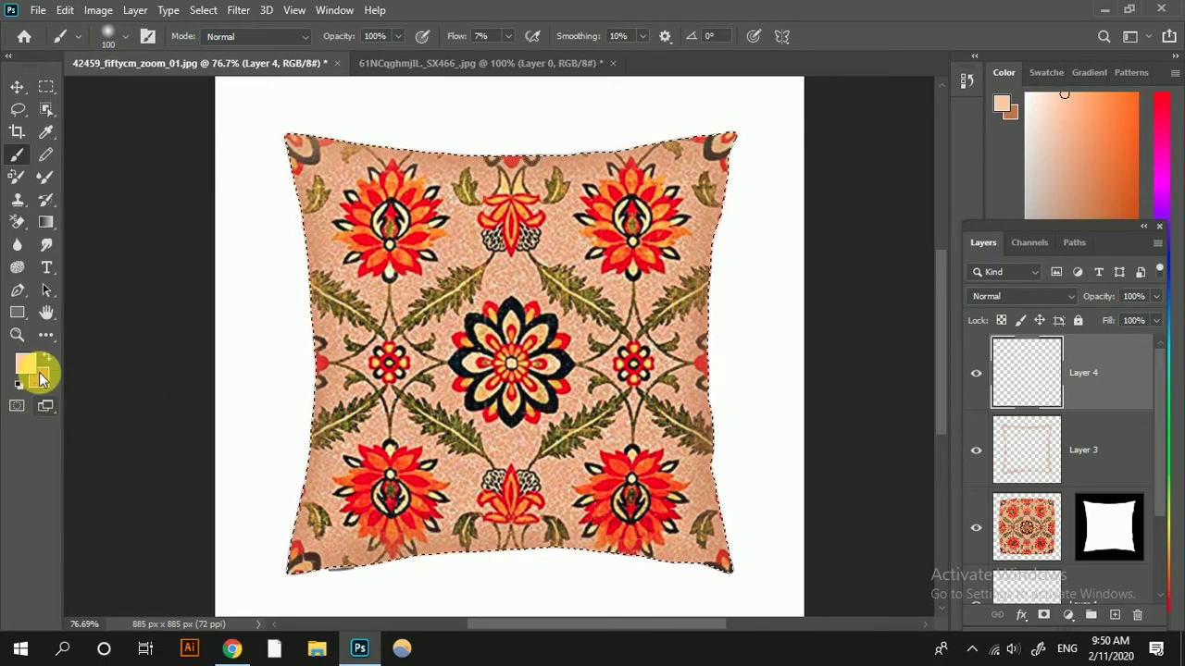
key("x")
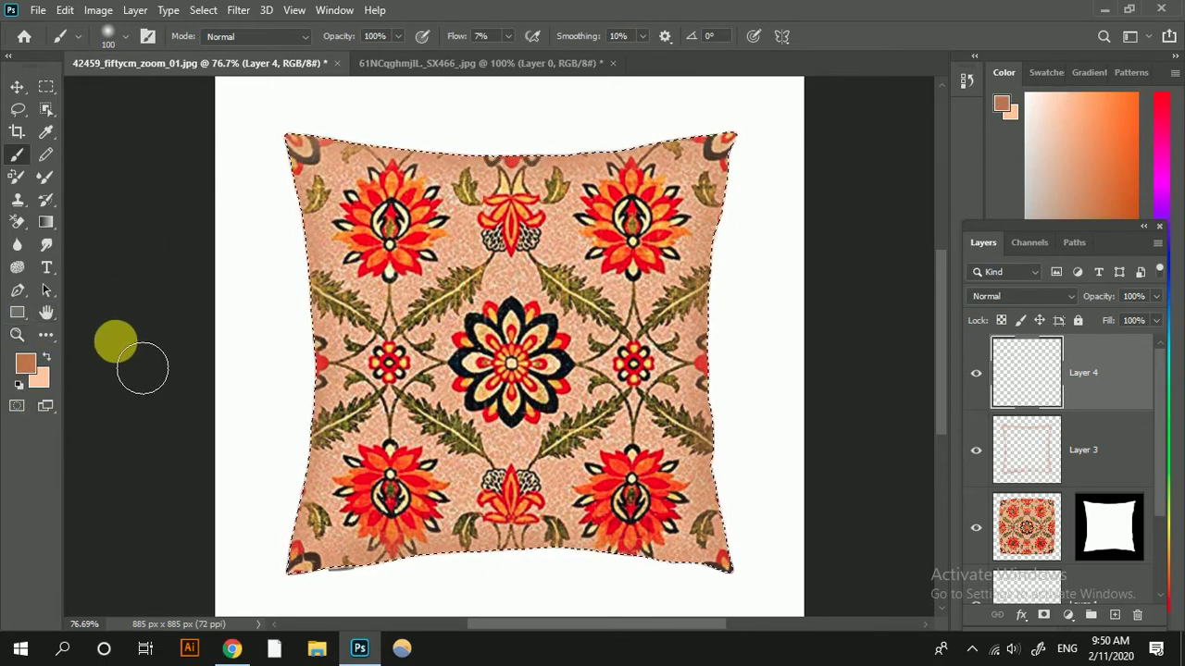
key("x")
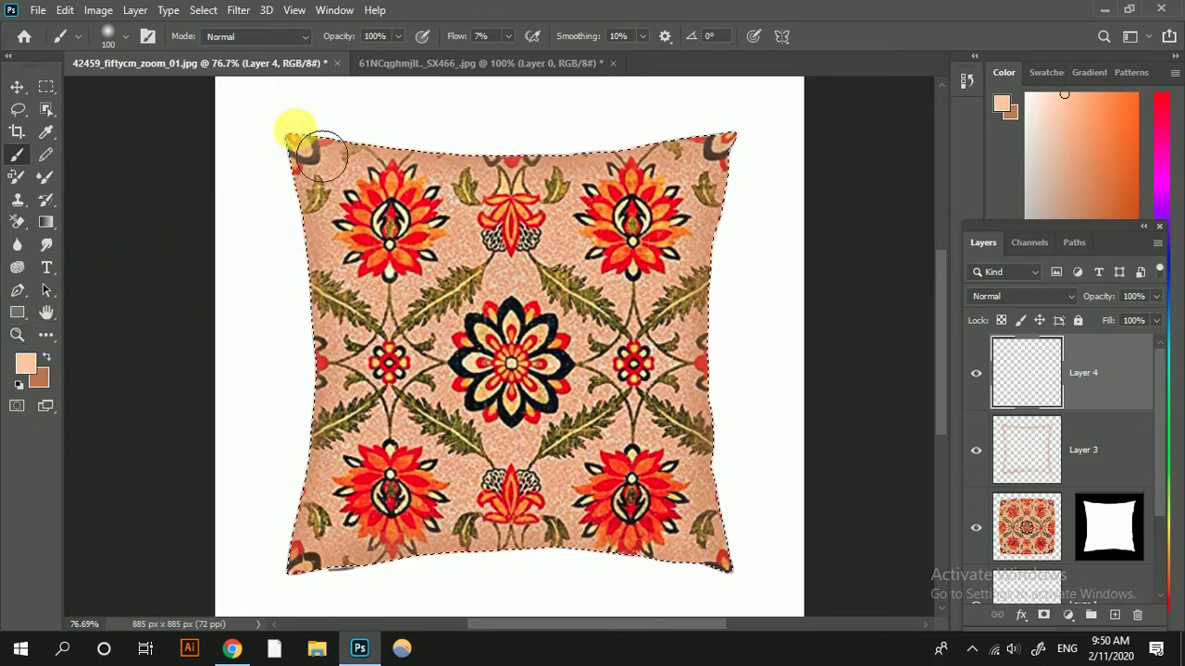
Softly paint light peach along the pillow's top, right and left edges.
mouse_move(338, 154)
left_mouse_down()
mouse_move(431, 151)
mouse_move(492, 171)
left_mouse_up()
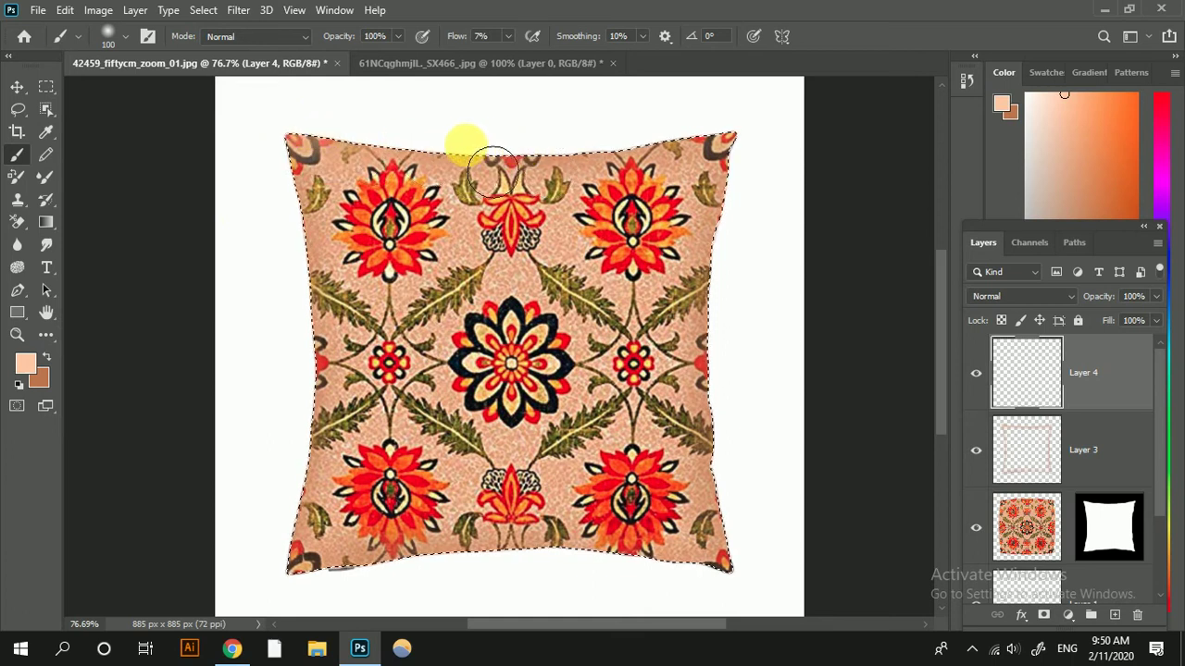
mouse_move(749, 264)
left_mouse_down()
mouse_move(759, 404)
mouse_move(739, 532)
left_mouse_up()
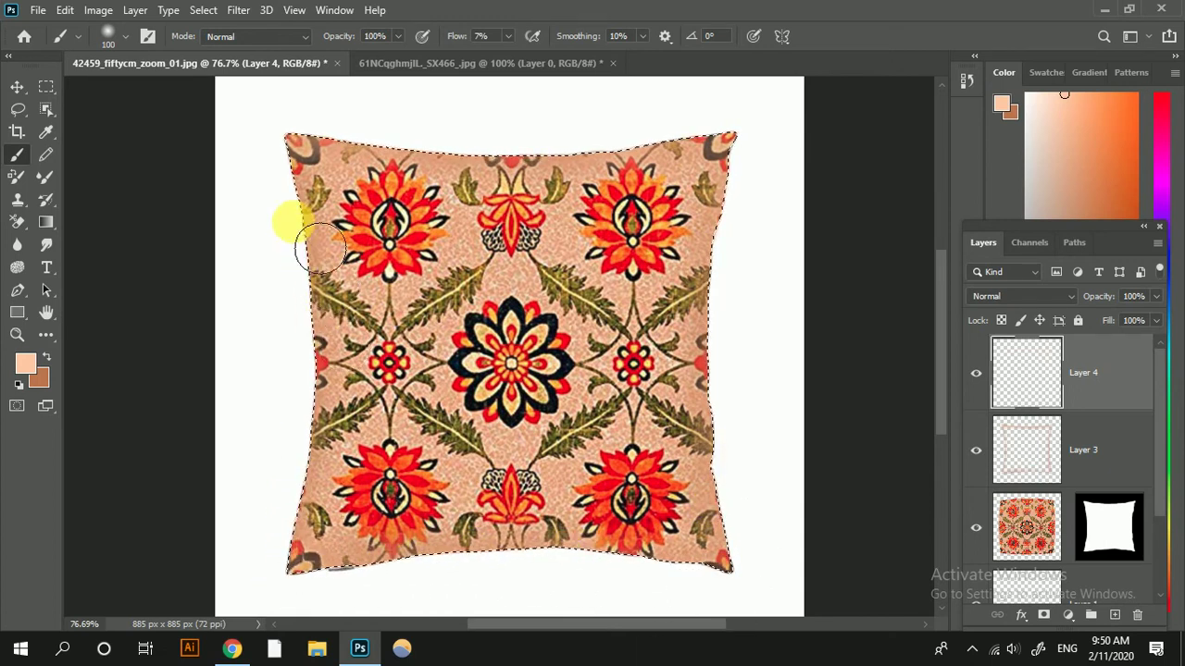
left_click_drag(317, 359, 315, 306)
mouse_move(315, 551)
left_mouse_down()
mouse_move(648, 180)
mouse_move(415, 379)
mouse_move(329, 236)
left_mouse_up()
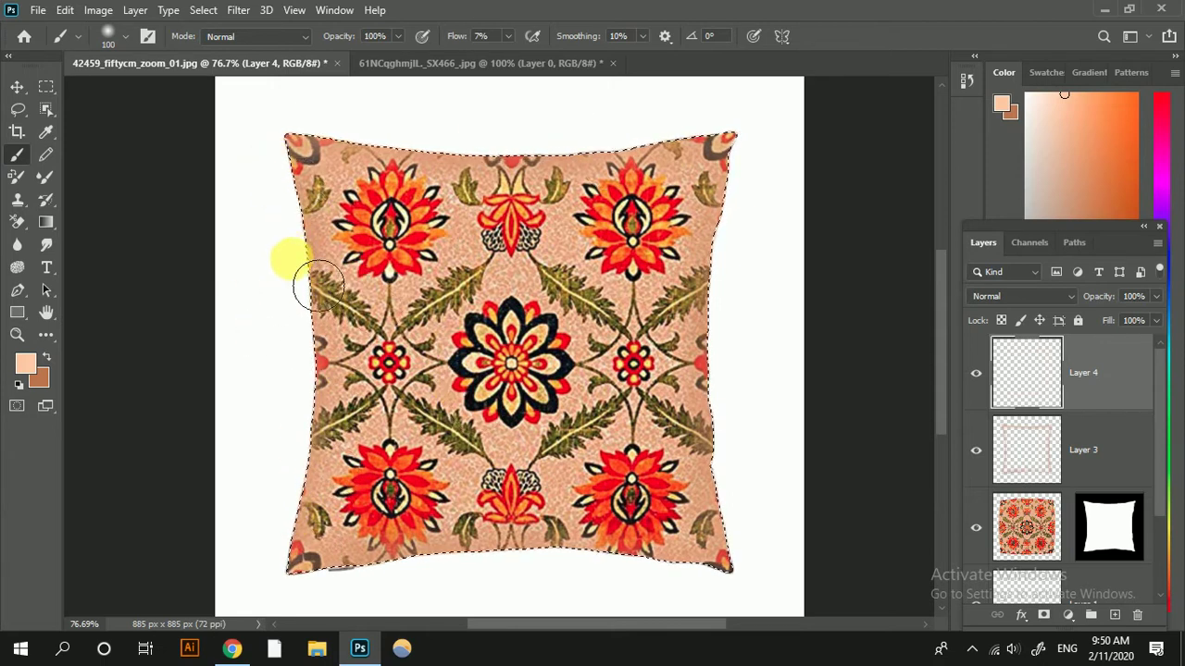
mouse_move(317, 288)
left_mouse_down()
mouse_move(326, 417)
mouse_move(432, 449)
mouse_move(287, 188)
left_mouse_up()
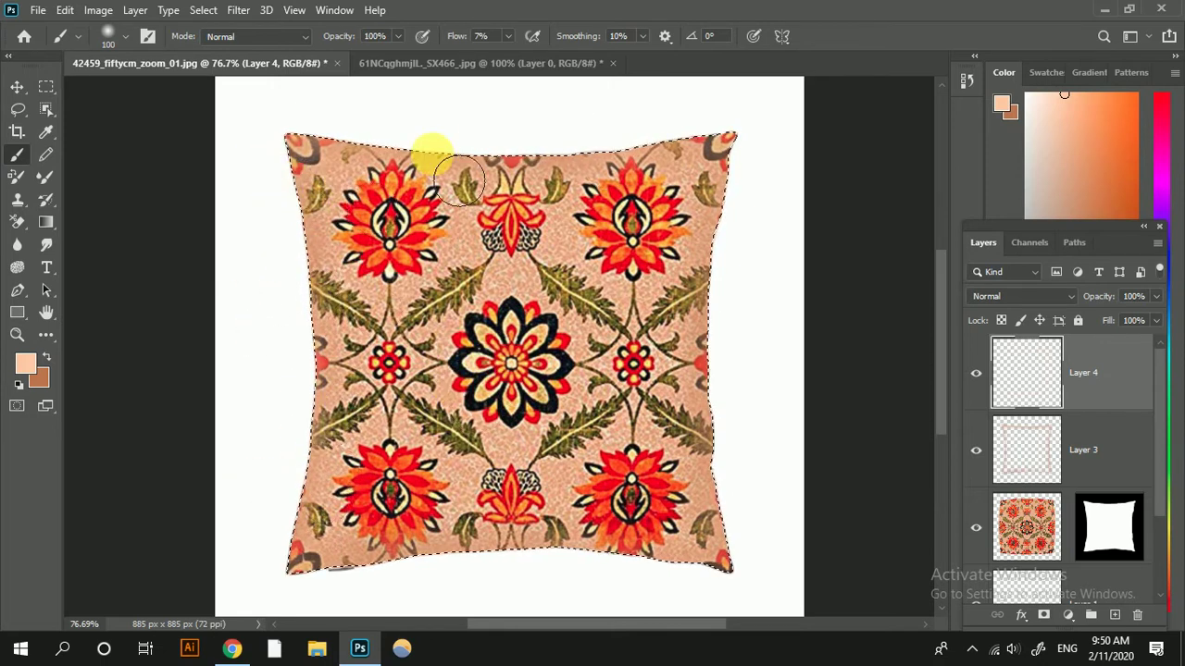
mouse_move(456, 178)
left_mouse_down()
mouse_move(257, 145)
mouse_move(462, 145)
mouse_move(431, 154)
mouse_move(558, 176)
mouse_move(772, 172)
mouse_move(761, 172)
mouse_move(764, 426)
mouse_move(740, 387)
mouse_move(748, 573)
left_mouse_up()
scroll(719, 559, "down", 3)
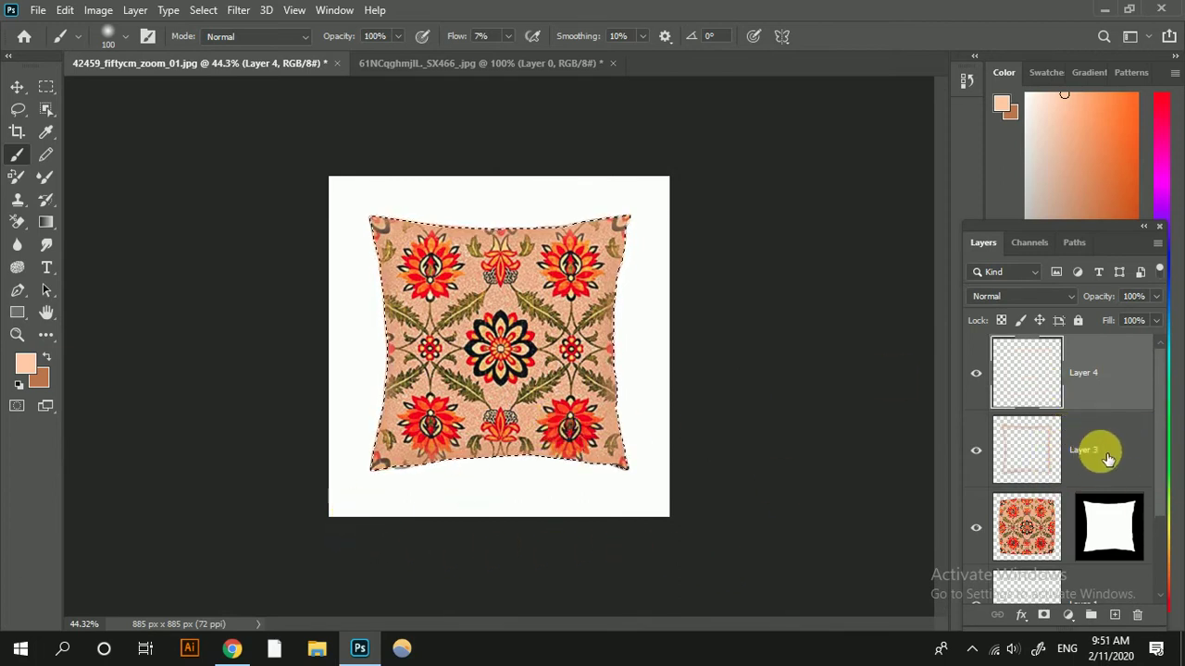
Group Layers 3 and 4 into Group 1 and delete that group.
left_click(1110, 451, "ctrl")
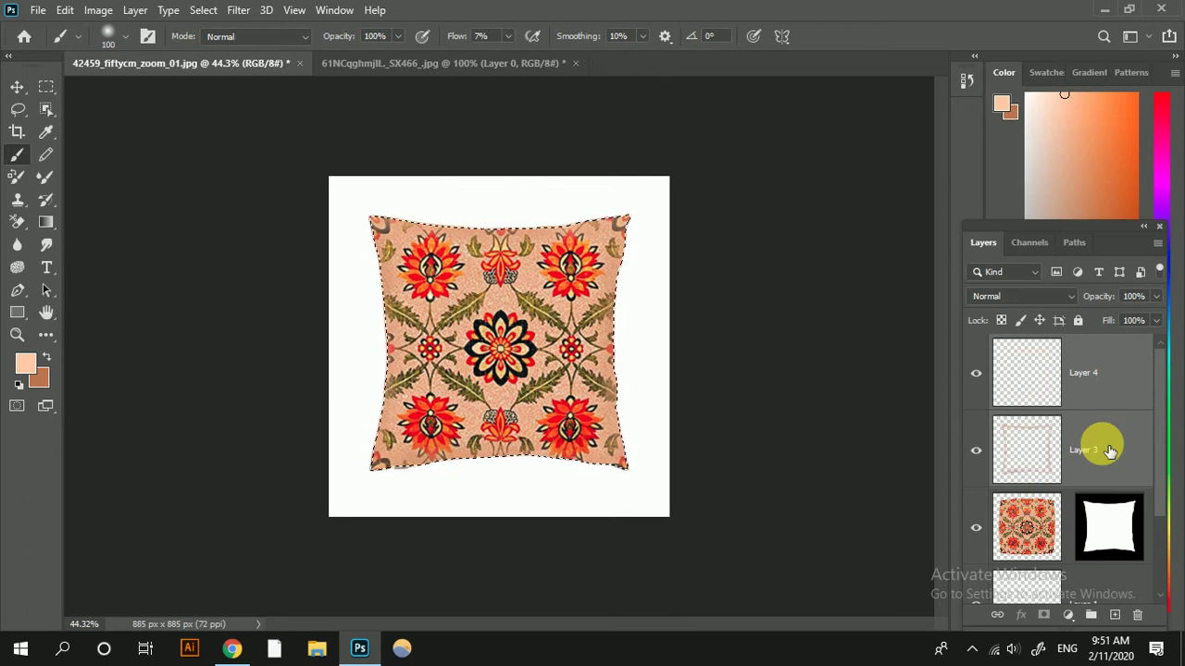
key("ctrl+g")
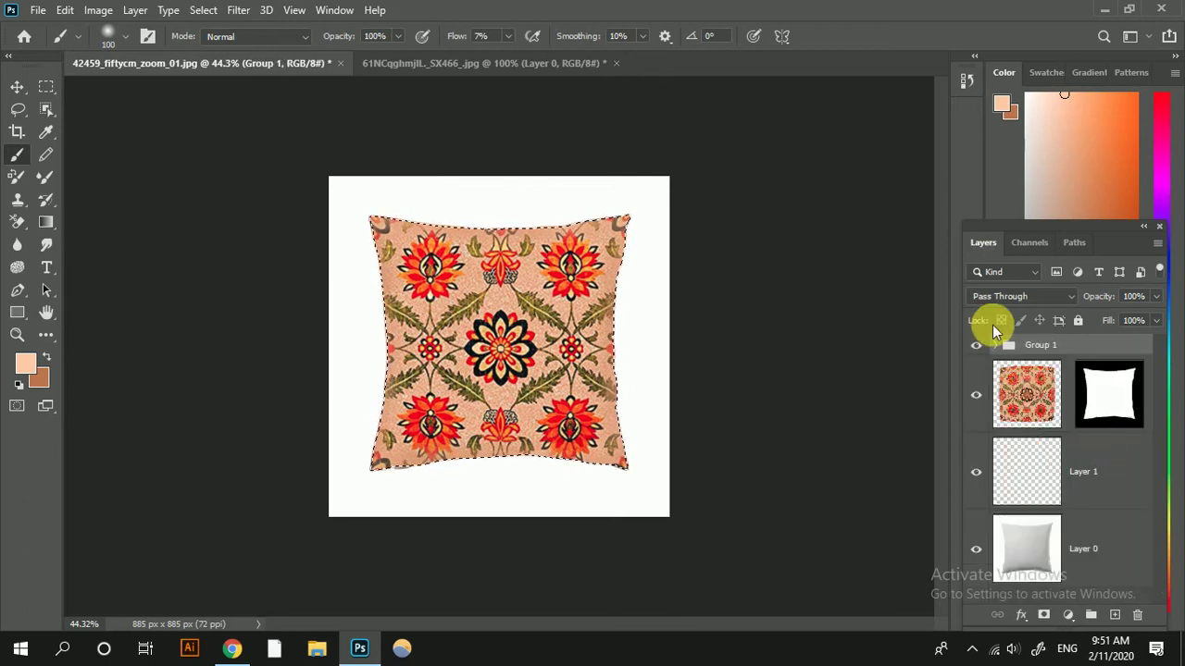
left_click(986, 354)
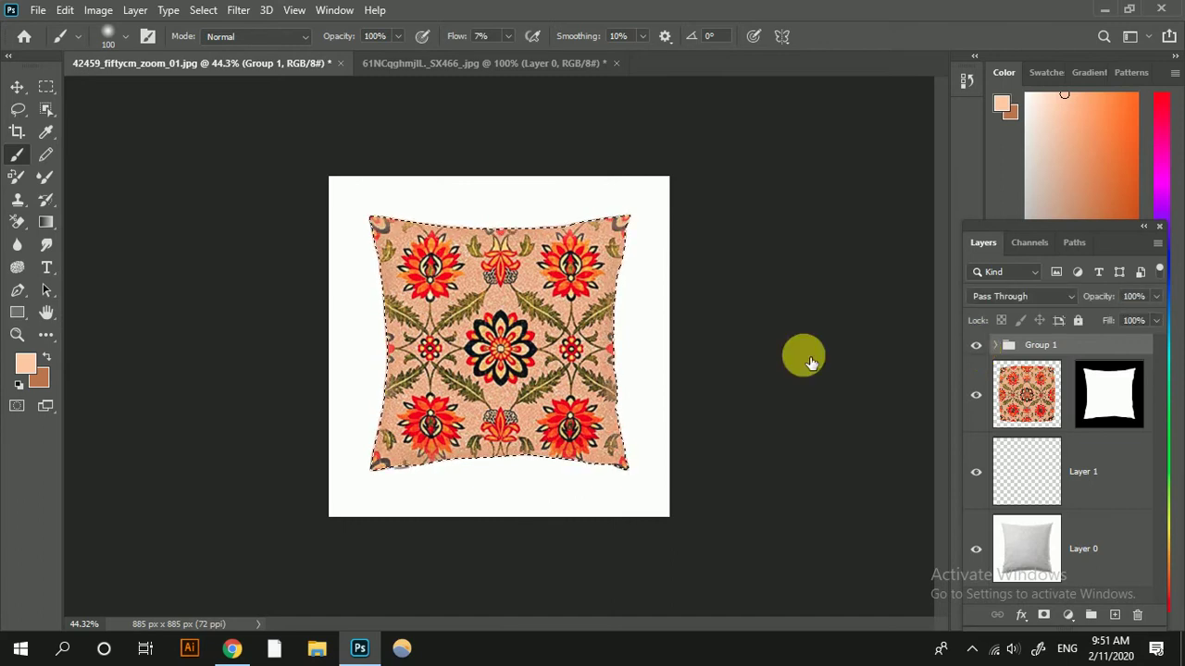
scroll(508, 407, "up", 3)
scroll(516, 411, "down", 3)
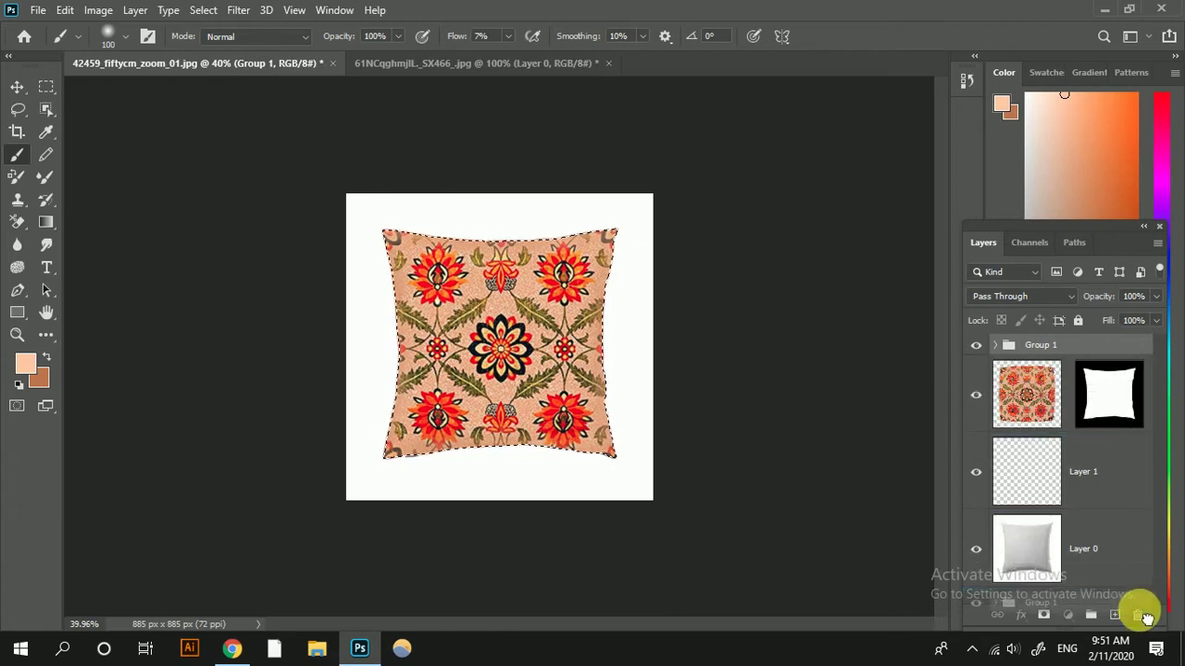
left_click_drag(1131, 359, 1137, 615)
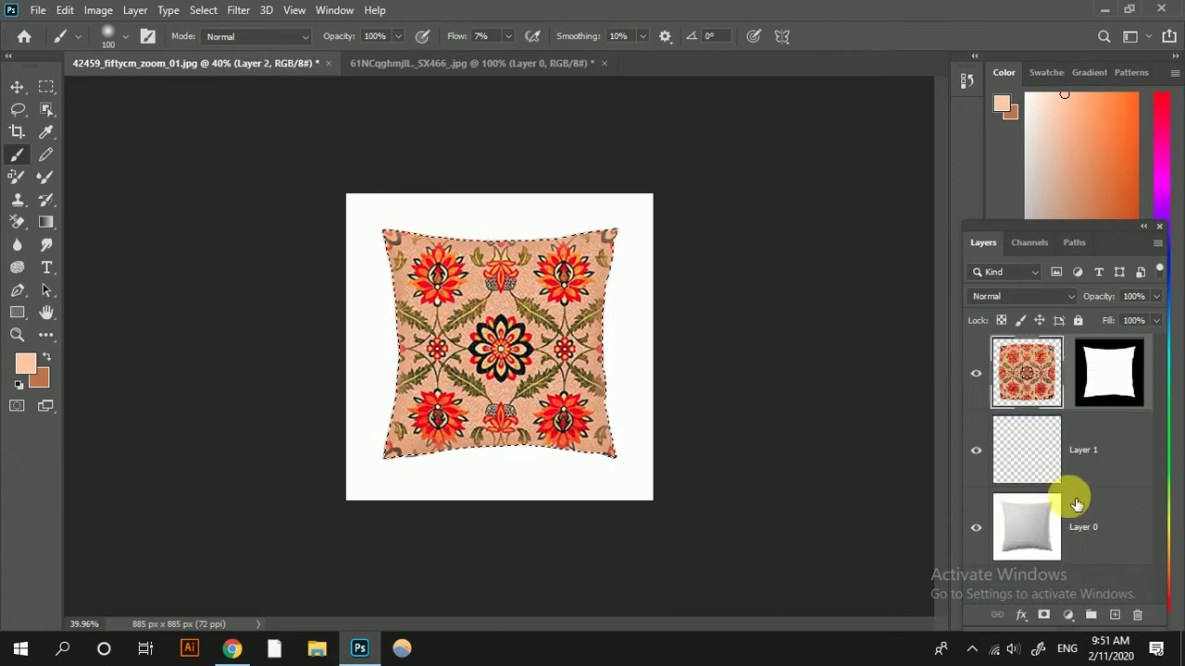
Add a fresh empty layer and put it into a new group.
left_click(1116, 615)
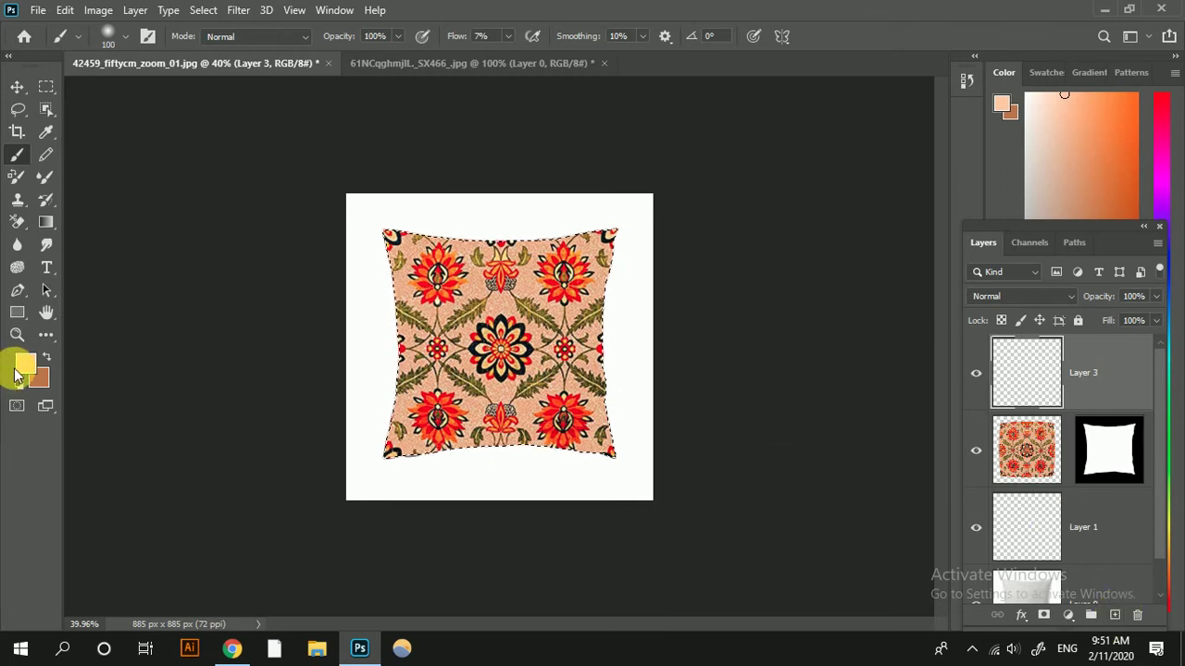
key("ctrl+g")
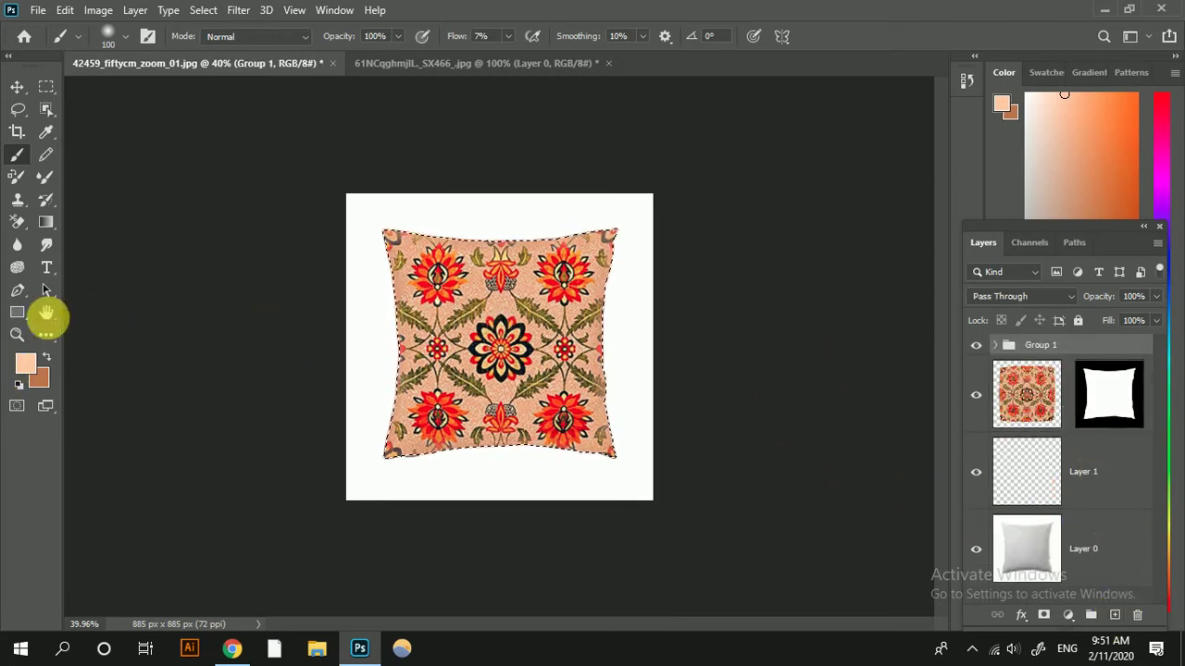
left_click(46, 336)
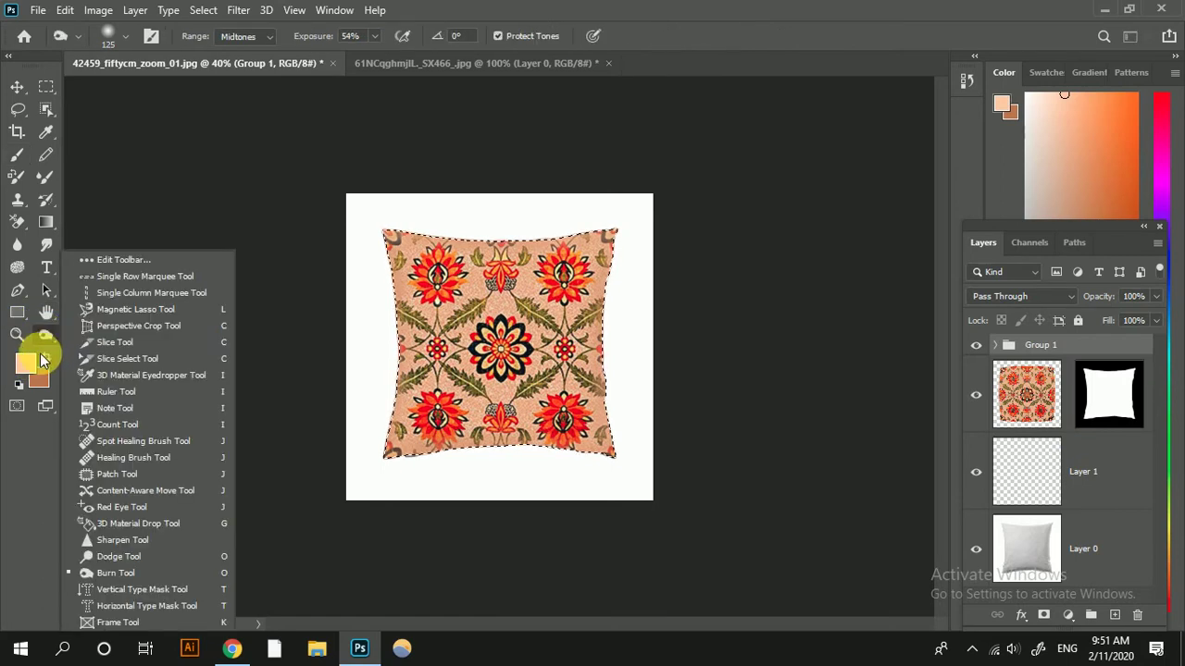
Add a new top layer and burn the pillow's left, bottom and right edges at 36% exposure.
left_click(114, 581)
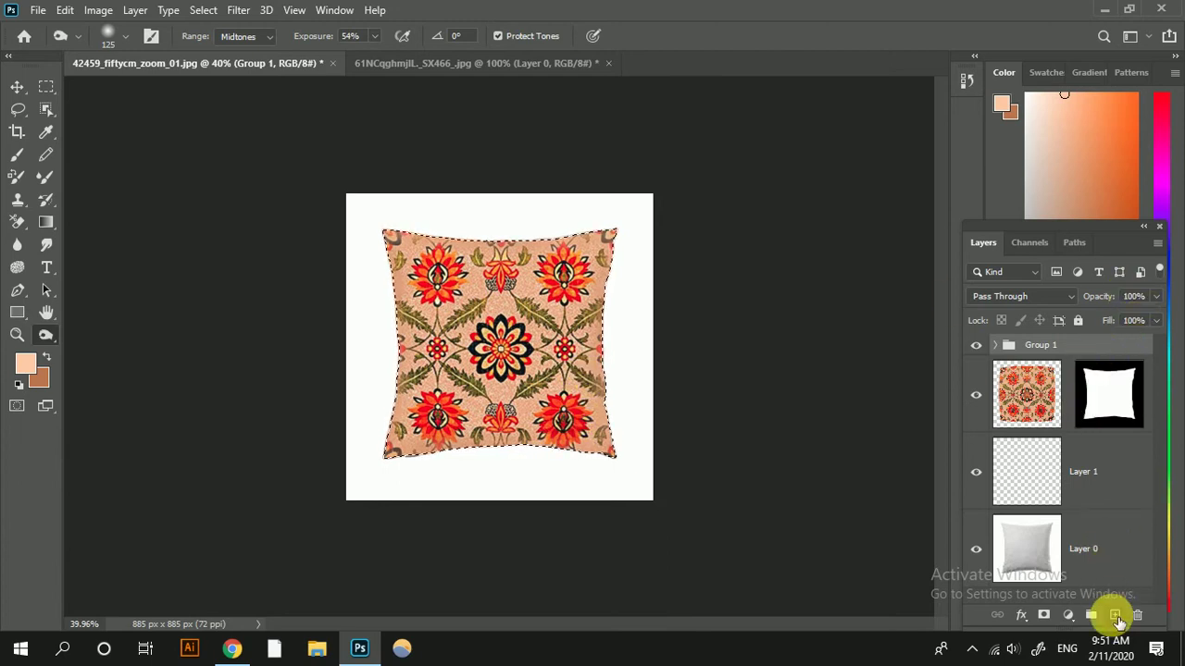
left_click(1114, 614)
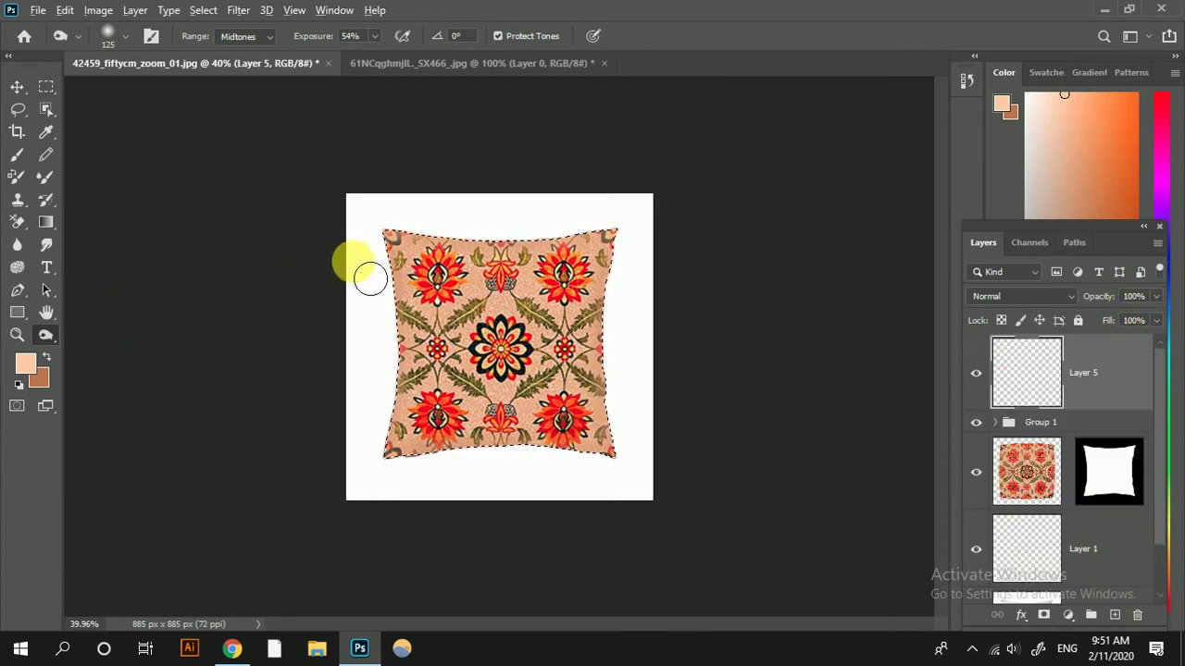
key("ctrl+0")
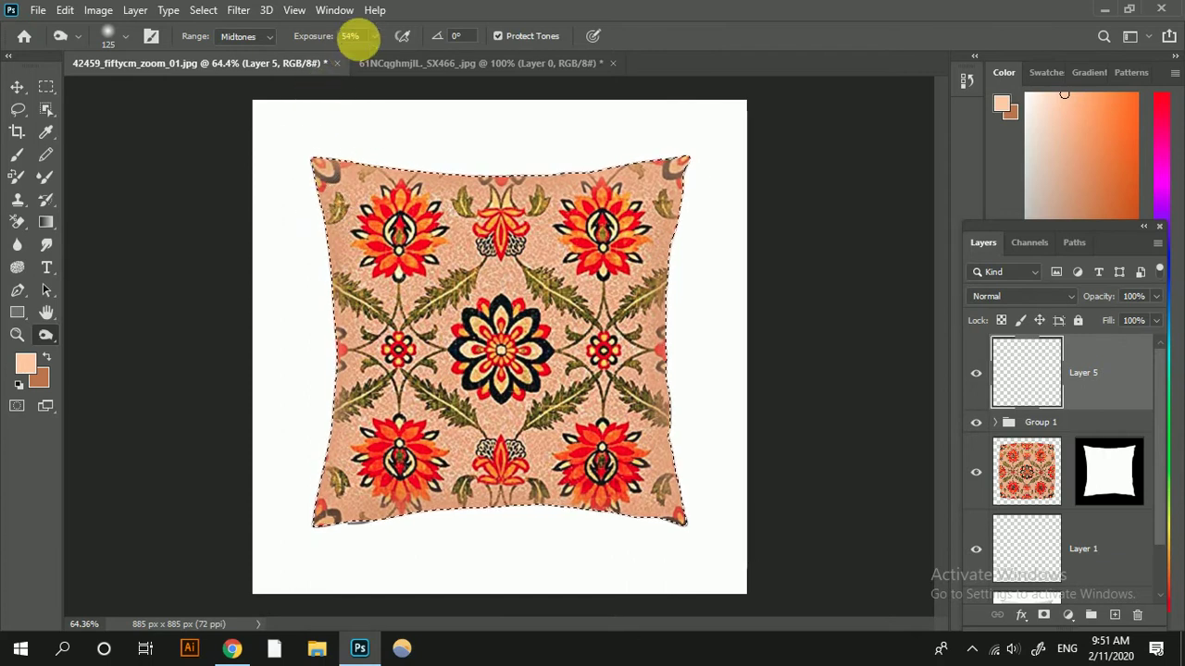
left_click_drag(332, 42, 316, 38)
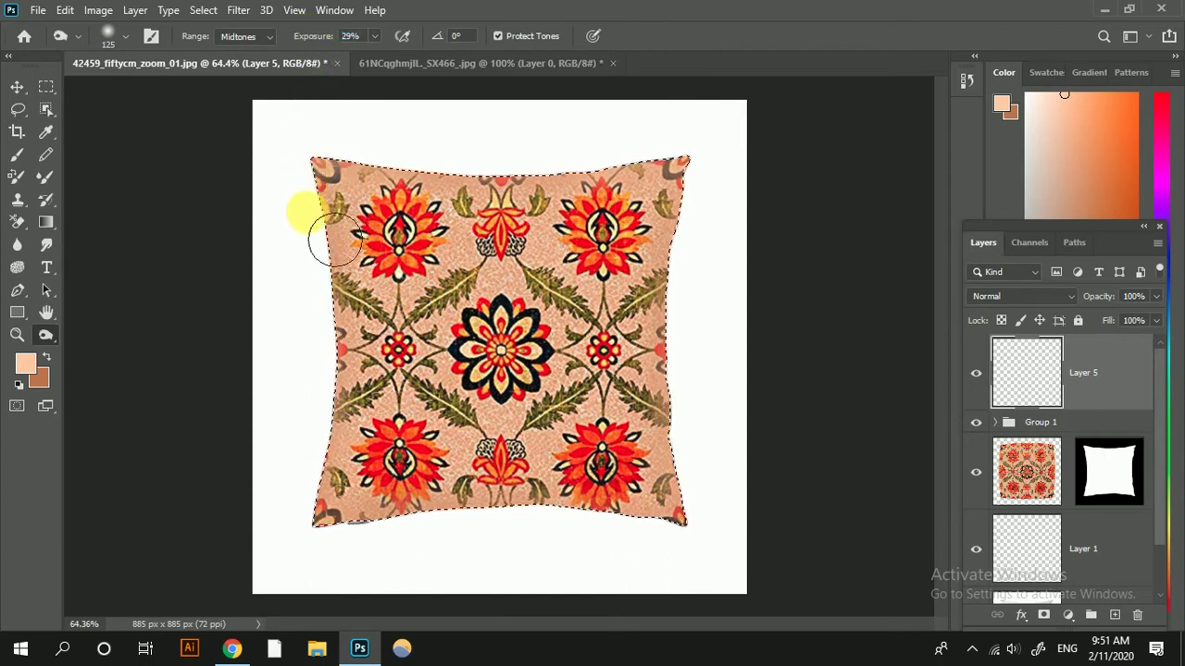
left_click_drag(334, 242, 331, 231)
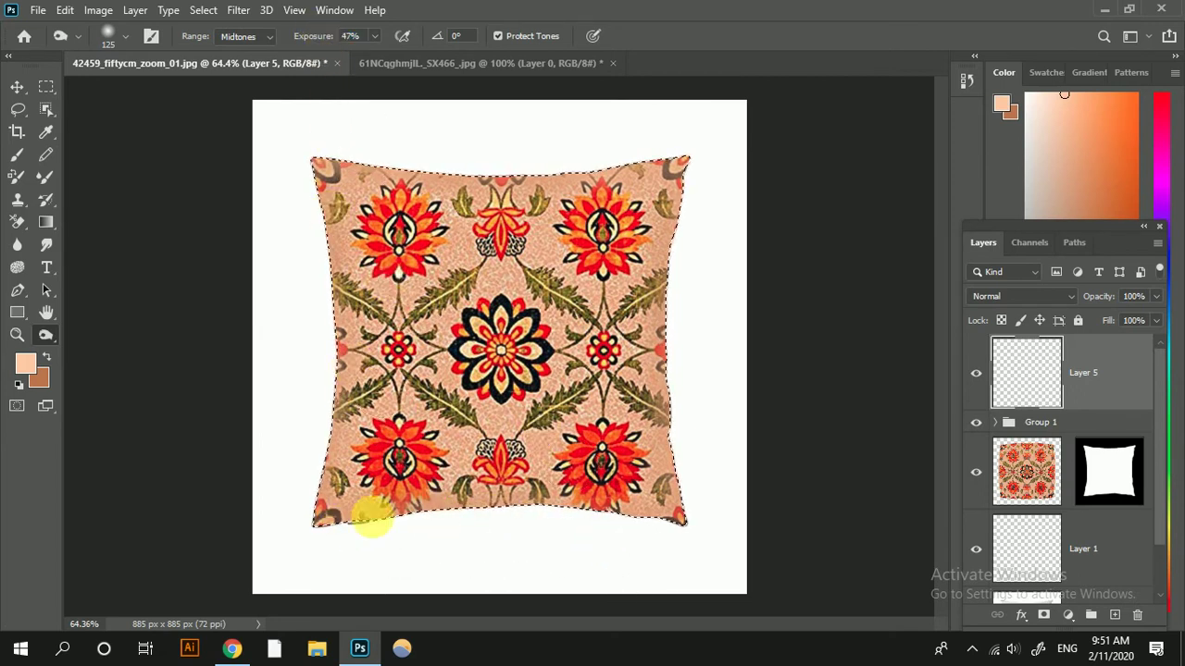
left_click_drag(614, 561, 706, 553)
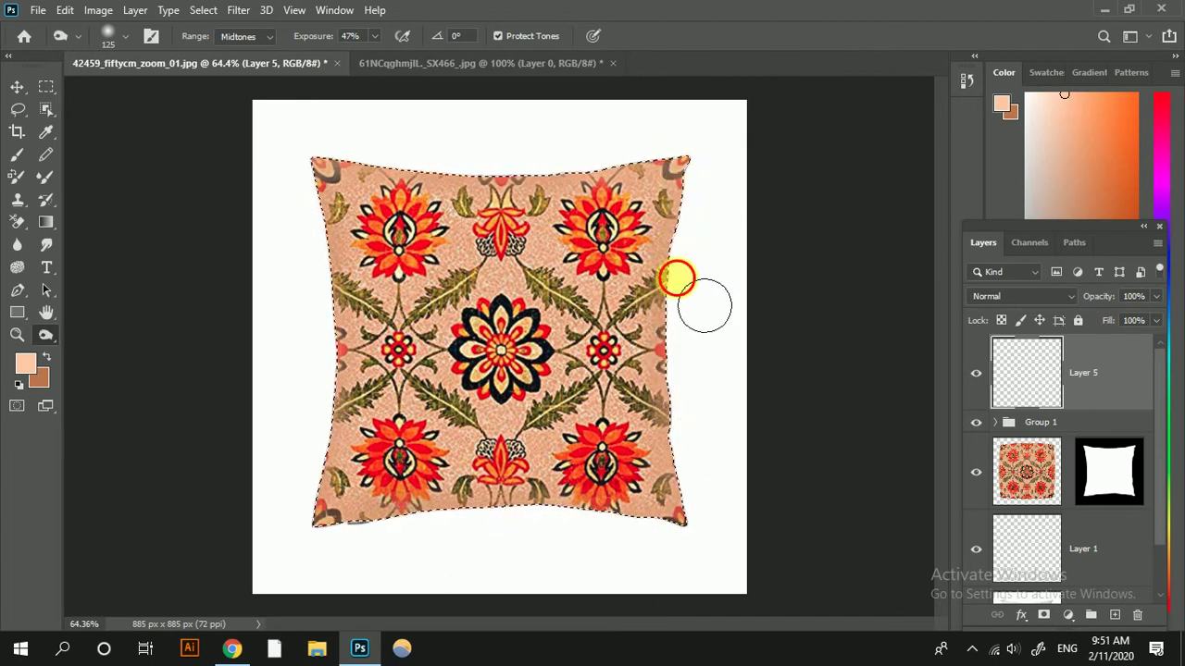
left_click_drag(704, 305, 662, 163)
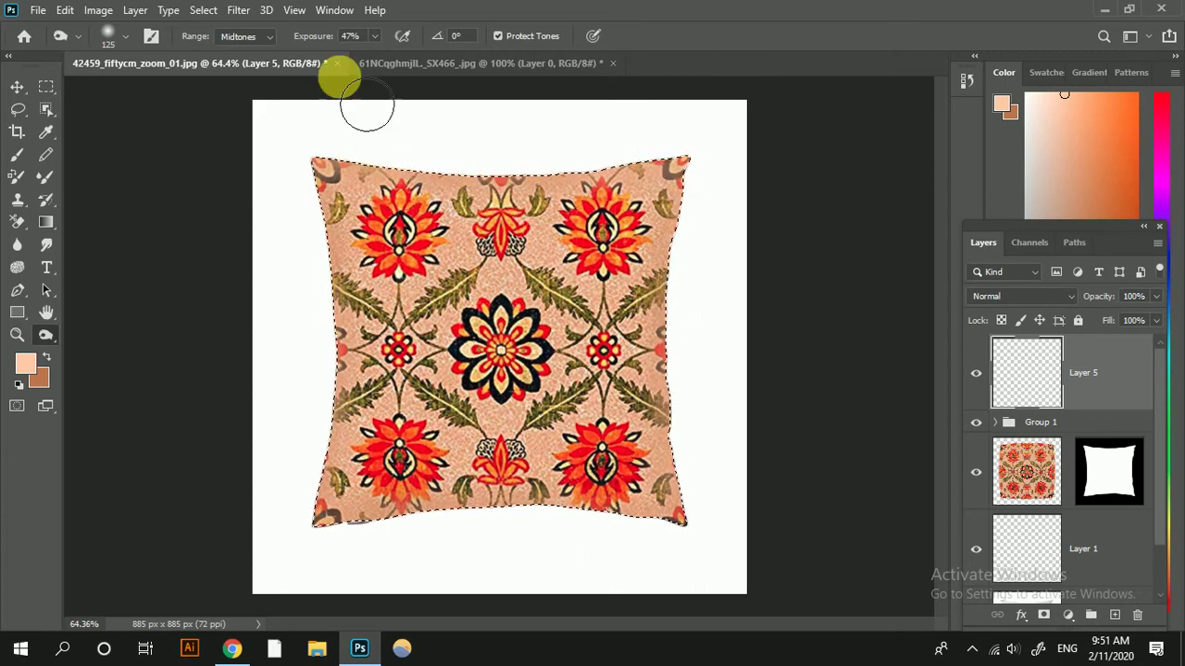
Raise burn exposure to 78% and darken the pillow's top and right edges.
left_click_drag(315, 36, 338, 36)
left_click(398, 174)
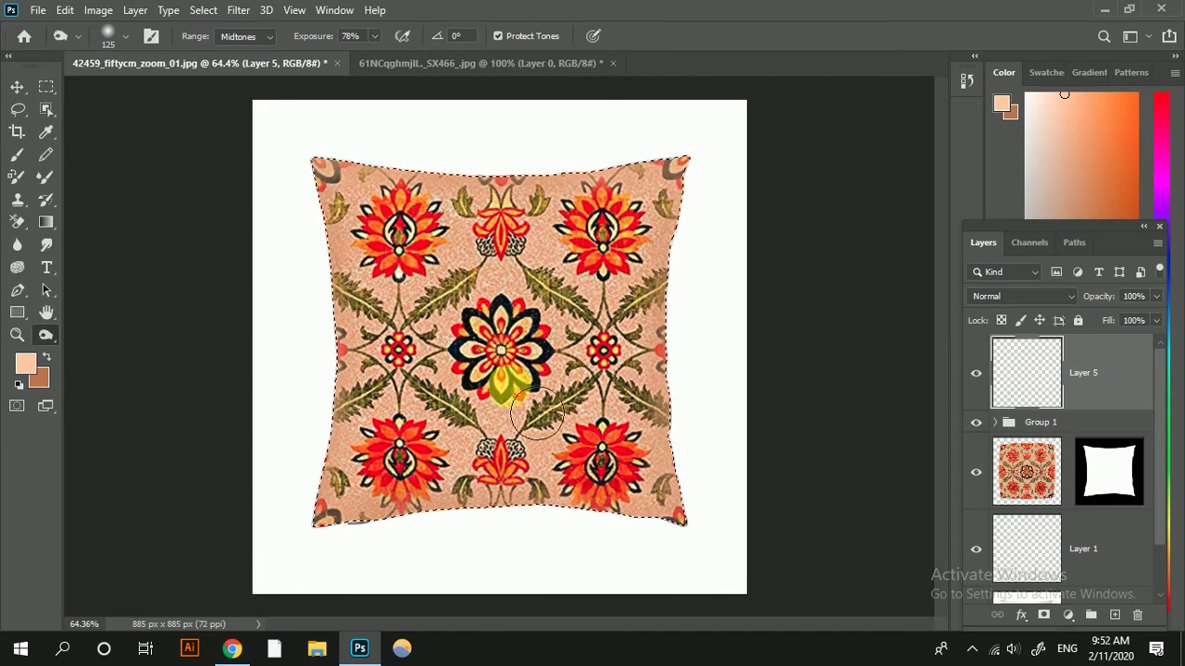
scroll(538, 421, "up", 3)
scroll(538, 421, "up", 1)
scroll(555, 407, "up", 1)
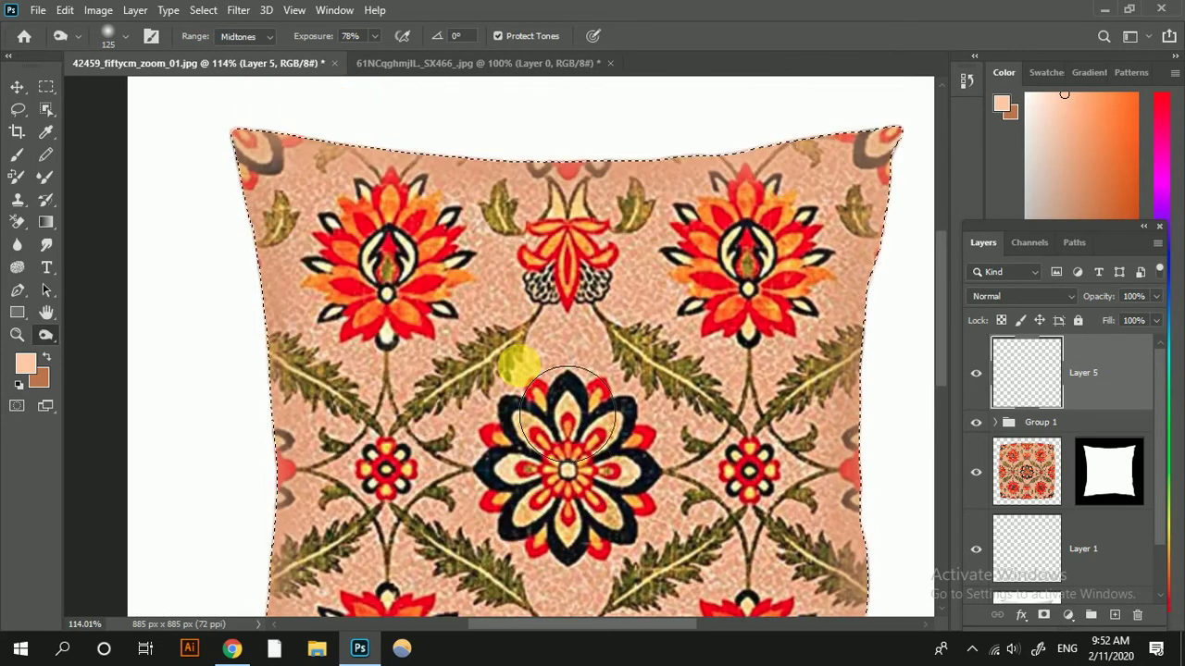
scroll(519, 370, "up", 1)
mouse_move(305, 213)
left_mouse_down()
mouse_move(330, 191)
mouse_move(743, 213)
left_mouse_up()
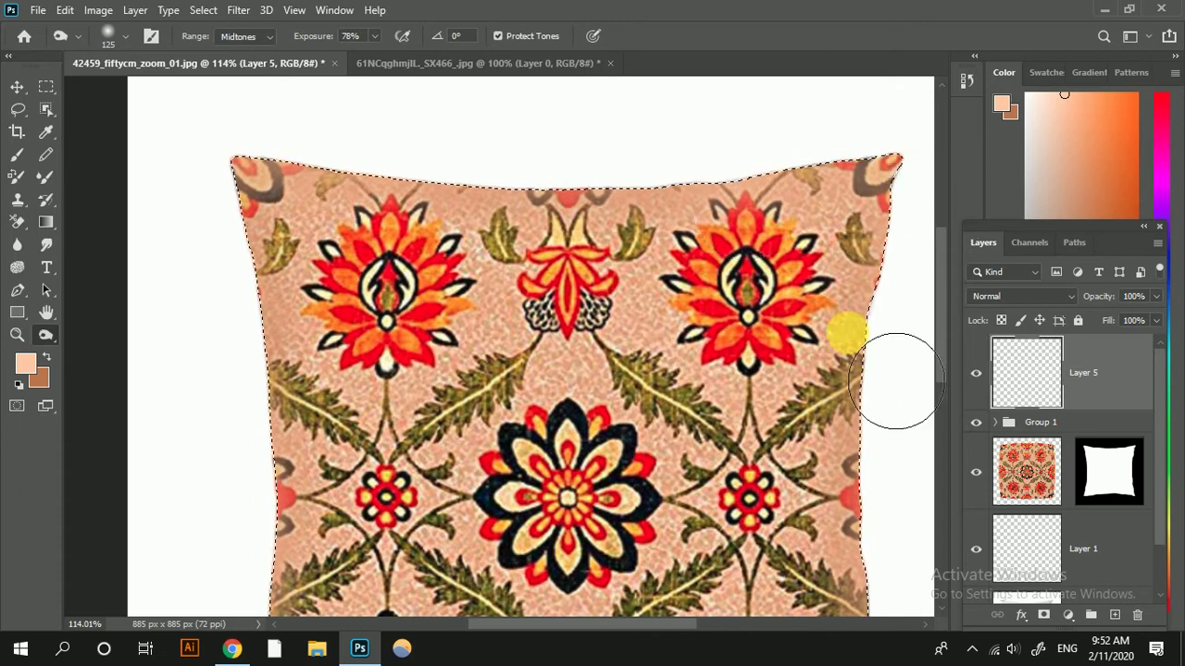
scroll(843, 585, "down", 3)
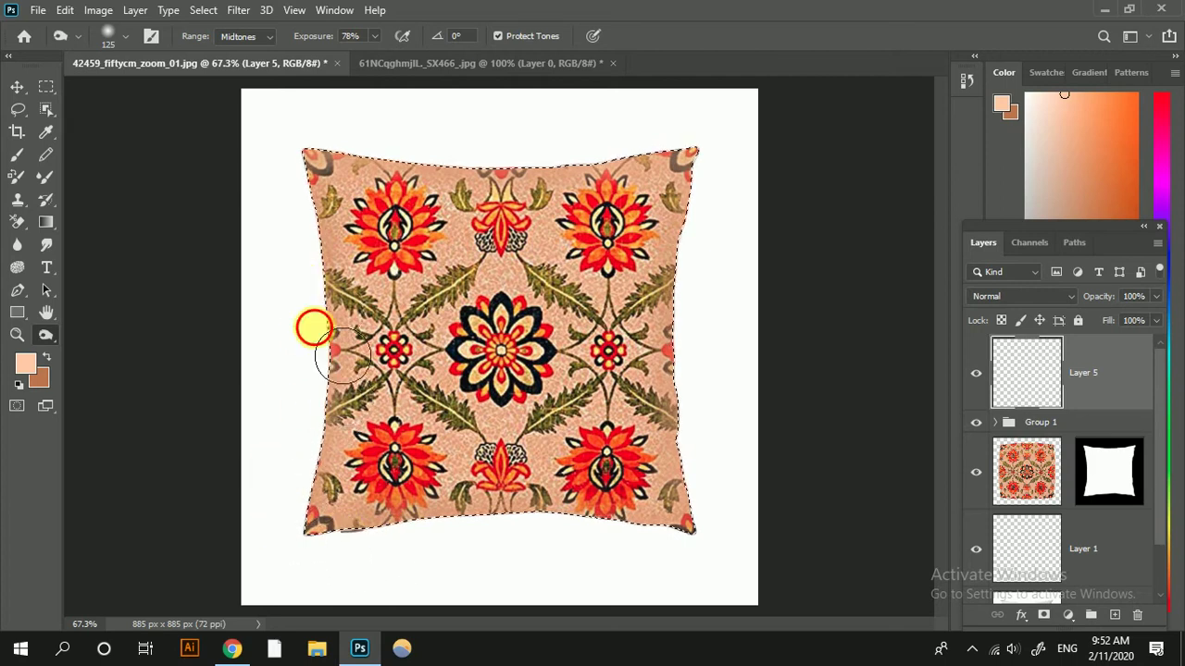
left_click_drag(305, 144, 690, 157)
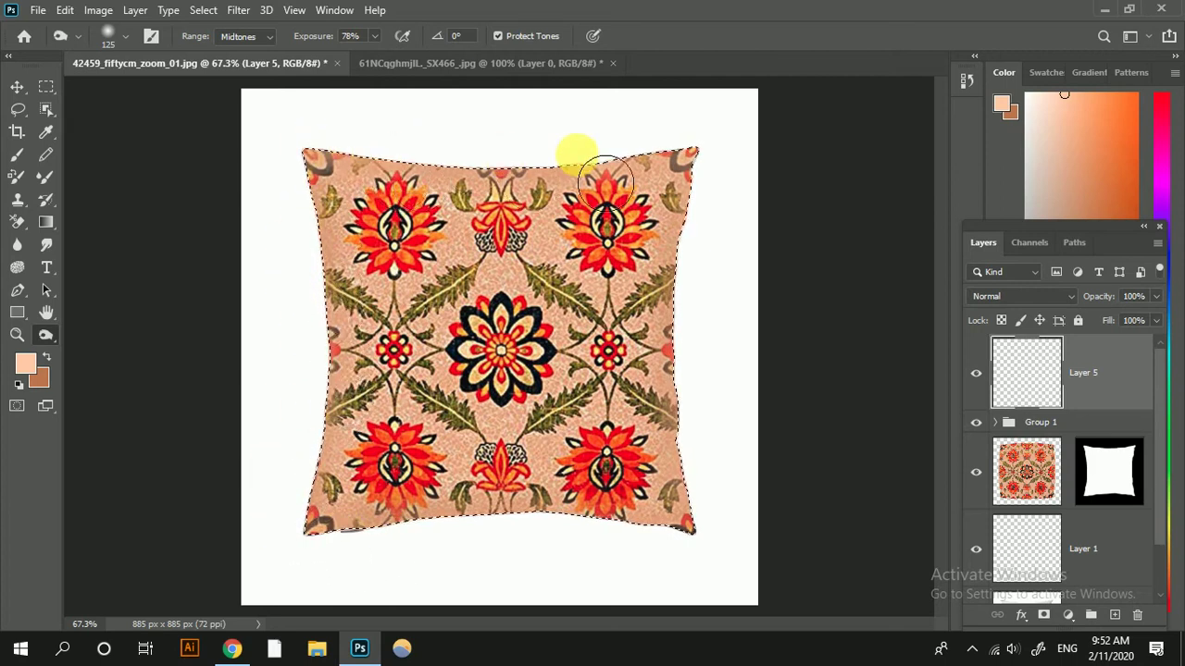
scroll(703, 388, "down", 3)
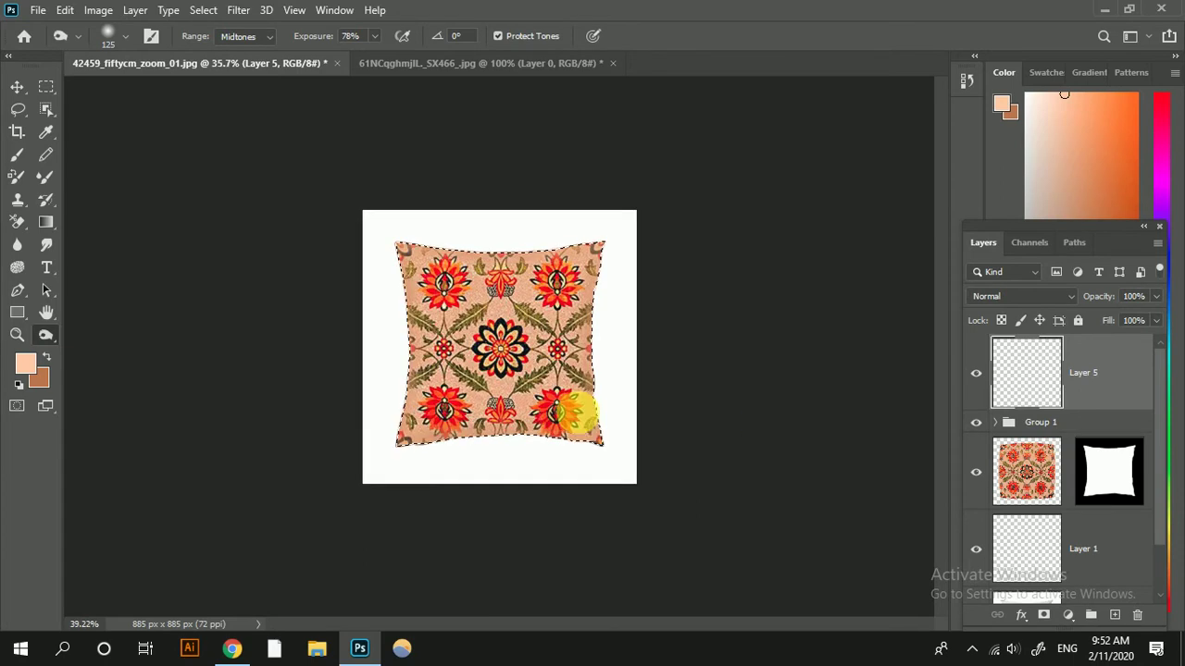
scroll(568, 410, "up", 2)
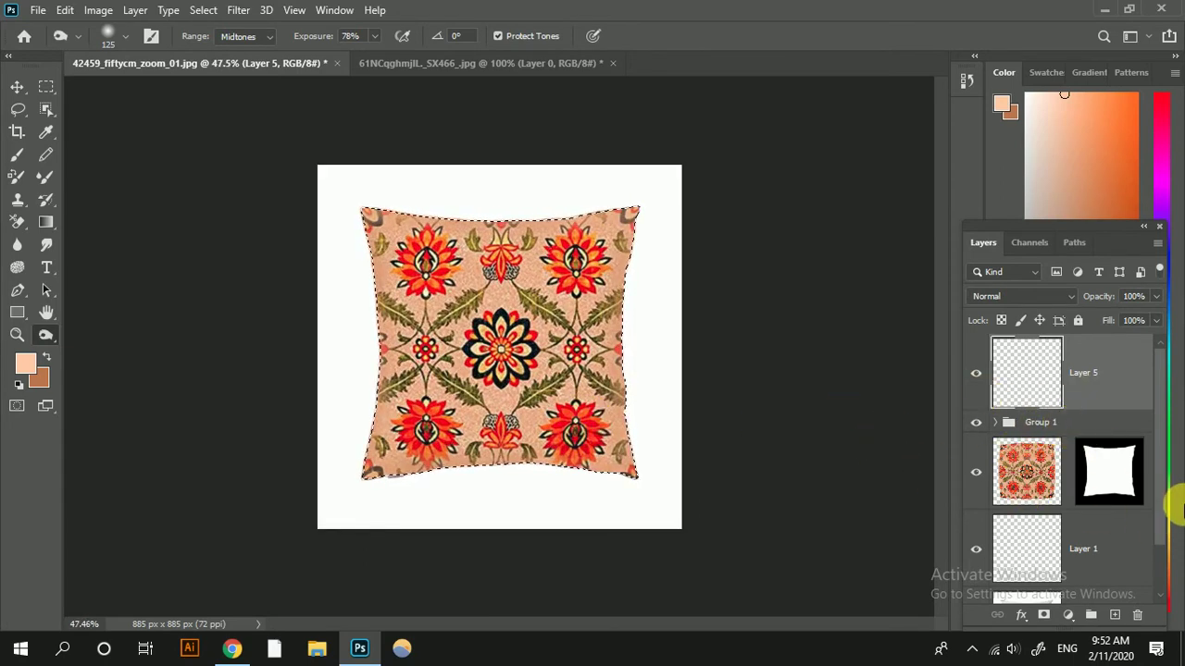
Stamp all visible layers into Layer 5, compare with the original grey pillow, then deselect.
key("ctrl+shift+alt+e")
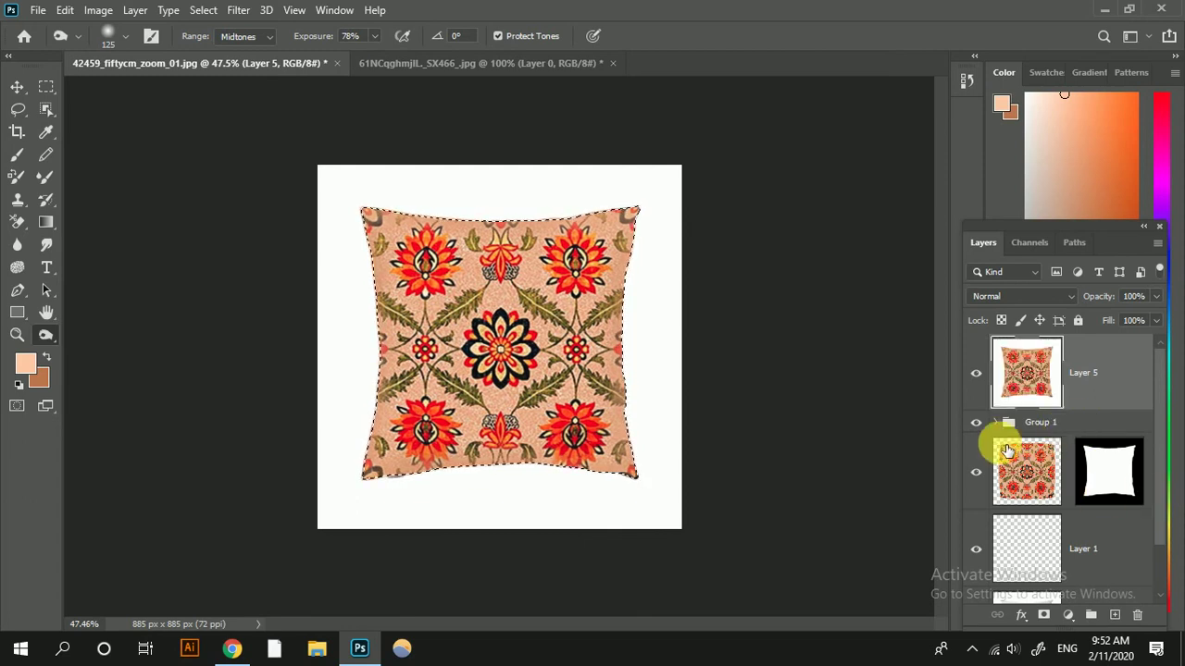
scroll(1038, 495, "down", 2)
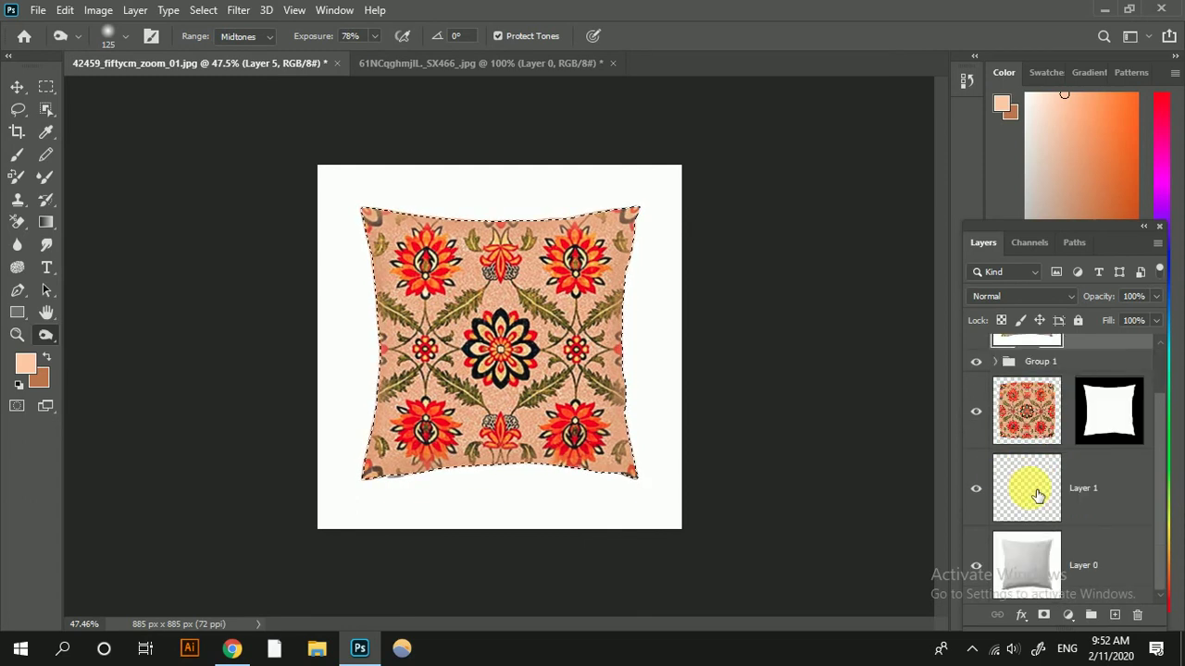
left_click(976, 566, "alt")
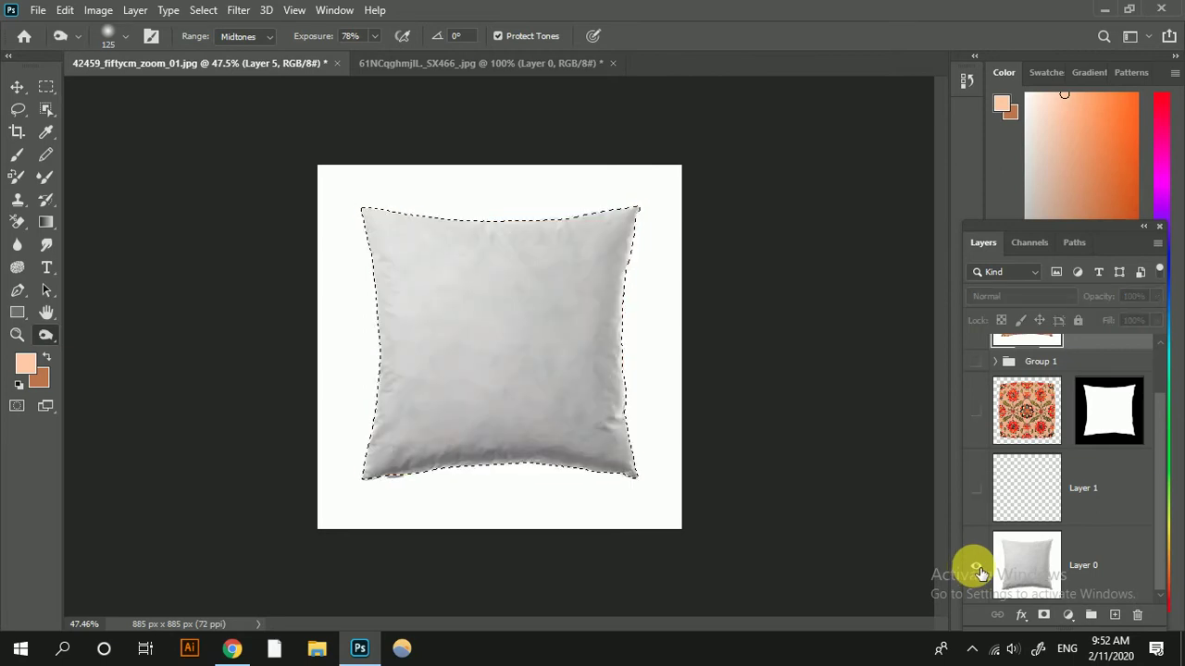
left_click(975, 566, "alt")
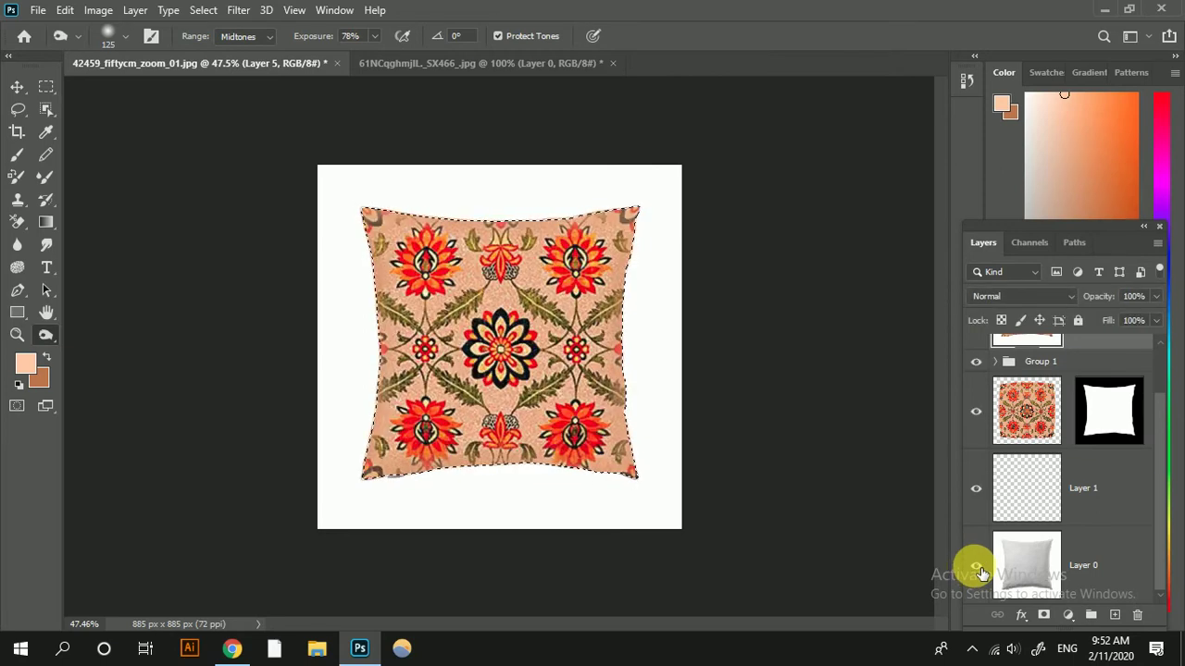
scroll(490, 504, "up", 3)
scroll(504, 500, "up", 2)
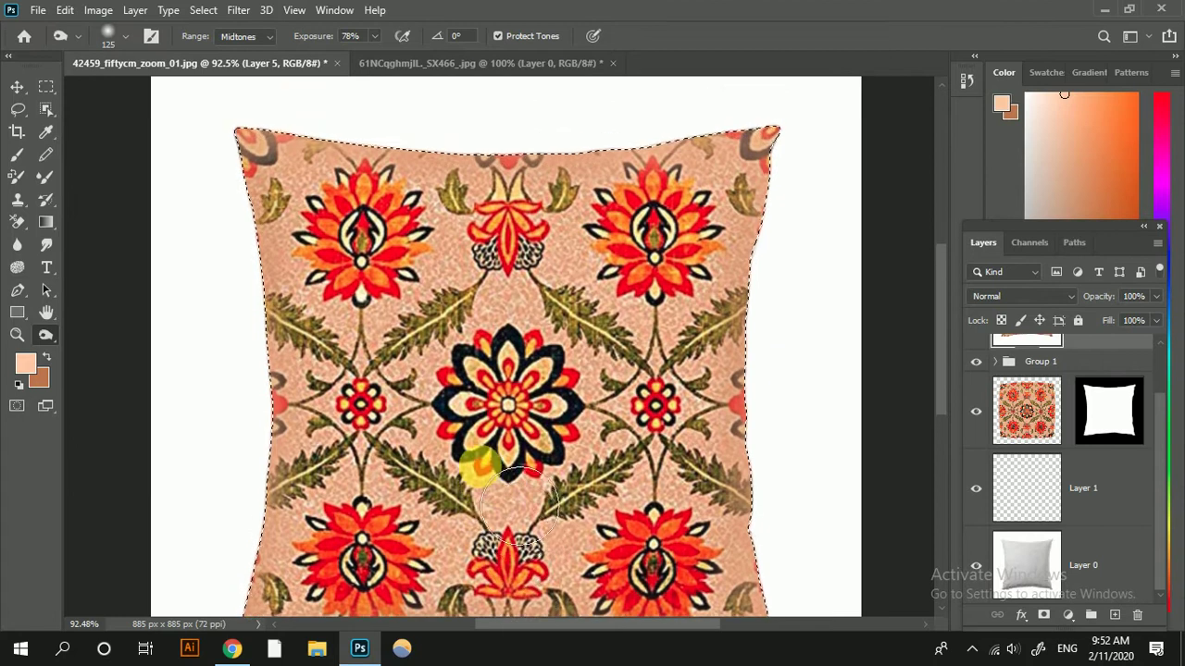
scroll(477, 452, "down", 2)
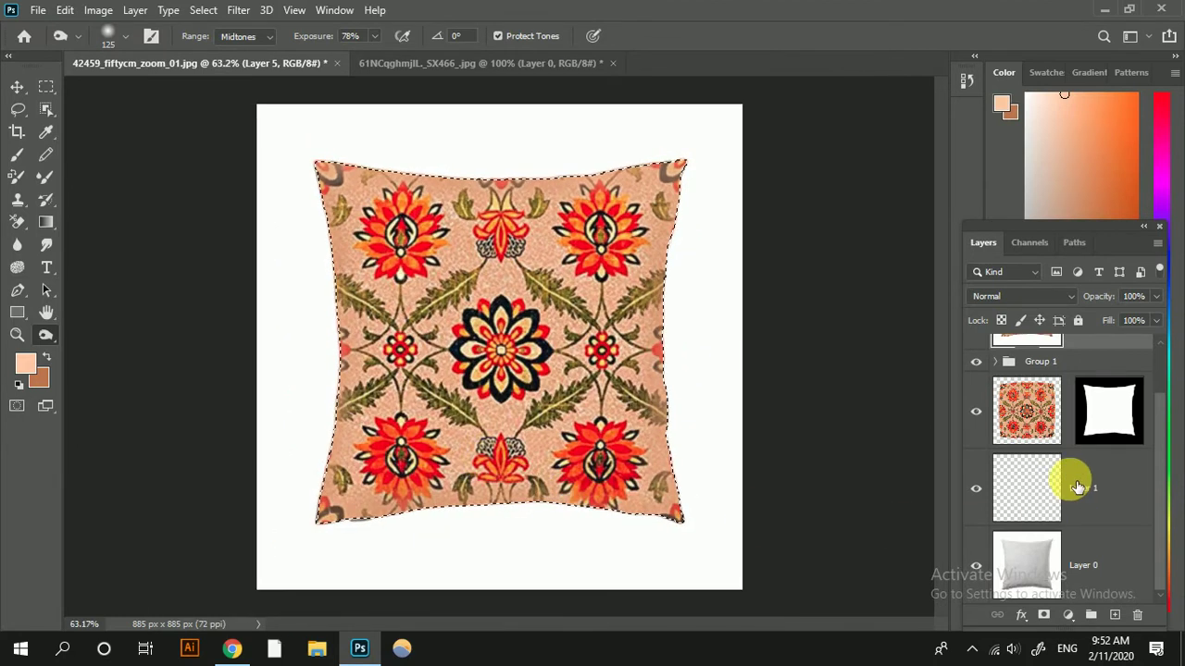
scroll(1055, 472, "up", 1)
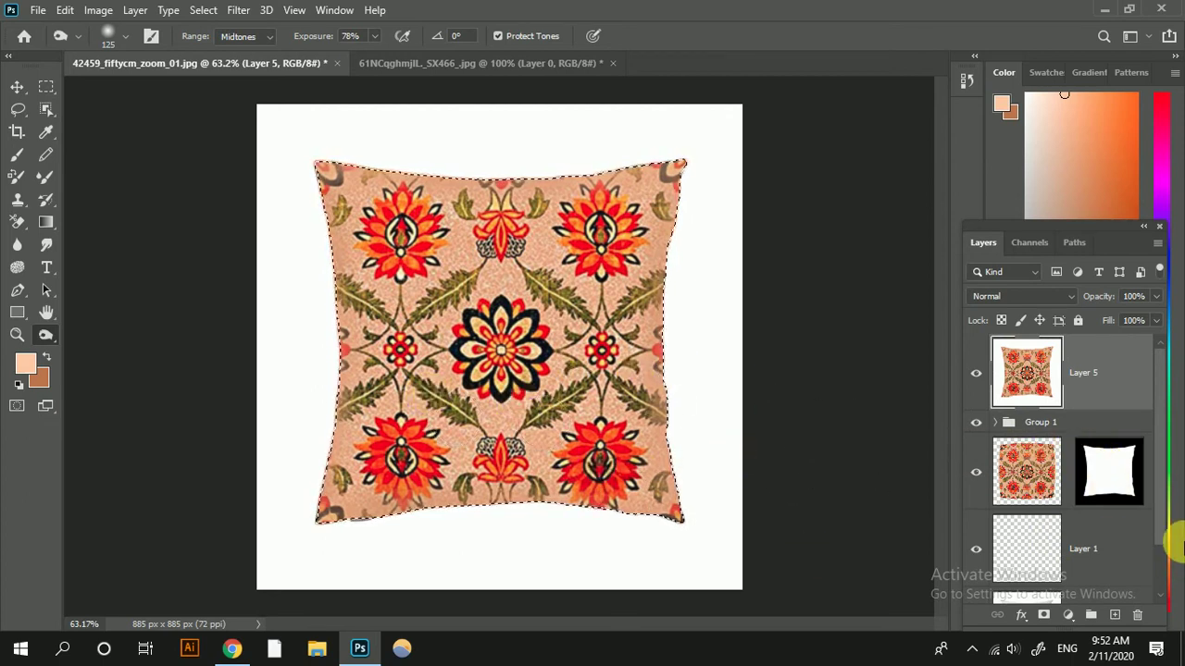
key("ctrl+d")
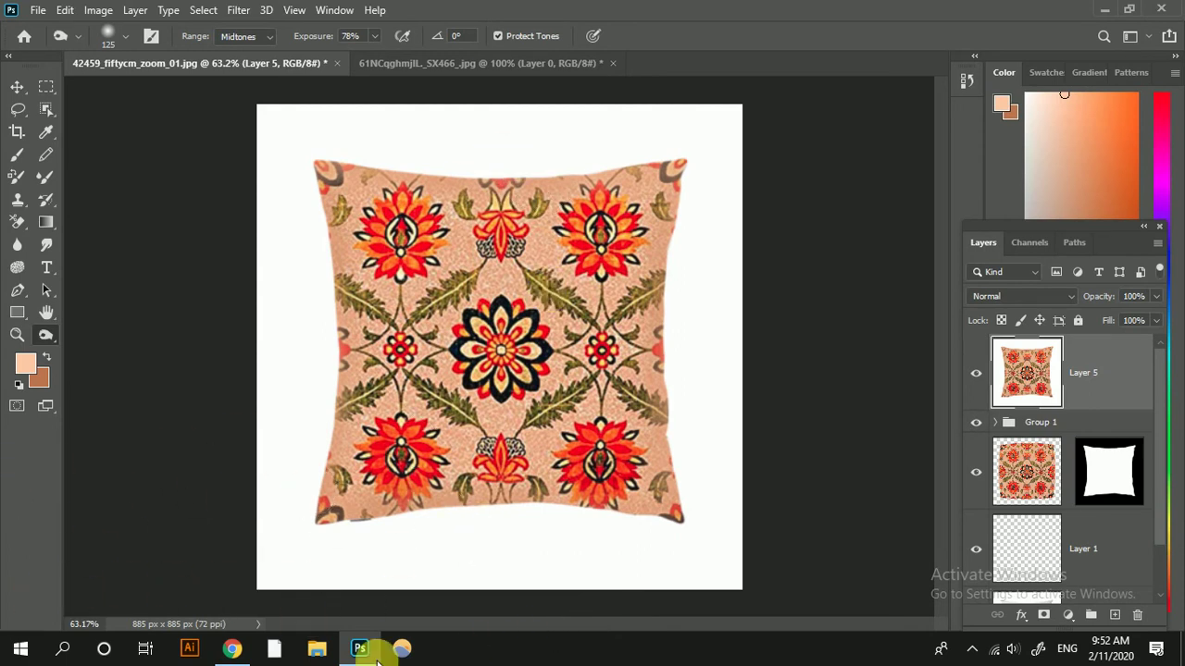
Find and open the living-room photo with the red rug in the 'calin on floor' results.
left_click(231, 648)
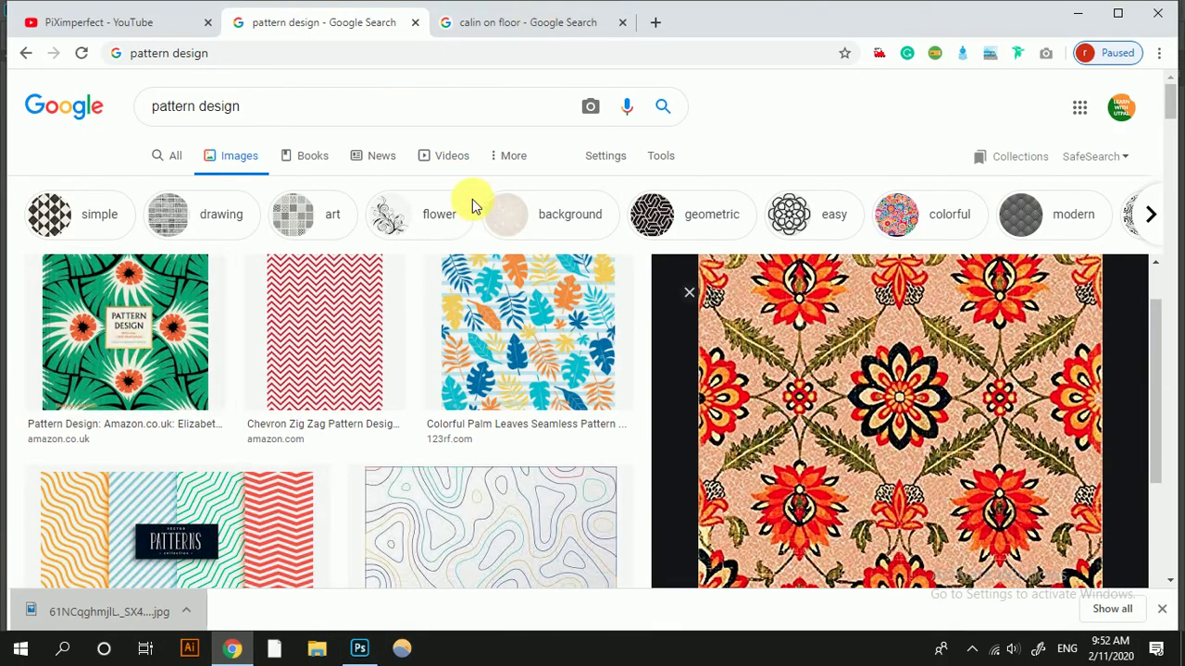
left_click(526, 25)
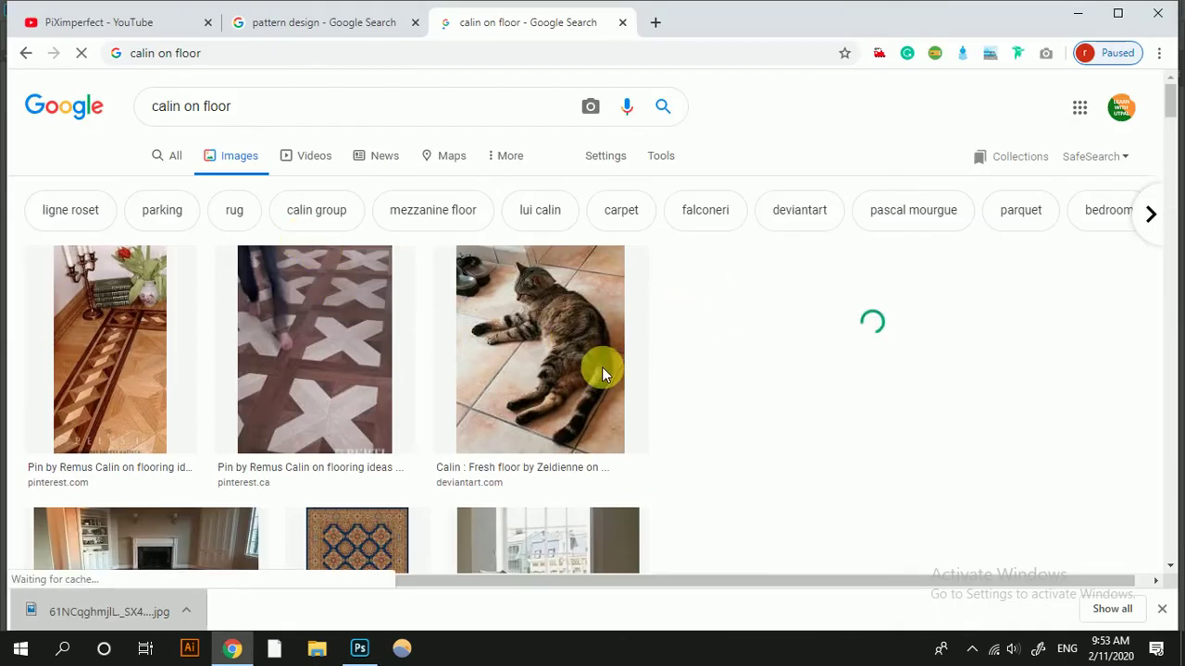
scroll(602, 370, "down", 3)
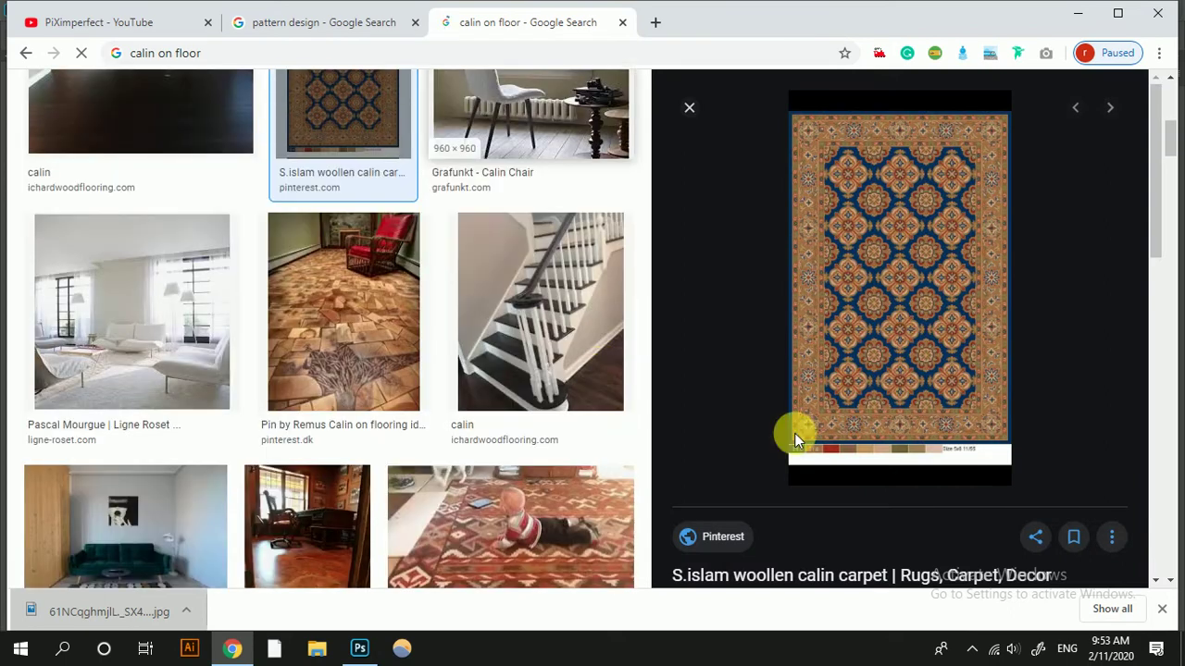
scroll(838, 457, "down", 3)
scroll(842, 457, "down", 5)
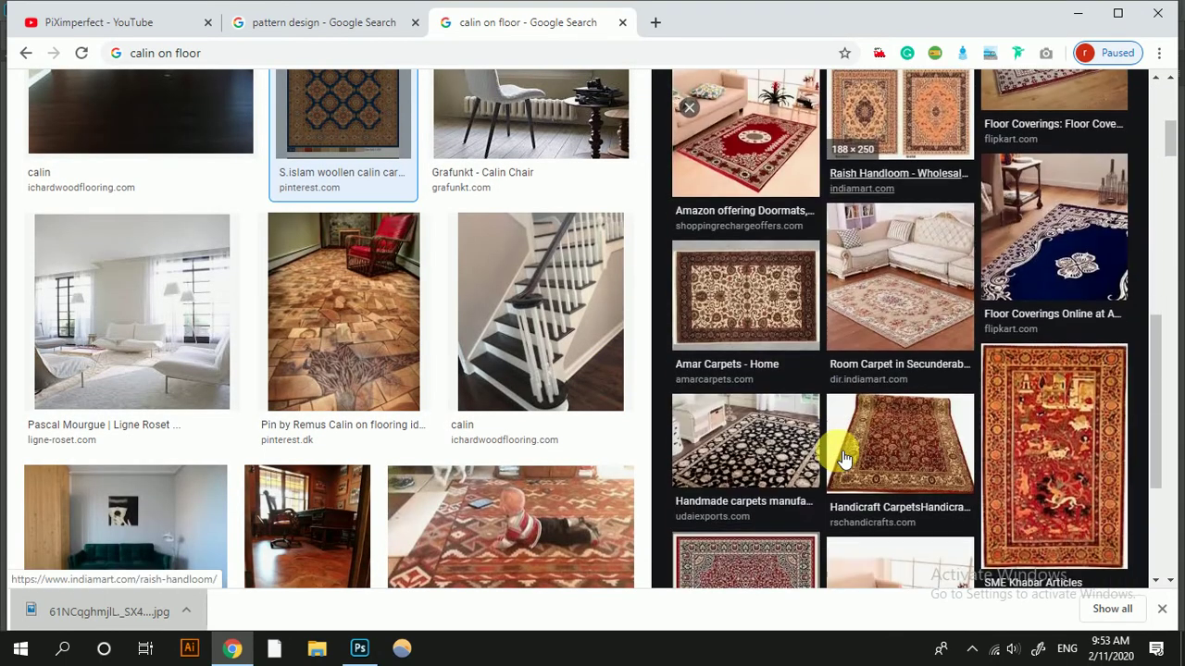
scroll(842, 457, "up", 2)
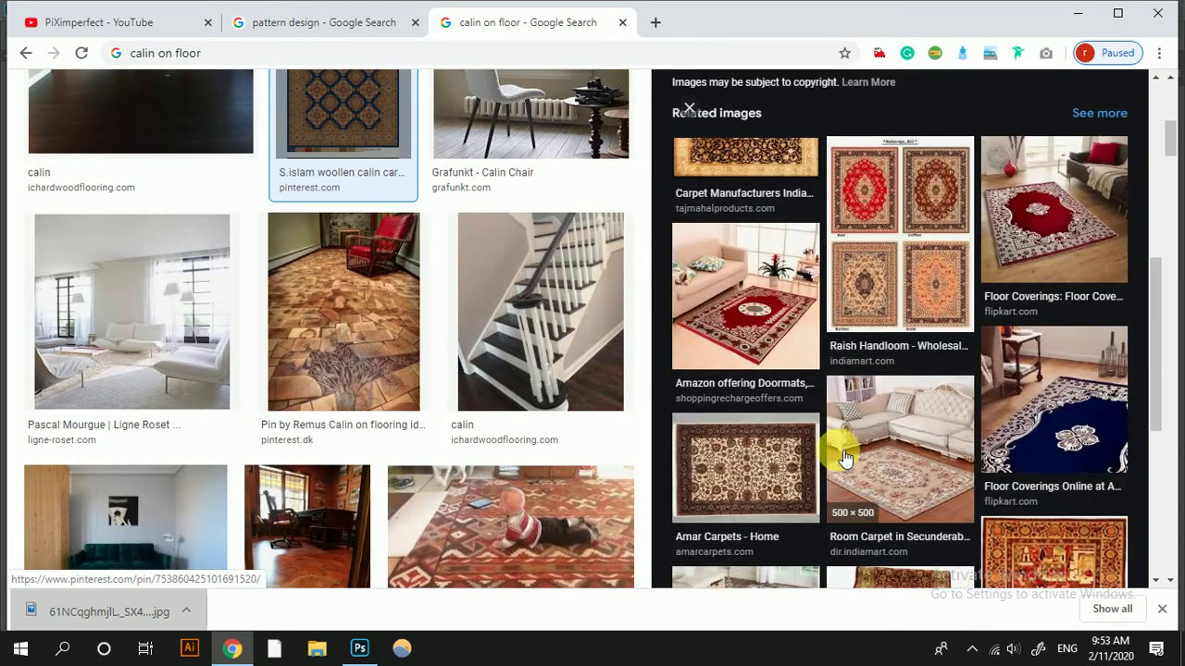
left_click(754, 328)
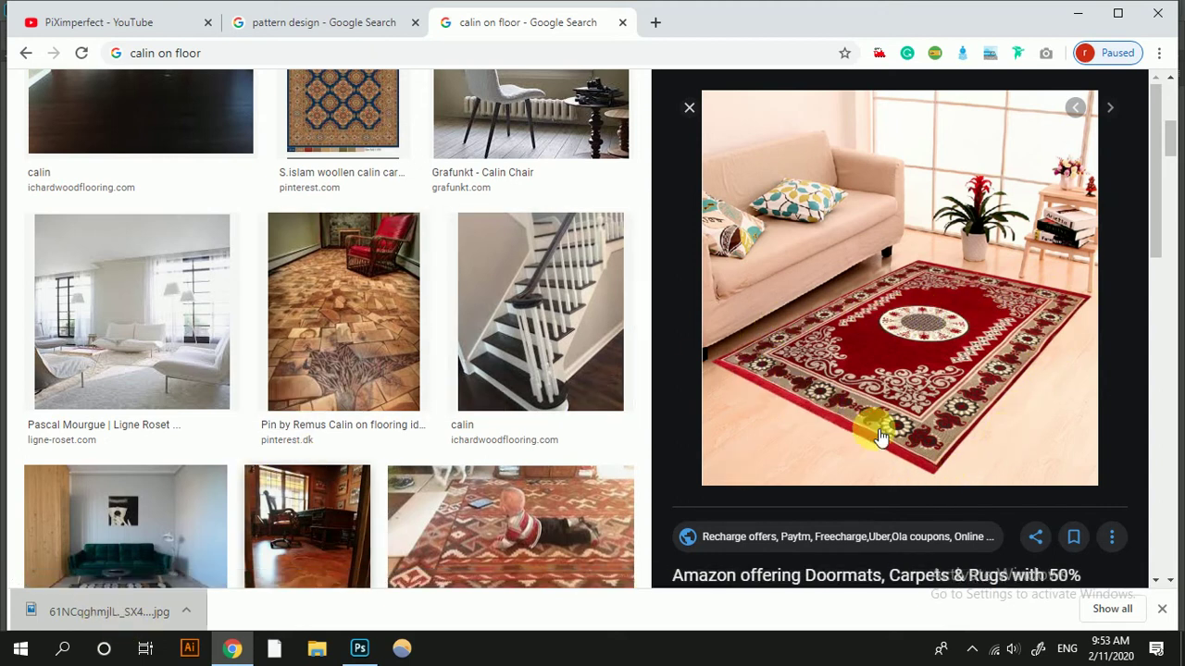
Save the rug image as doormats-carpets-rugs and drag the download into Photoshop.
right_click(933, 188)
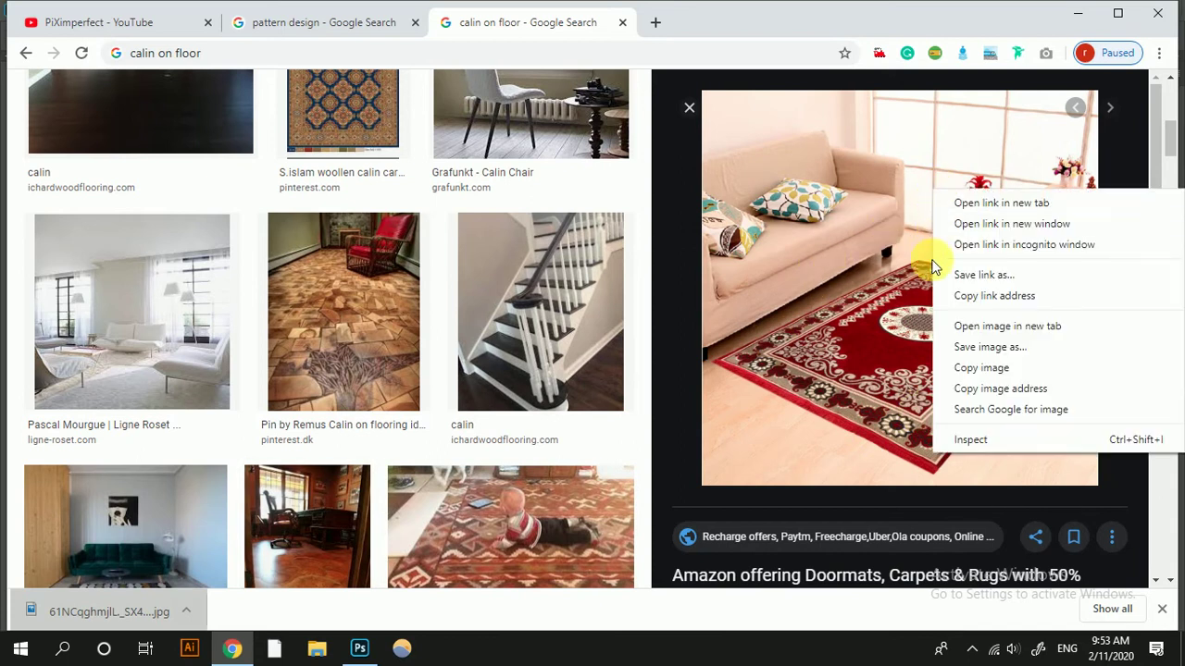
left_click(977, 350)
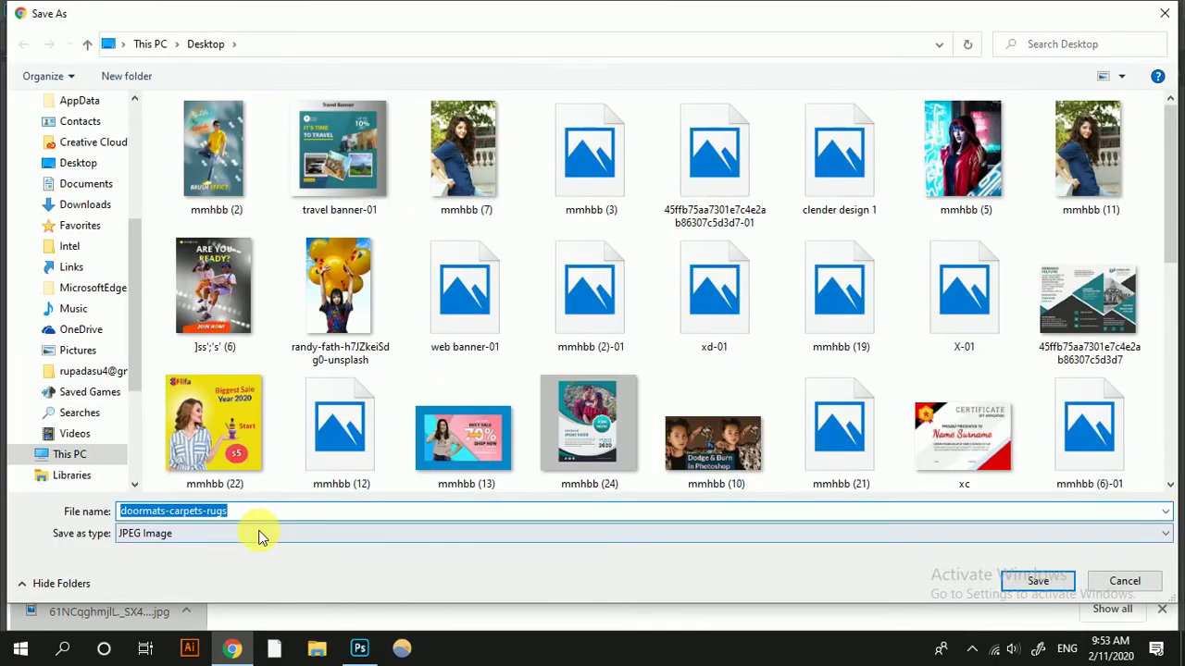
left_click(1035, 579)
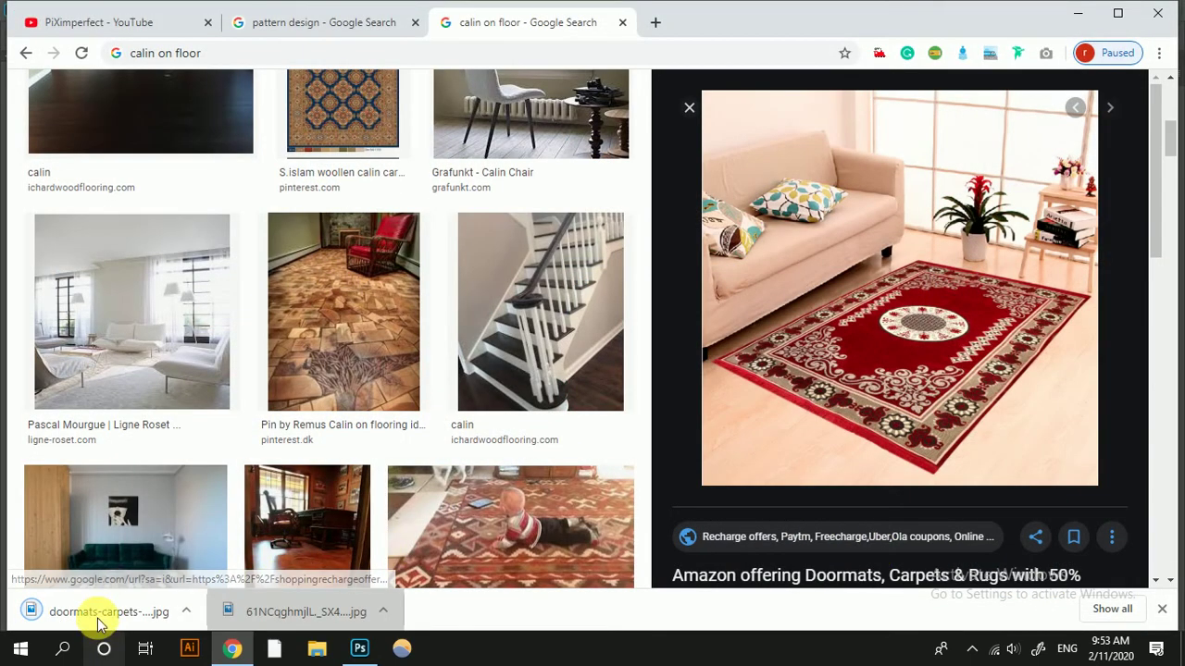
mouse_move(93, 611)
left_mouse_down()
mouse_move(366, 648)
mouse_move(705, 60)
left_mouse_up()
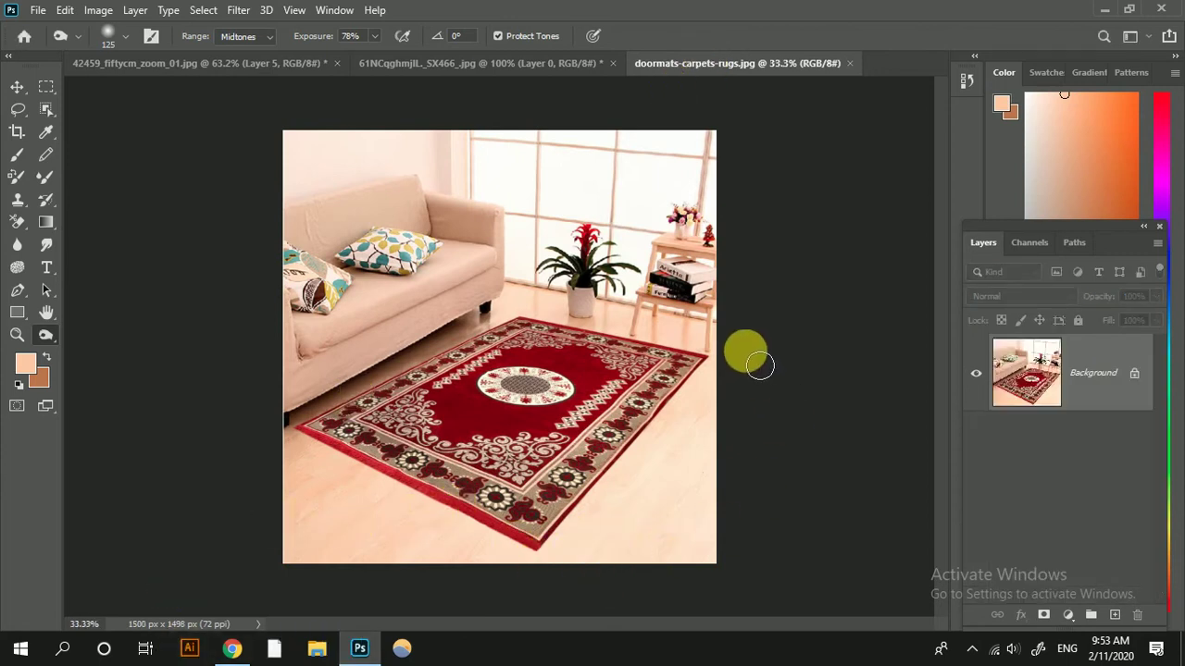
Unlock the rug photo's background as Layer 0, glance at the floral pattern, and return.
left_click(1137, 374)
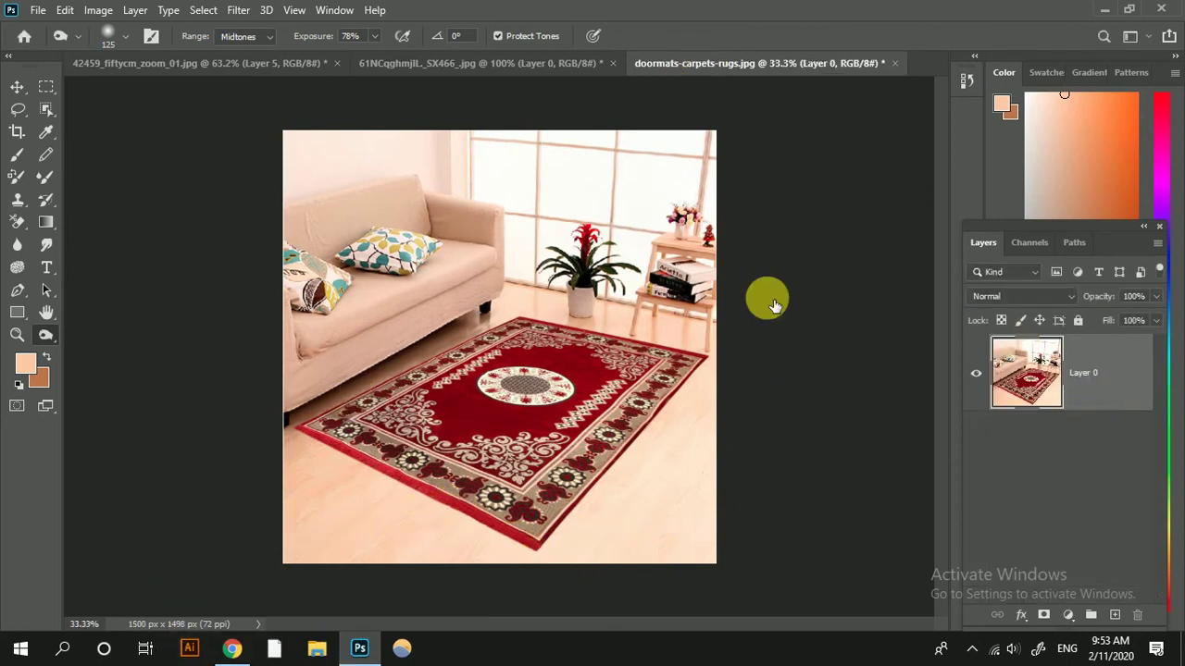
left_click(436, 62)
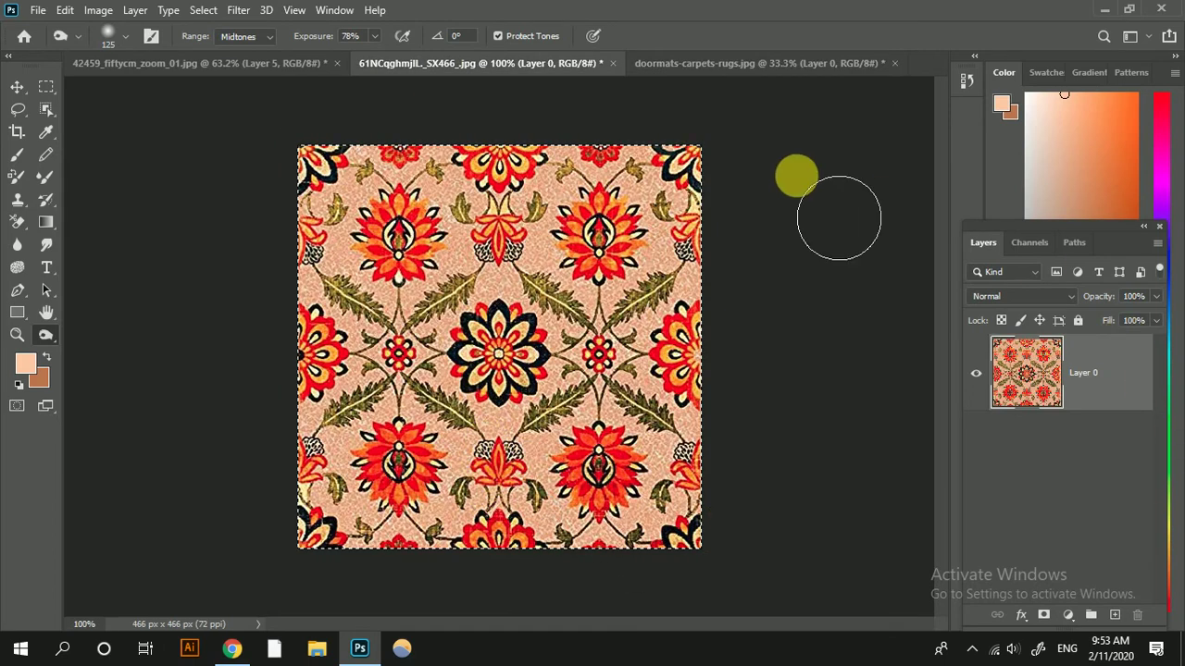
left_click(714, 64)
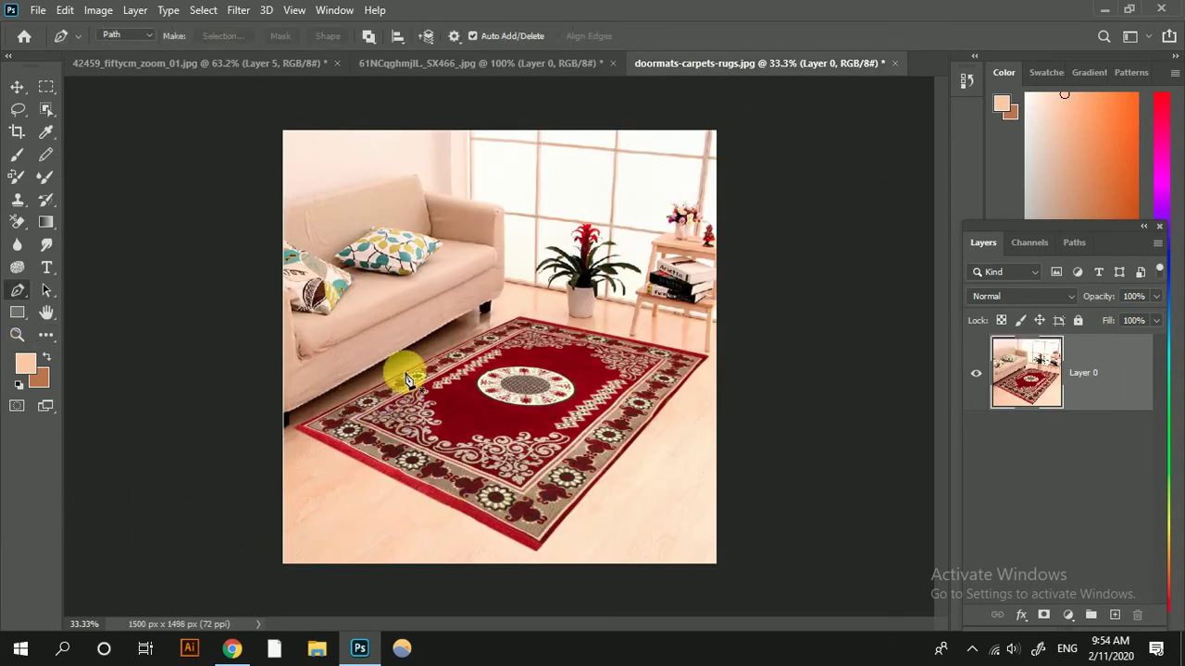
Trace the red rug's outline with Pen points starting at its top and left corners.
scroll(407, 370, "up", 2)
scroll(444, 344, "up", 2)
scroll(616, 334, "up", 1)
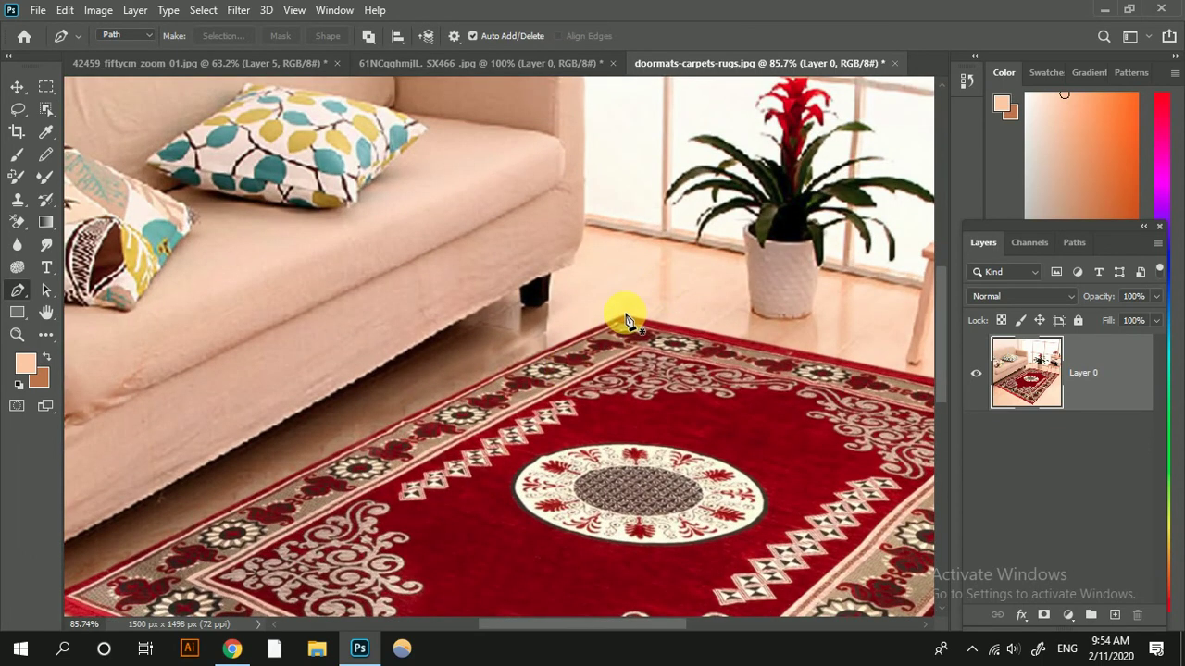
left_click(624, 322)
scroll(722, 391, "down", 1)
scroll(740, 394, "down", 1)
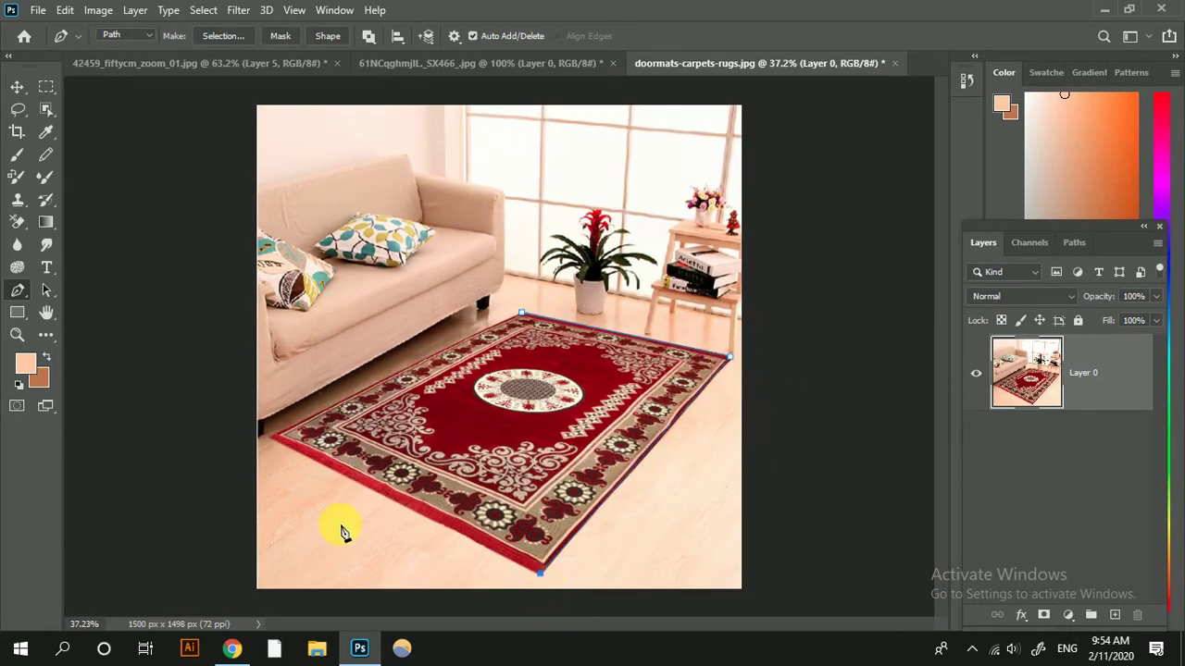
left_click(270, 438)
scroll(432, 389, "up", 2)
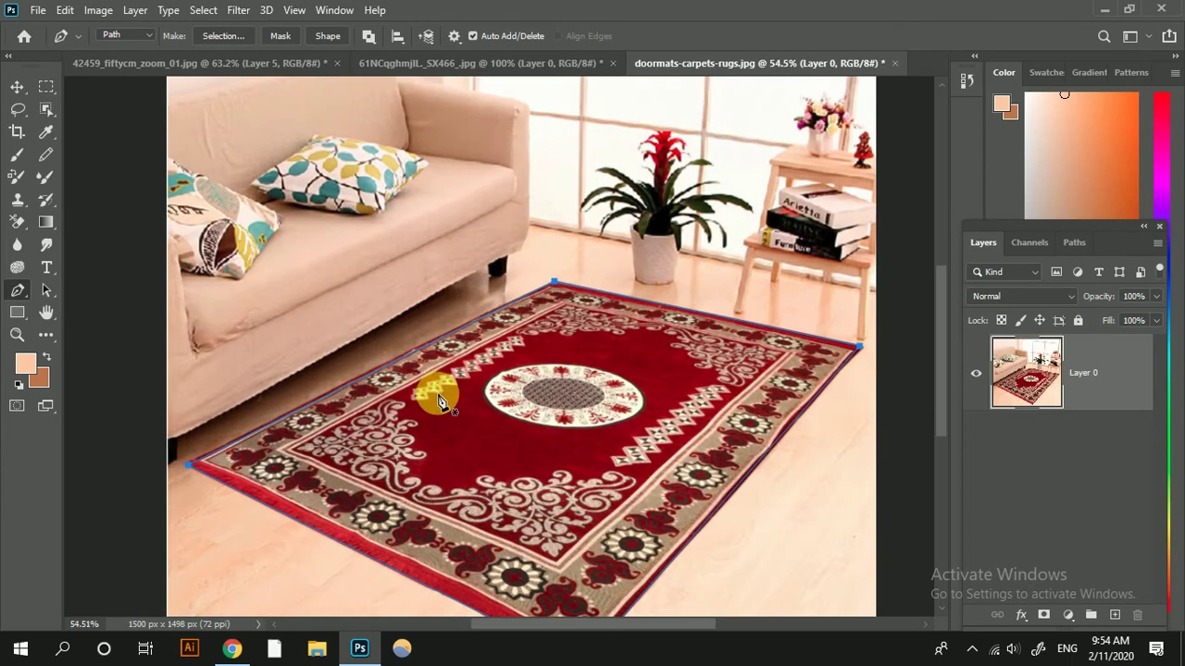
scroll(425, 389, "up", 3)
scroll(287, 394, "down", 2)
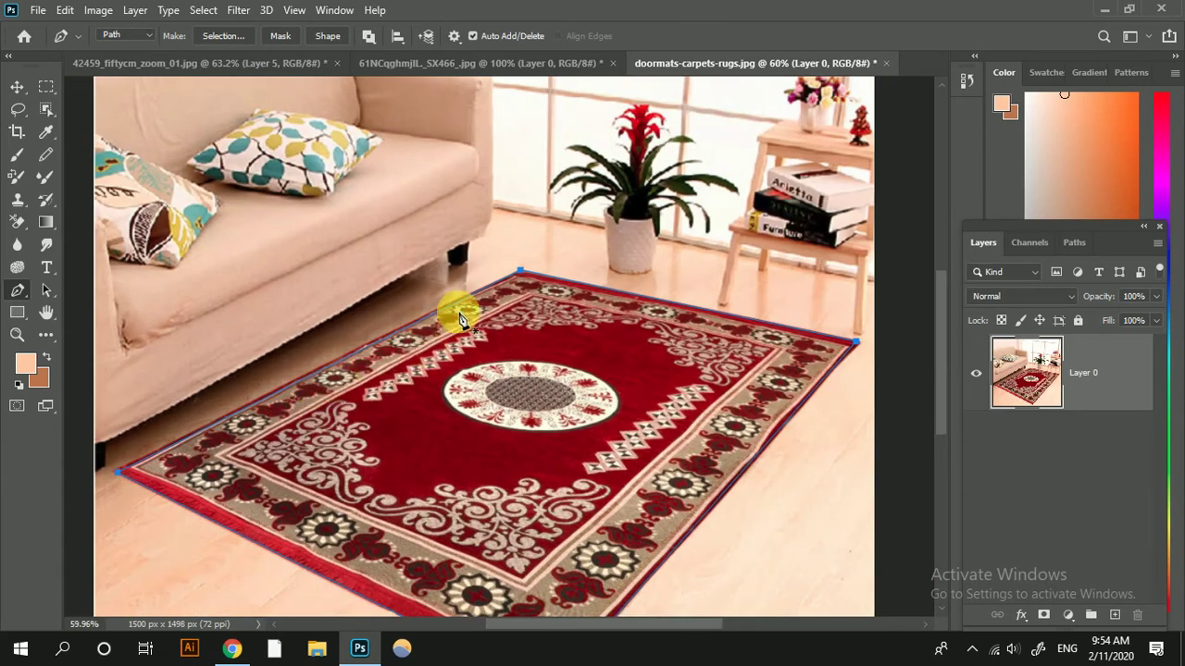
scroll(448, 334, "down", 1)
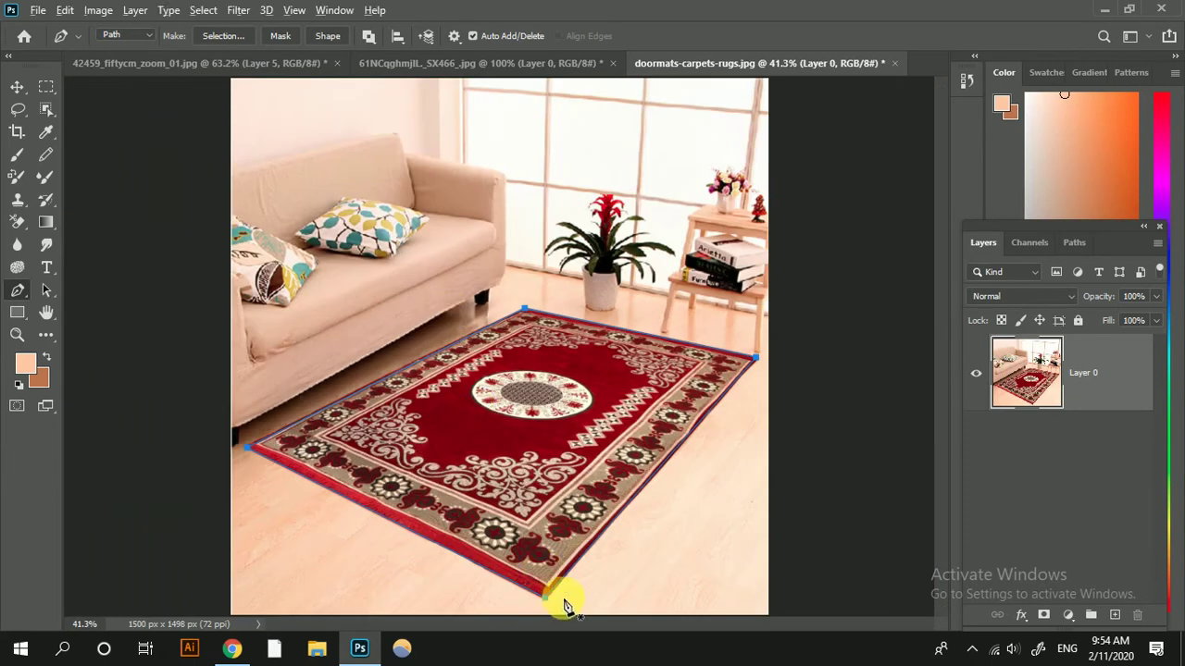
scroll(564, 604, "up", 2)
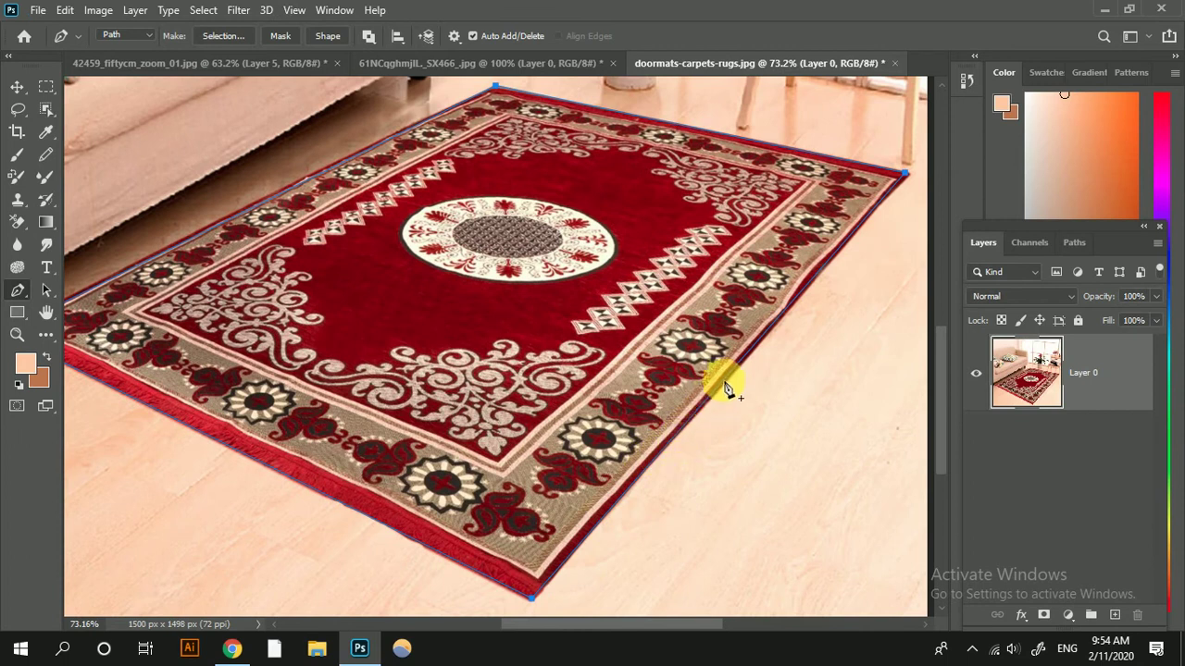
scroll(581, 384, "down", 1)
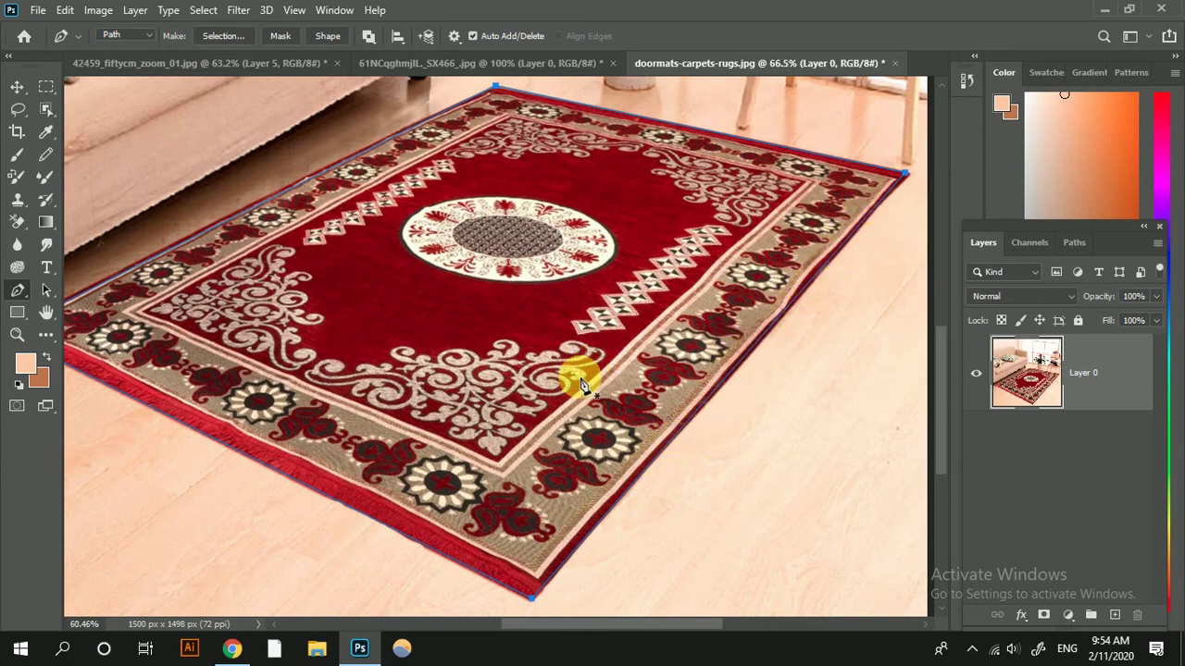
scroll(582, 384, "down", 1)
scroll(537, 383, "down", 1)
scroll(489, 379, "down", 1)
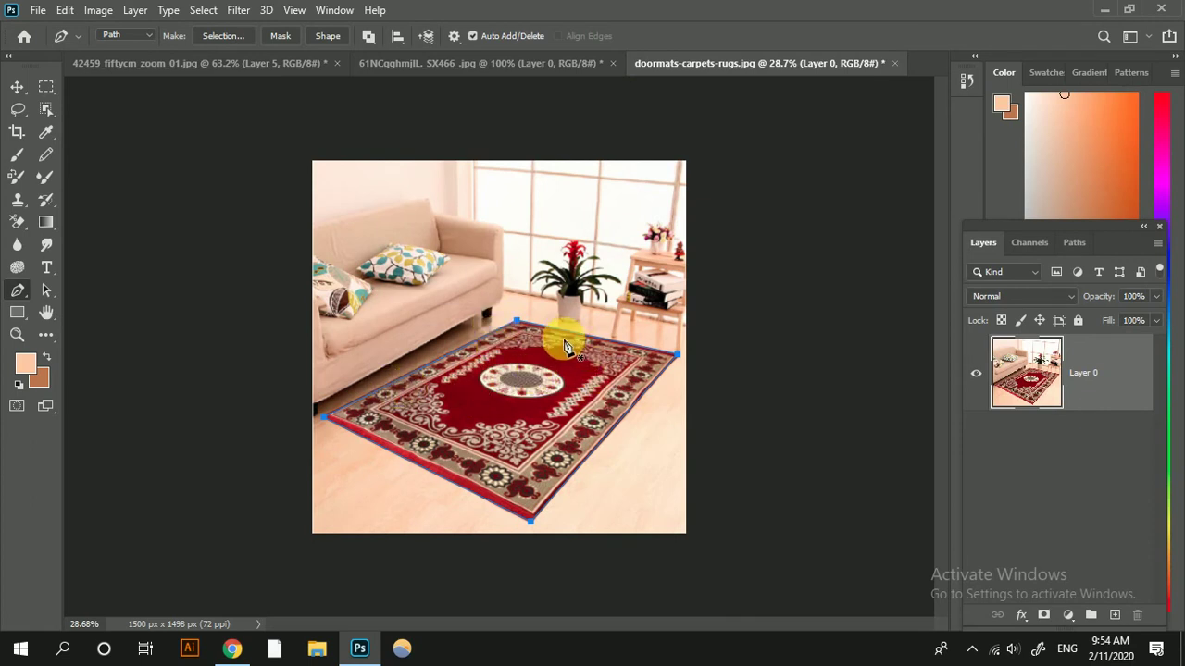
Turn the rug path into a selection with 1 px feather and add an empty Layer 1 above Layer 0.
right_click(567, 347)
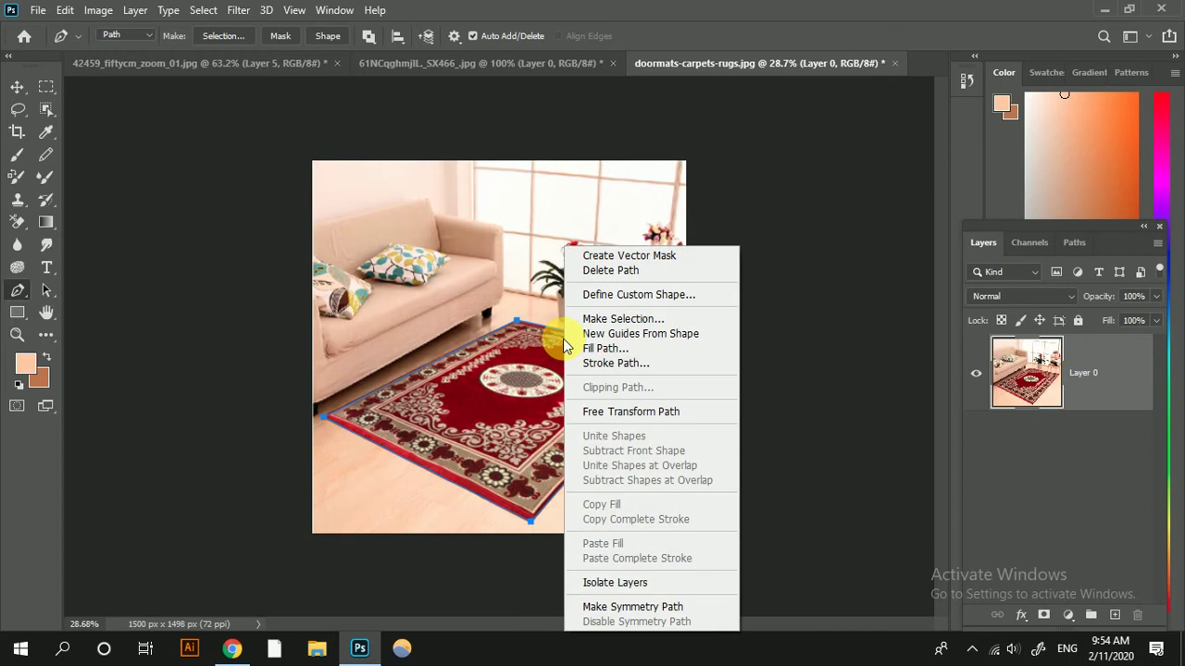
left_click(643, 318)
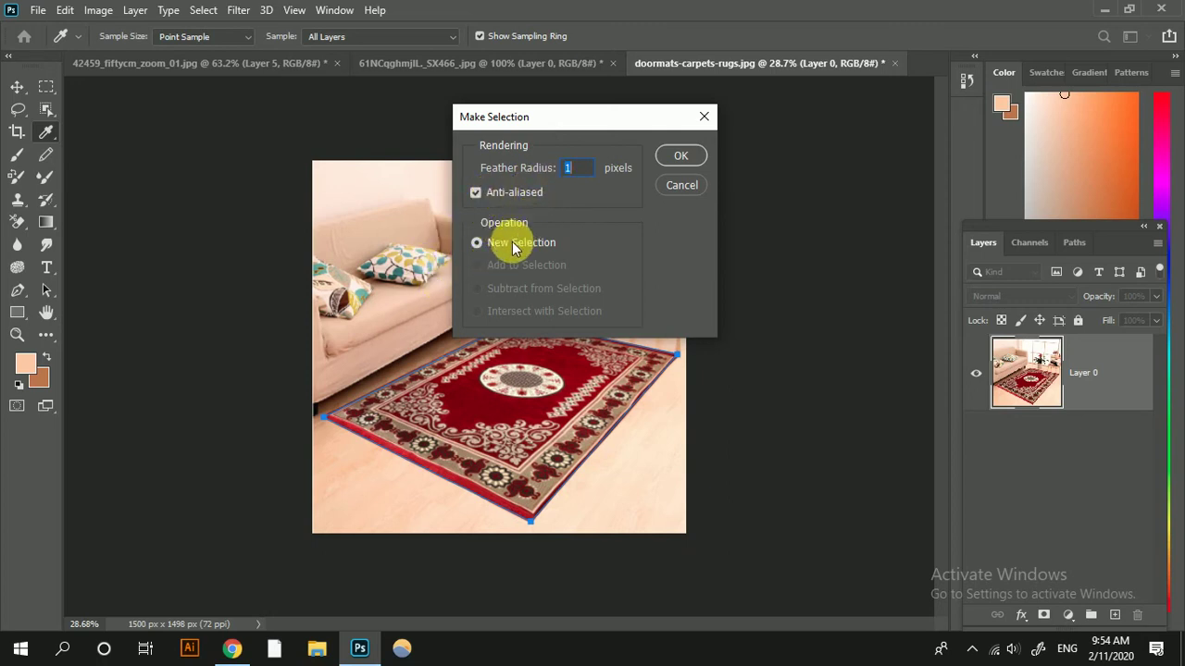
left_click(697, 161)
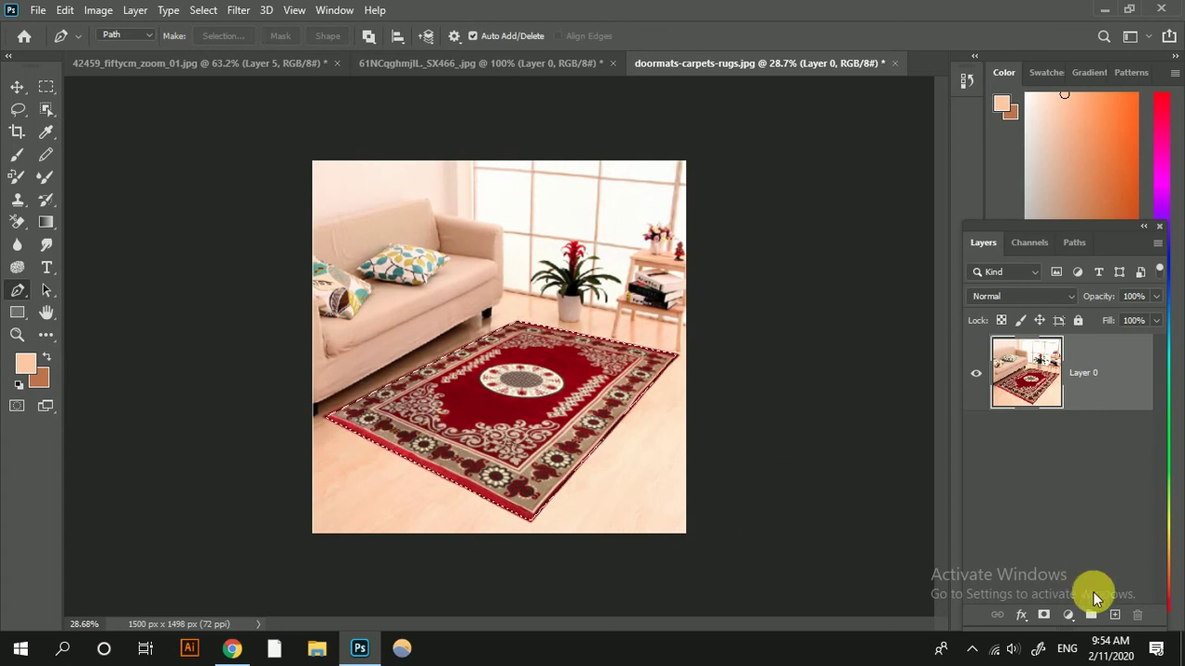
left_click(1116, 616)
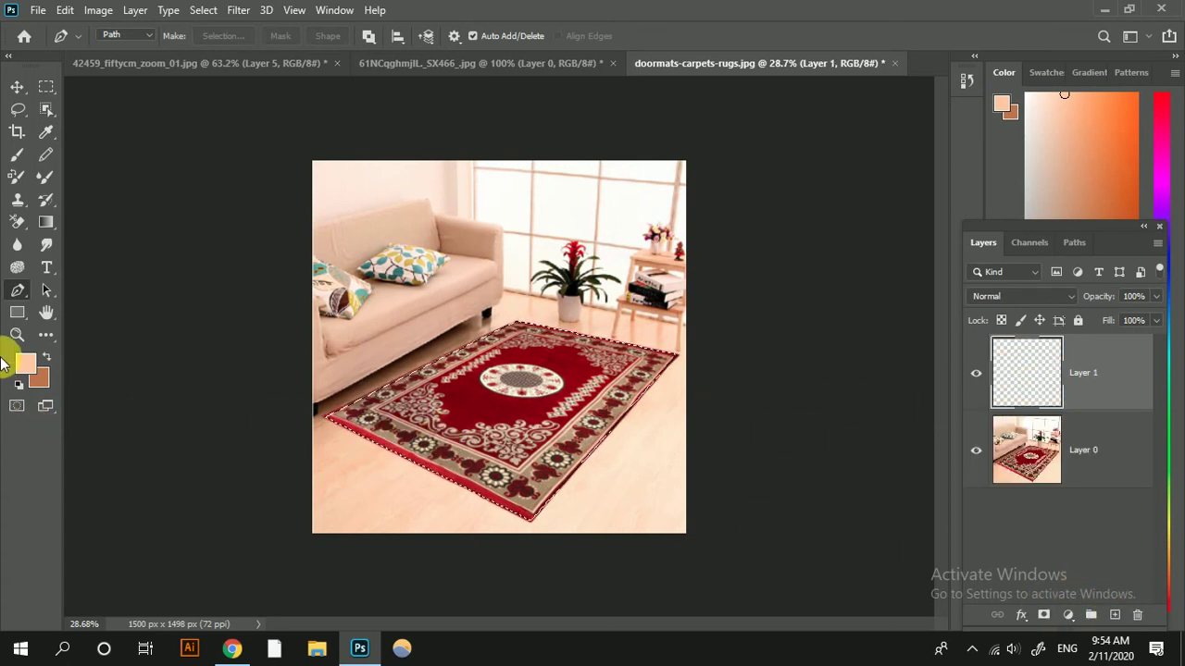
On the floral pattern document, select the entire 466 × 466 px canvas and copy it.
left_click(500, 64)
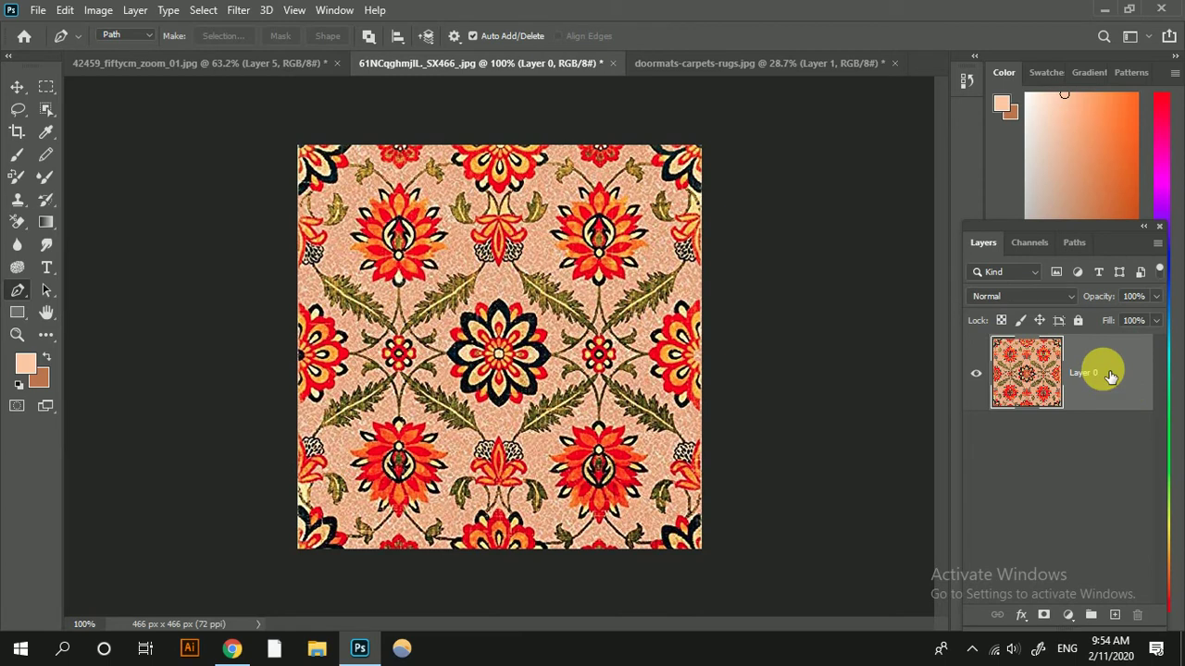
left_click(1111, 375, "ctrl")
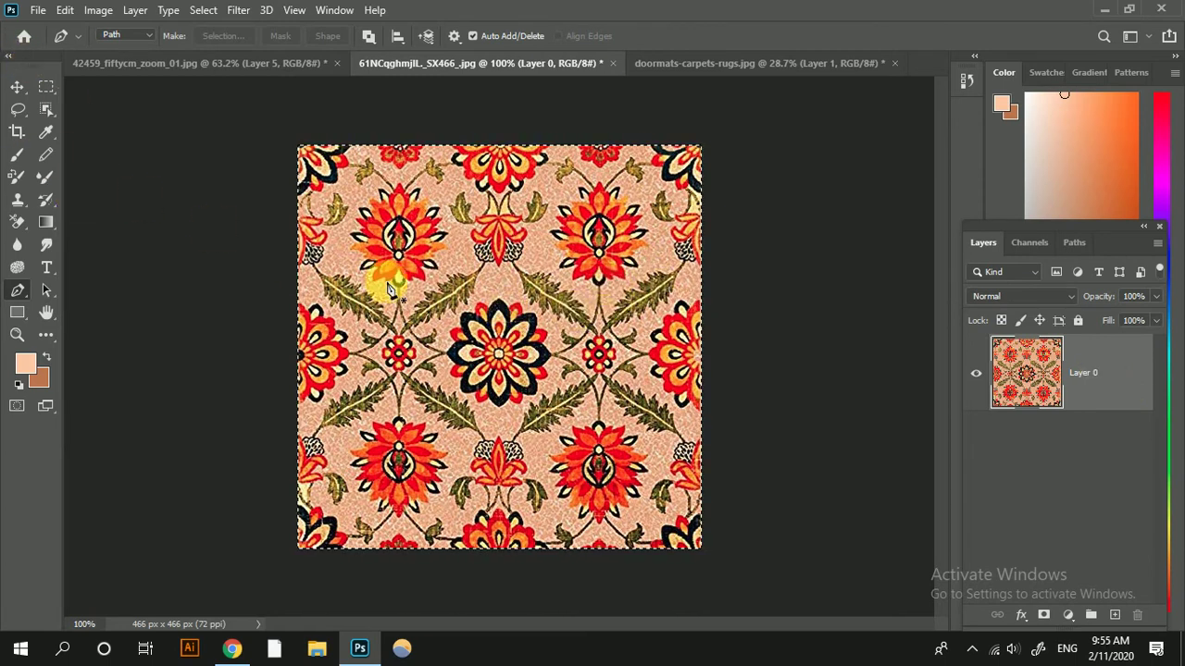
left_click(65, 9)
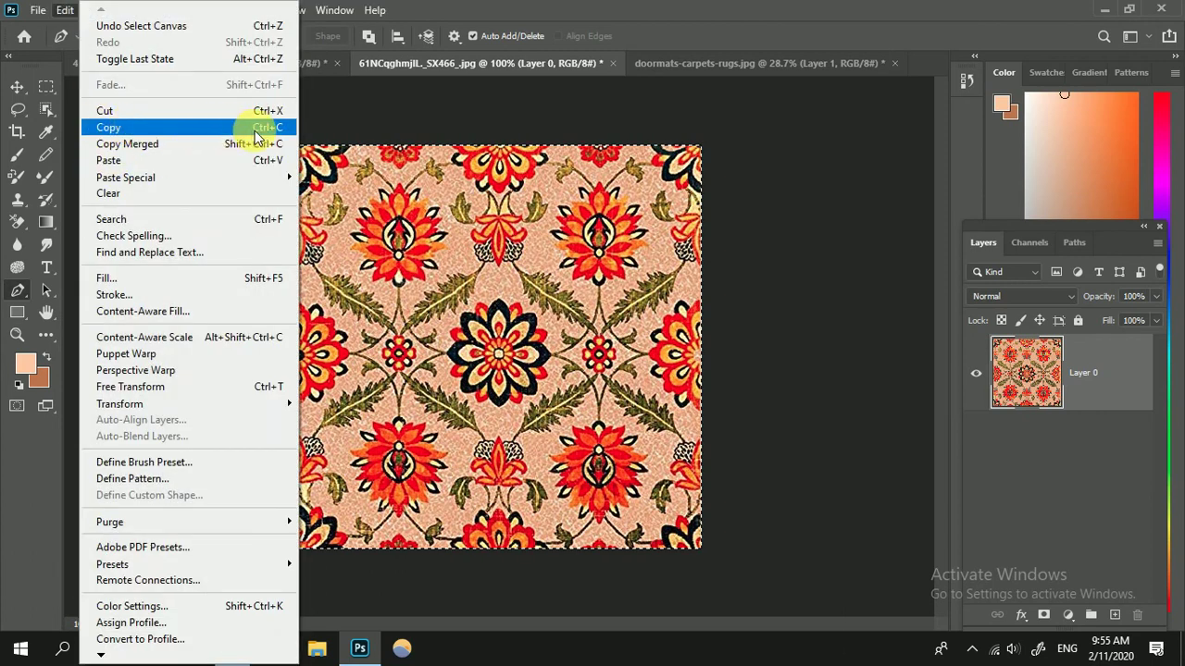
left_click(780, 7)
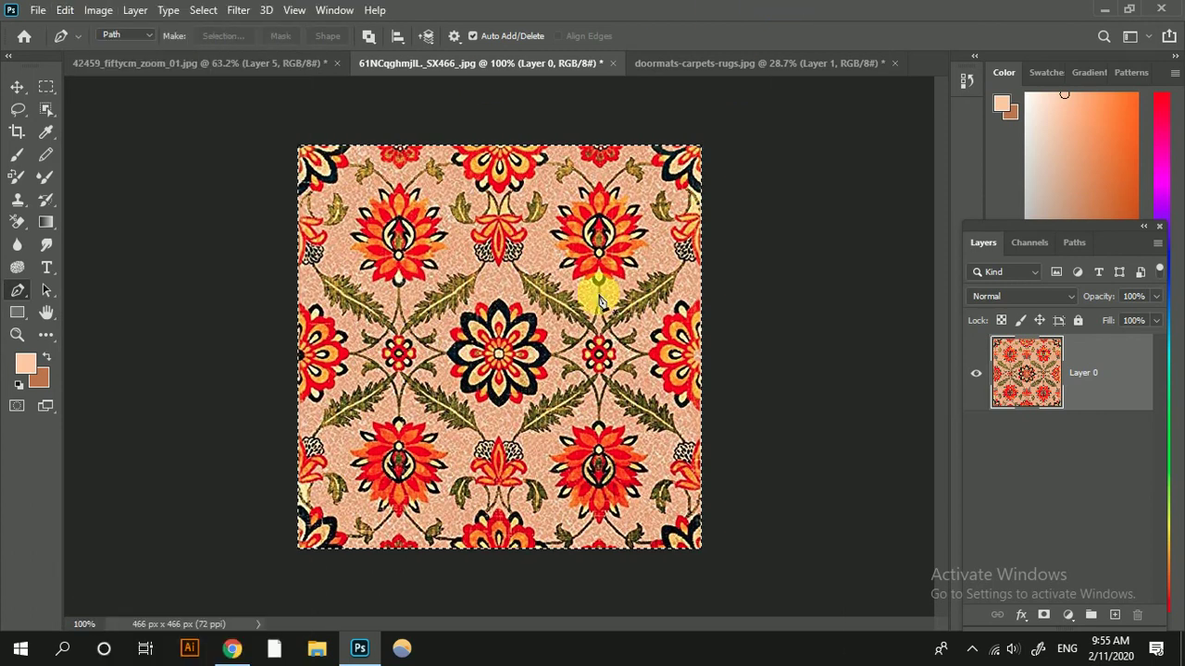
Paste the floral pattern into the rug selection of the living-room photo as masked Layer 2.
left_click(736, 65)
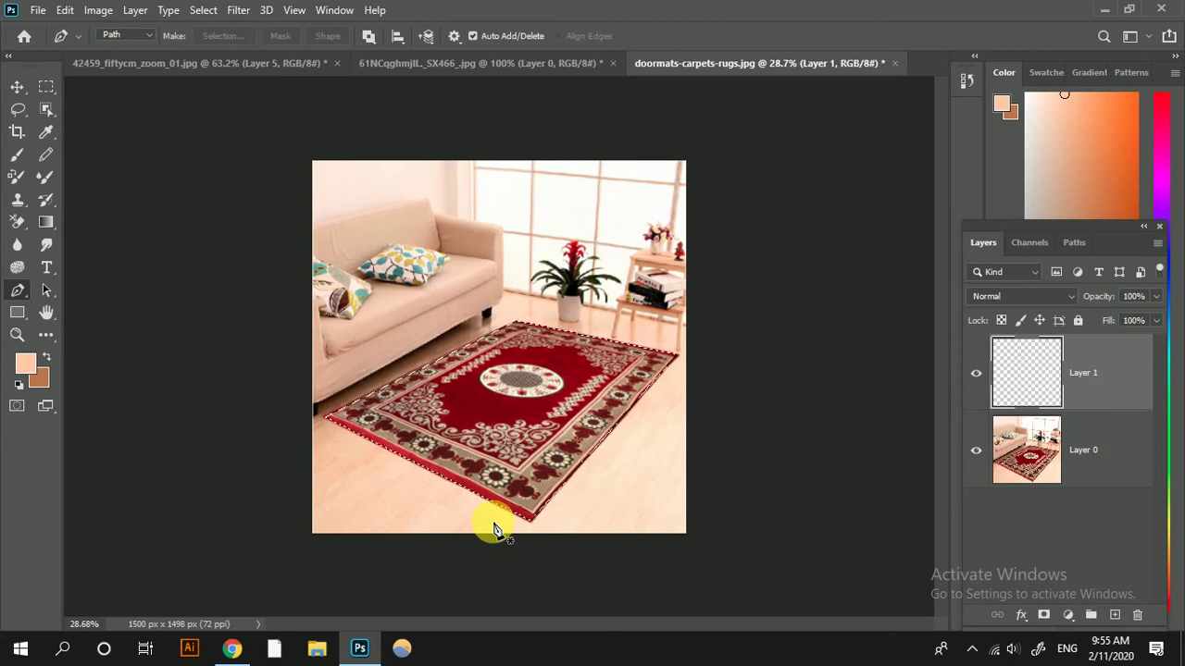
key("ctrl+shift+alt+v")
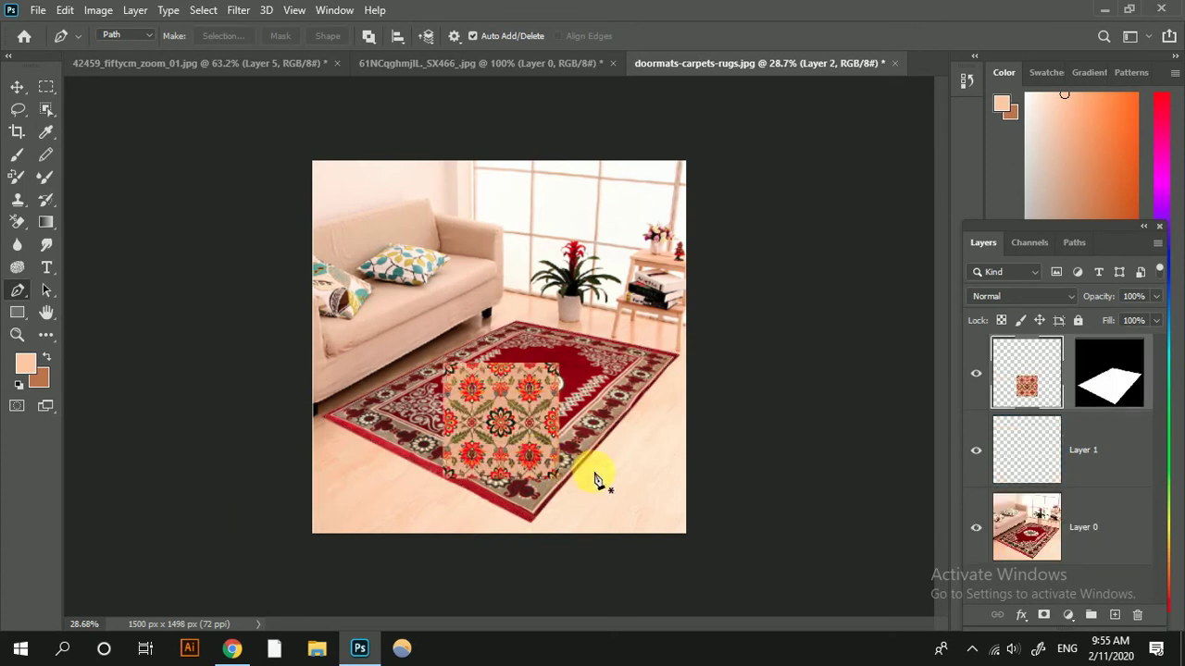
Scale the pasted pattern up to about 211% by dragging opposite corners outward.
key("ctrl+t")
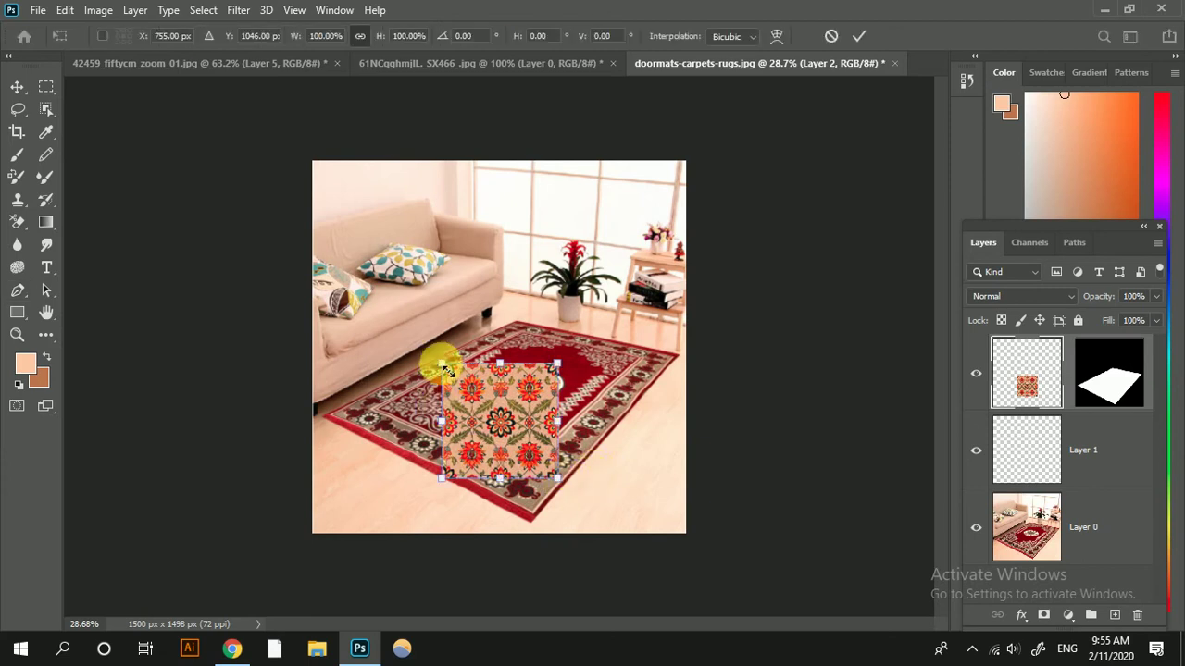
left_click_drag(442, 363, 365, 286)
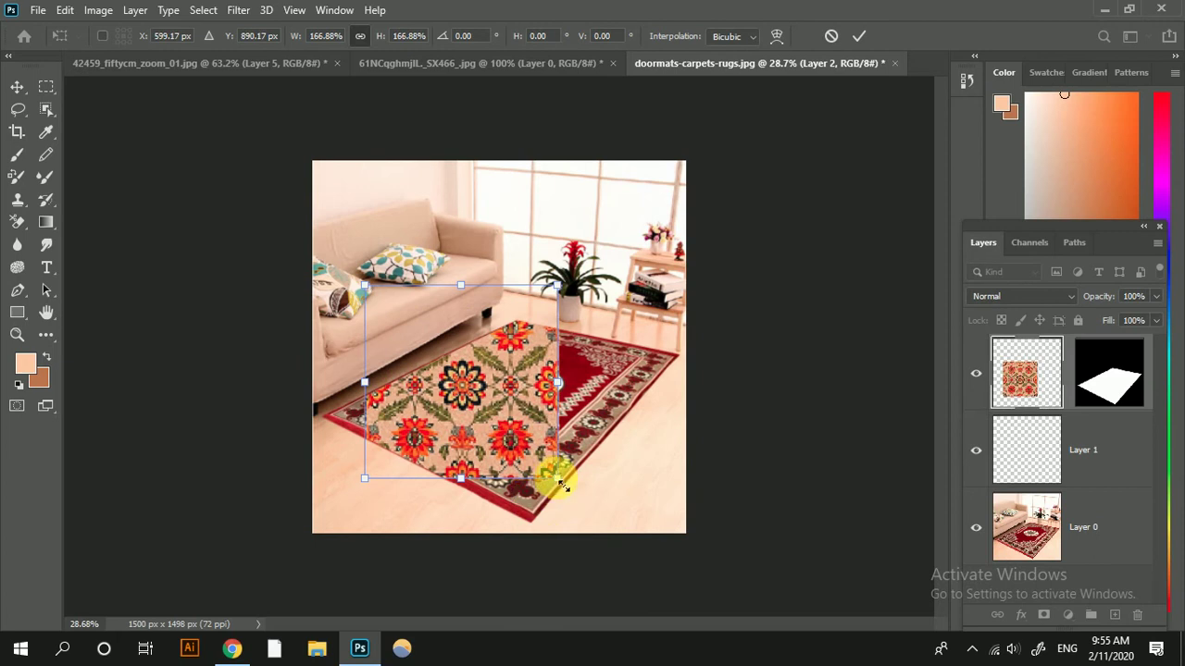
left_click_drag(558, 479, 637, 561)
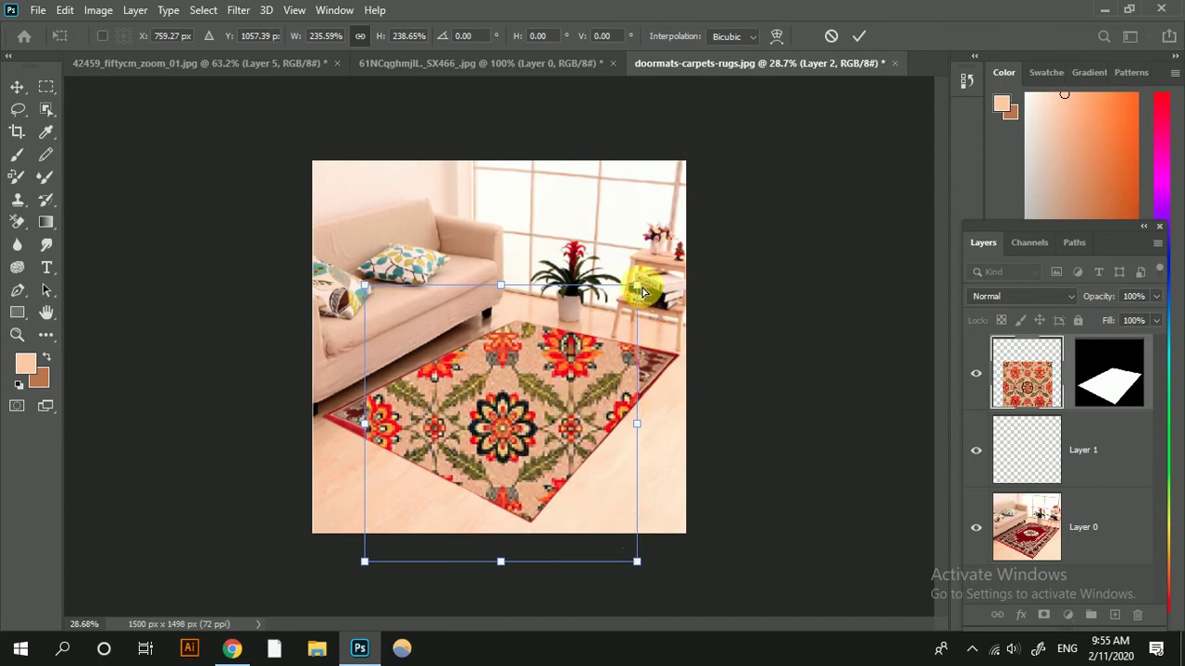
Distort the pattern's right, top, left and bottom corners onto the rug's angled edges.
mouse_move(639, 292)
left_mouse_down()
mouse_move(678, 359)
mouse_move(683, 349)
left_mouse_up()
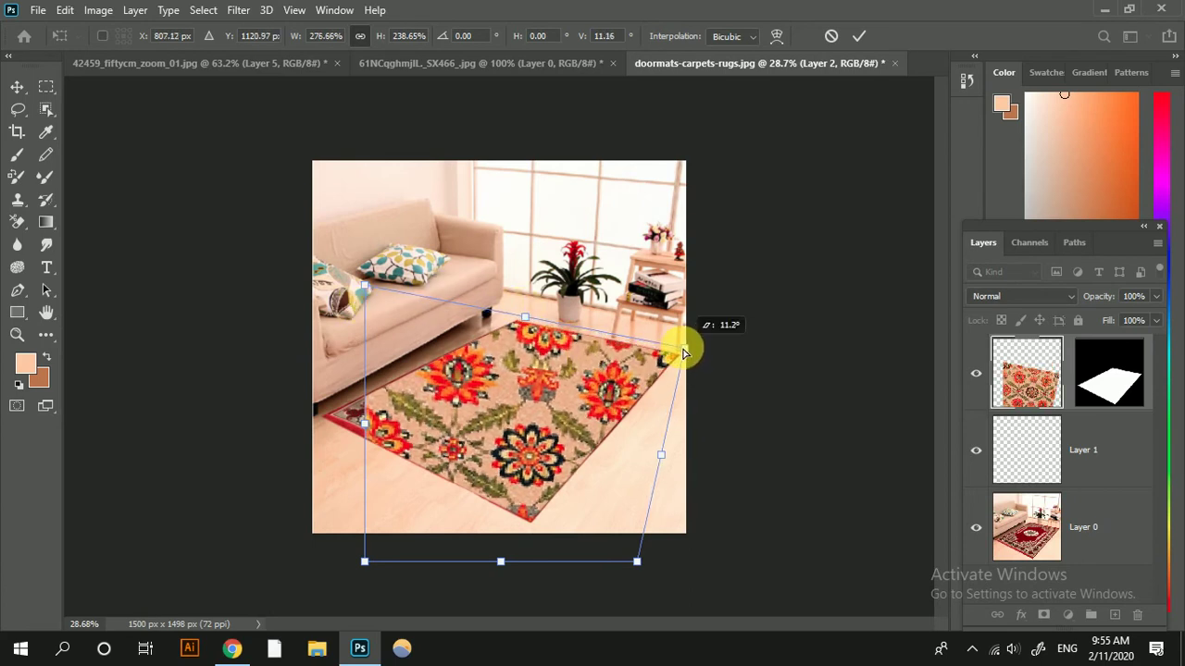
mouse_move(368, 289)
left_mouse_down()
mouse_move(487, 303)
mouse_move(512, 319)
left_mouse_up()
mouse_move(366, 553)
left_mouse_down()
mouse_move(330, 431)
mouse_move(314, 417)
left_mouse_up()
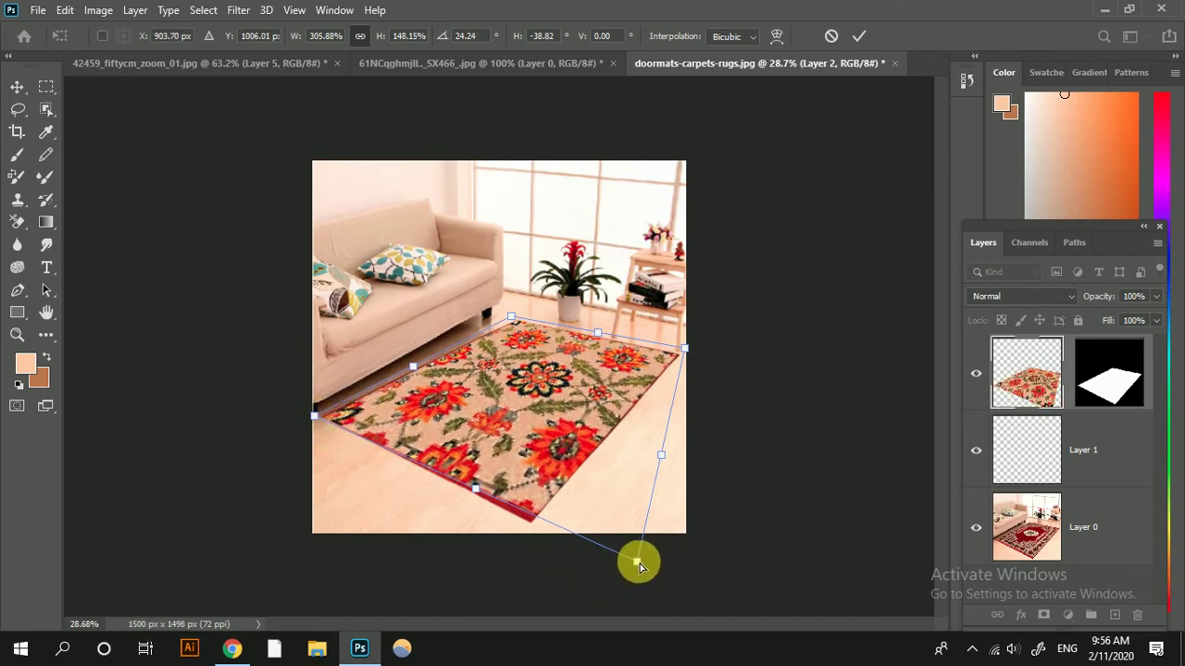
mouse_move(639, 565)
left_mouse_down()
mouse_move(534, 549)
mouse_move(534, 531)
left_mouse_up()
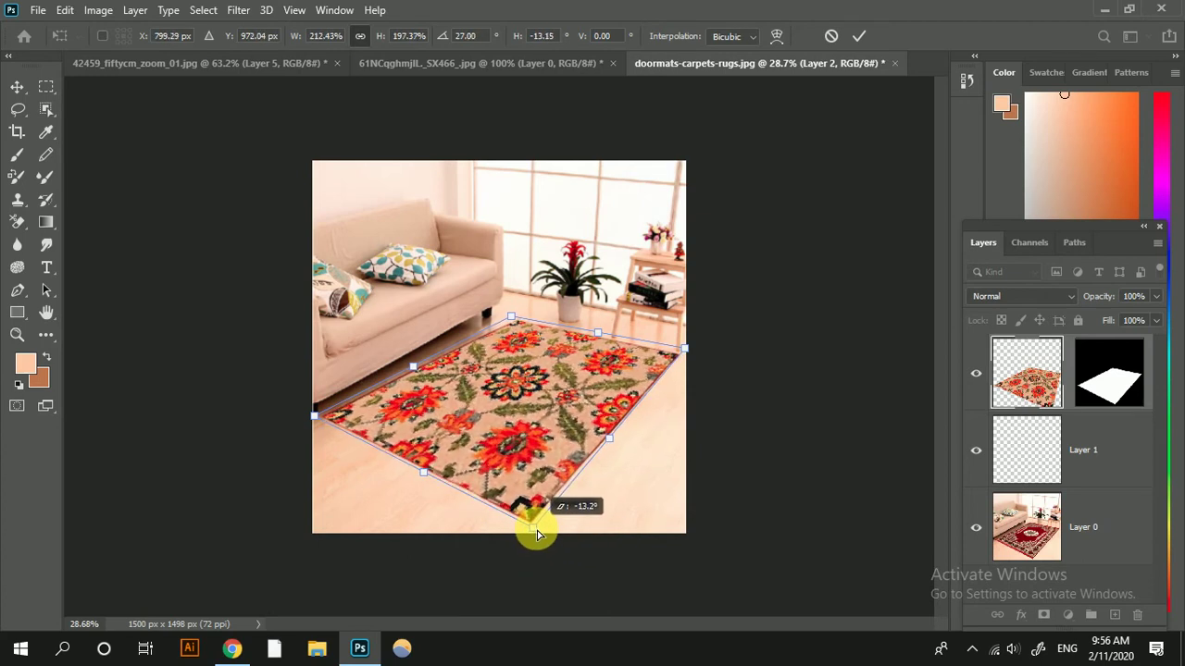
left_click_drag(537, 532, 532, 529)
left_click_drag(510, 319, 512, 318)
Warp the pattern's top edge and corners to fit the rug, then commit the transform.
right_click(517, 345)
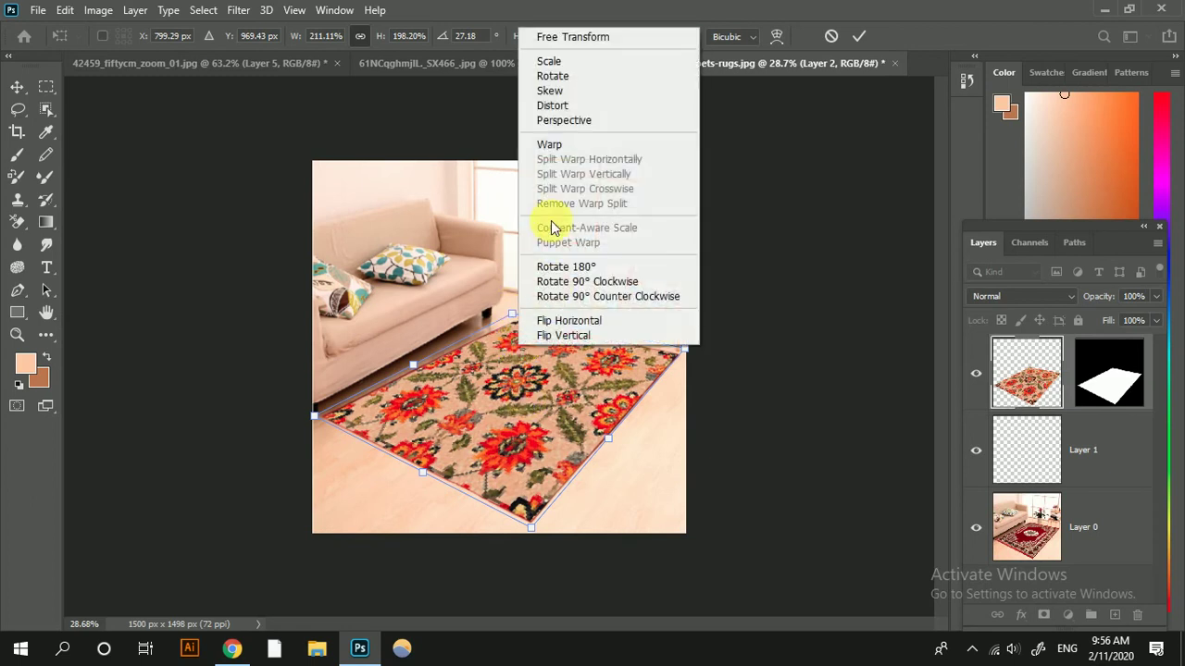
left_click(574, 145)
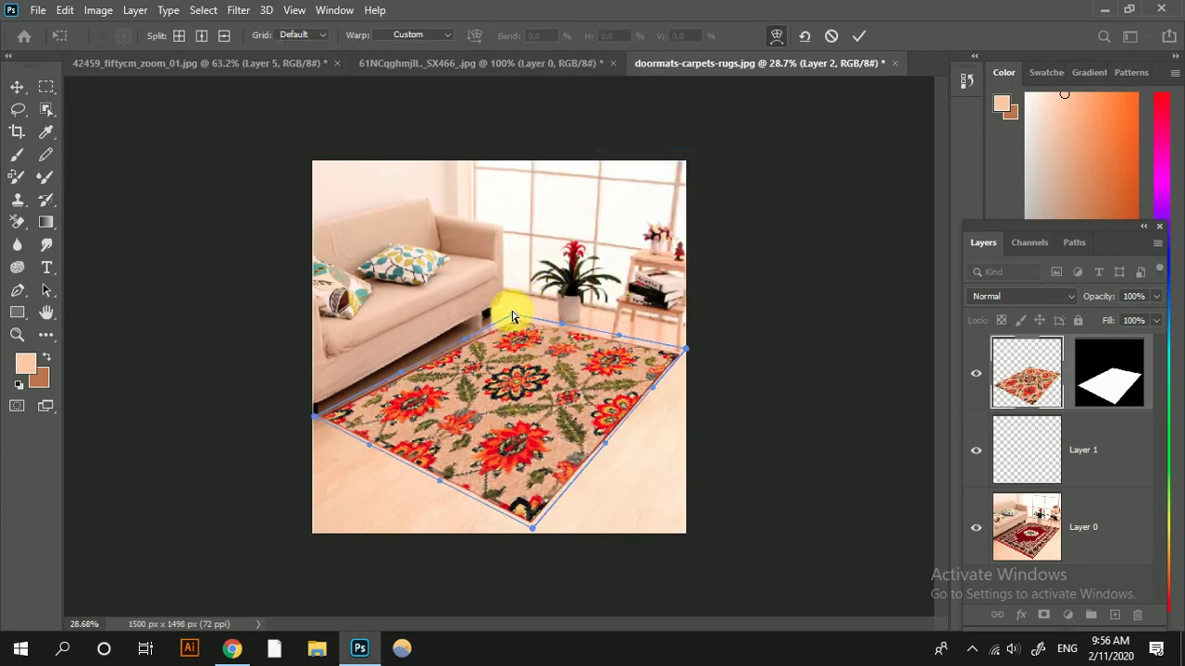
left_click_drag(515, 319, 516, 321)
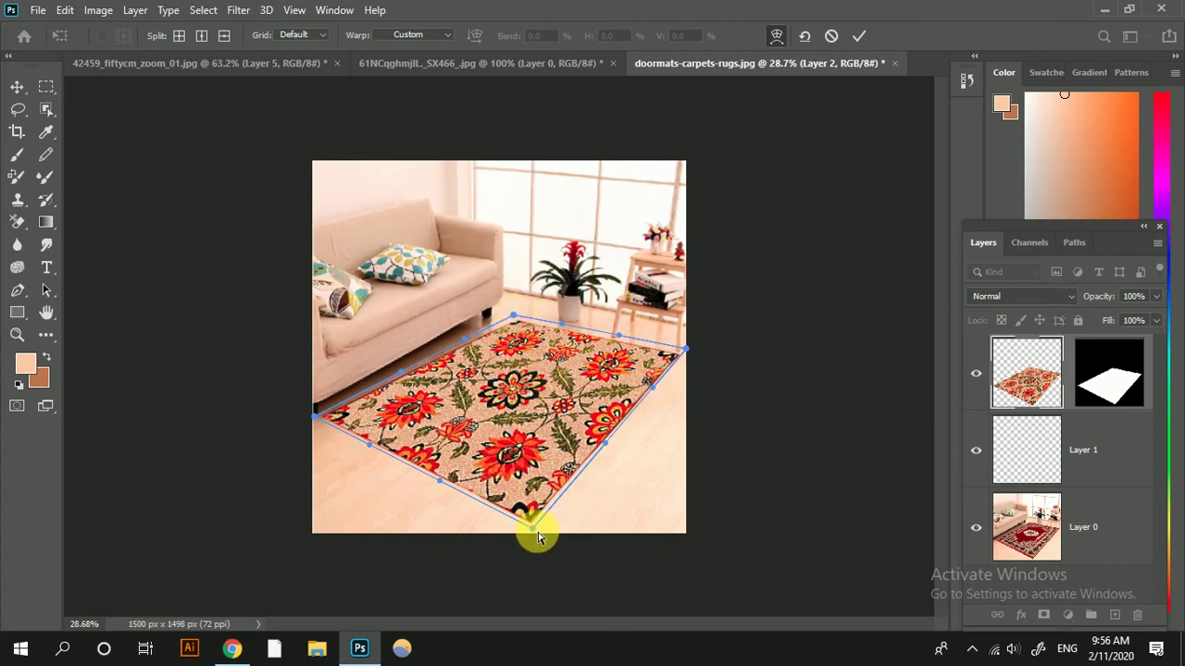
left_click_drag(535, 531, 534, 533)
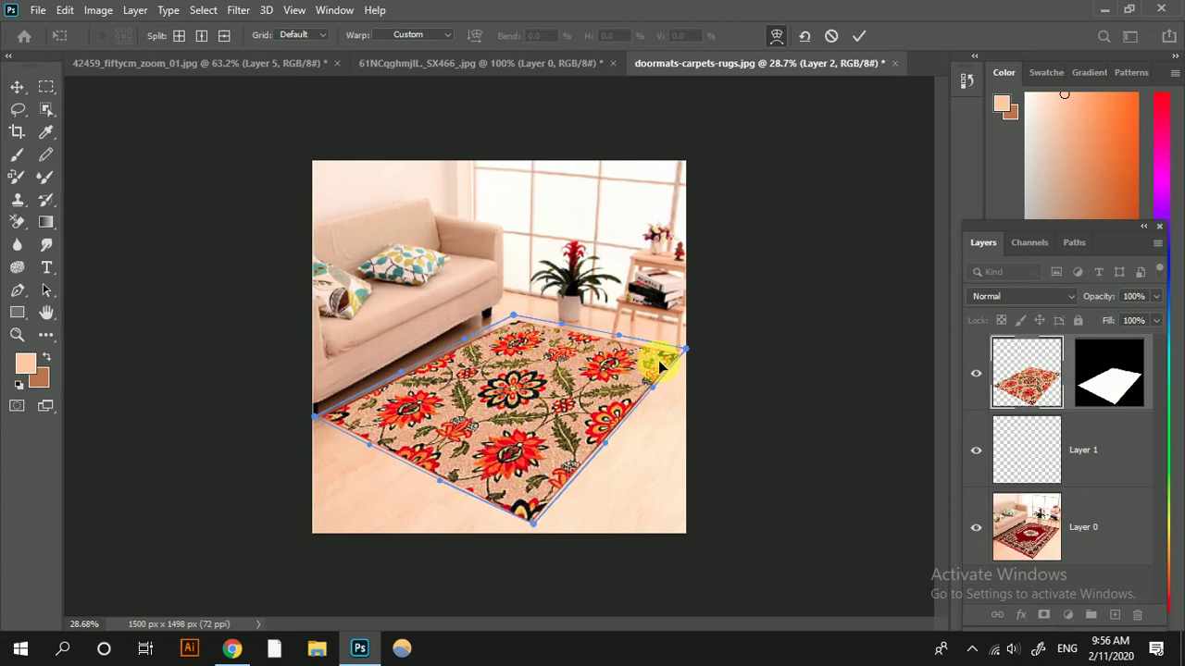
left_click_drag(683, 356, 682, 355)
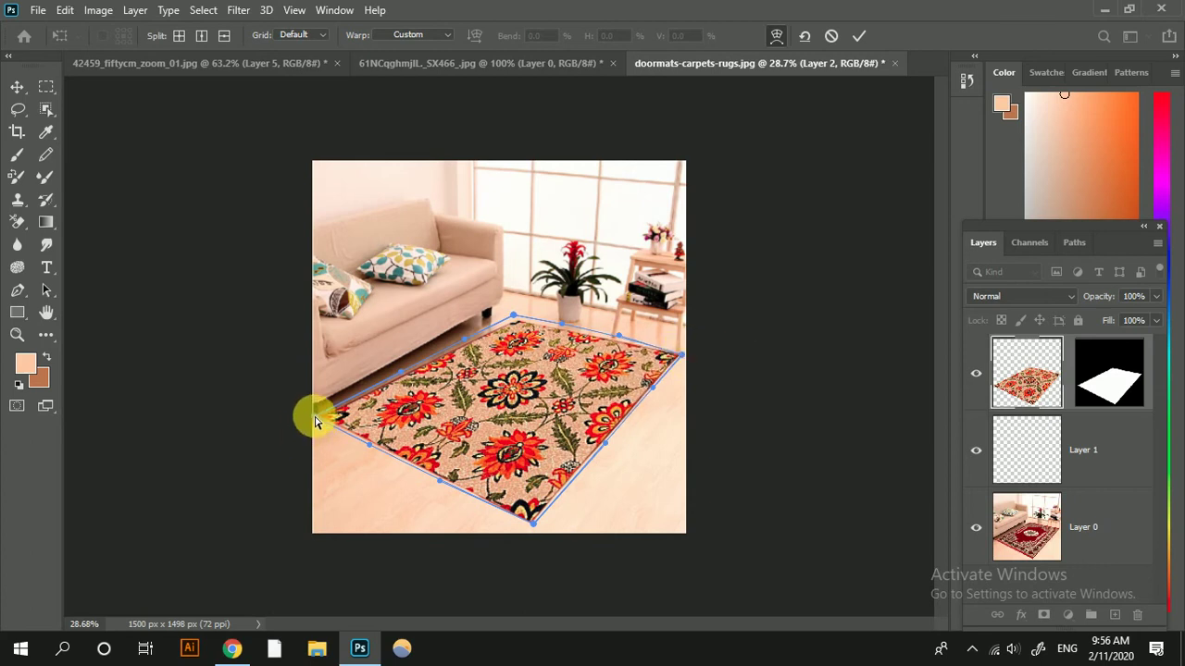
left_click_drag(319, 423, 316, 419)
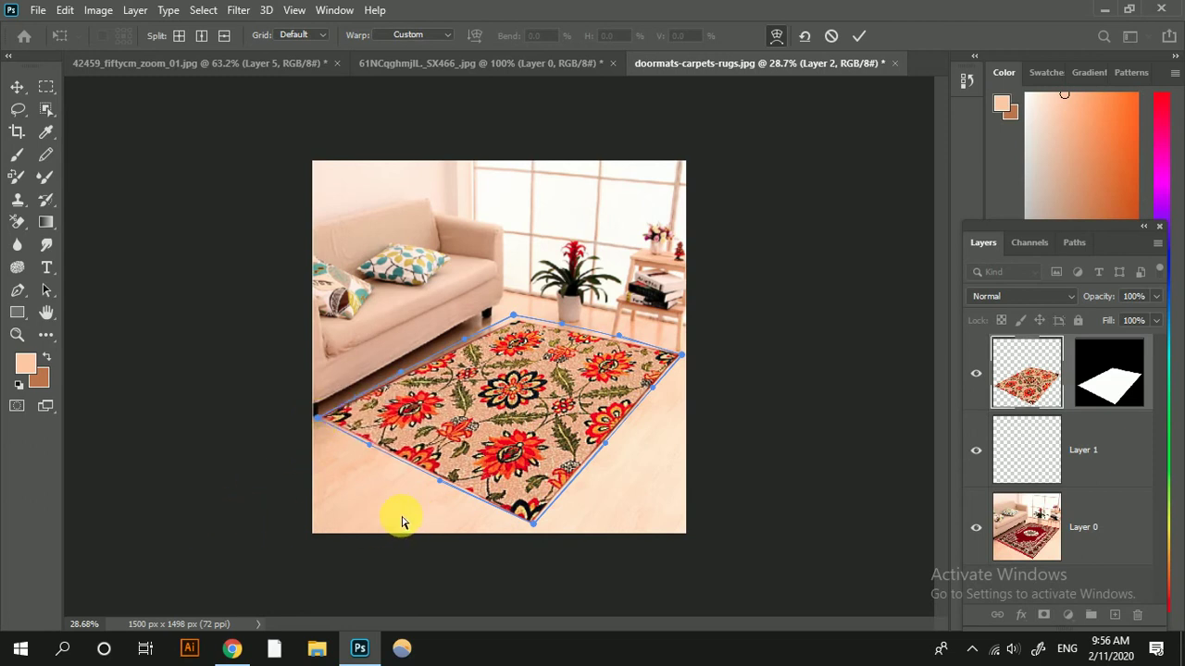
left_click(859, 39)
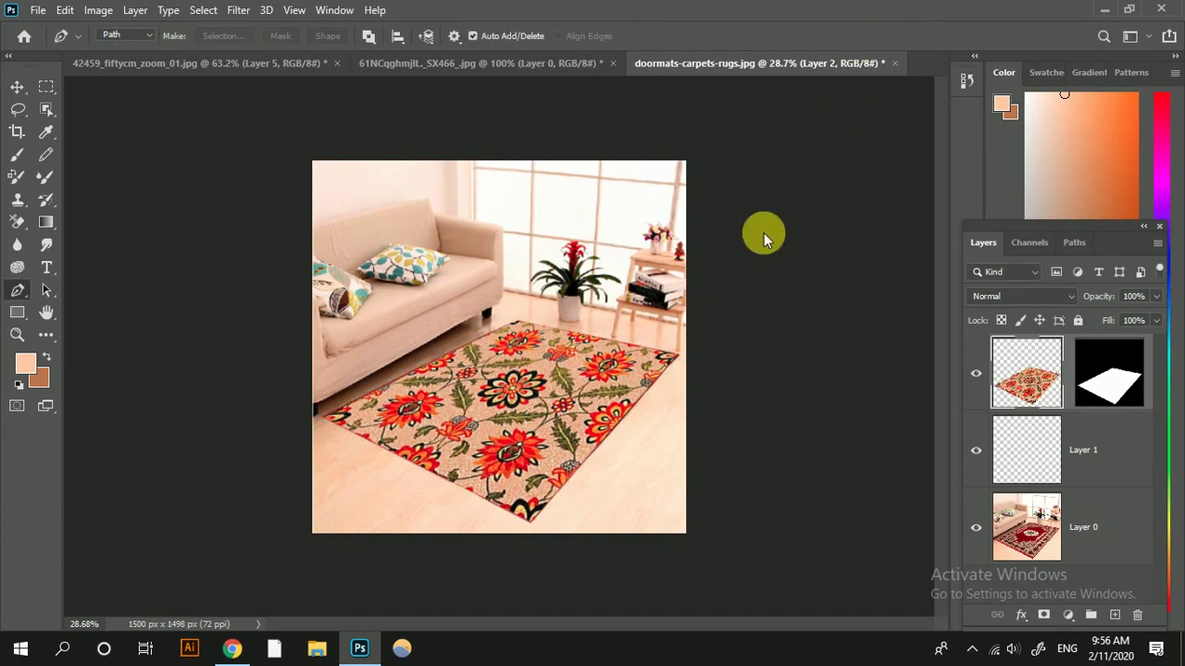
scroll(560, 412, "up", 2)
scroll(528, 397, "up", 4)
scroll(503, 404, "up", 2)
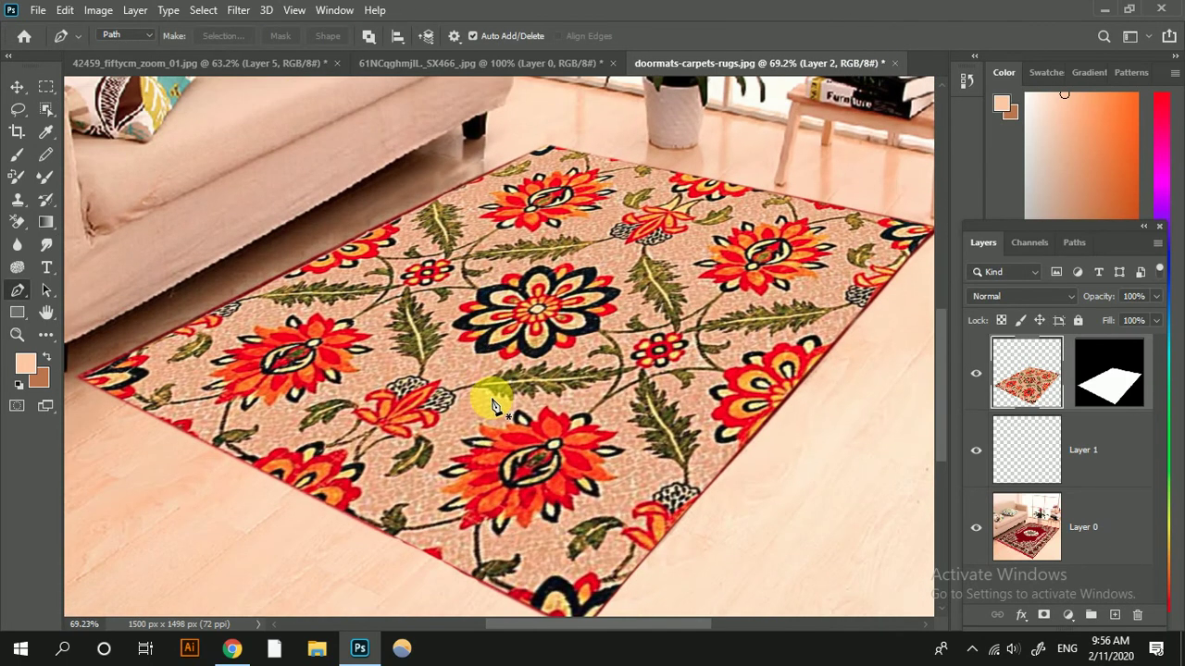
scroll(491, 393, "down", 3)
scroll(490, 393, "down", 1)
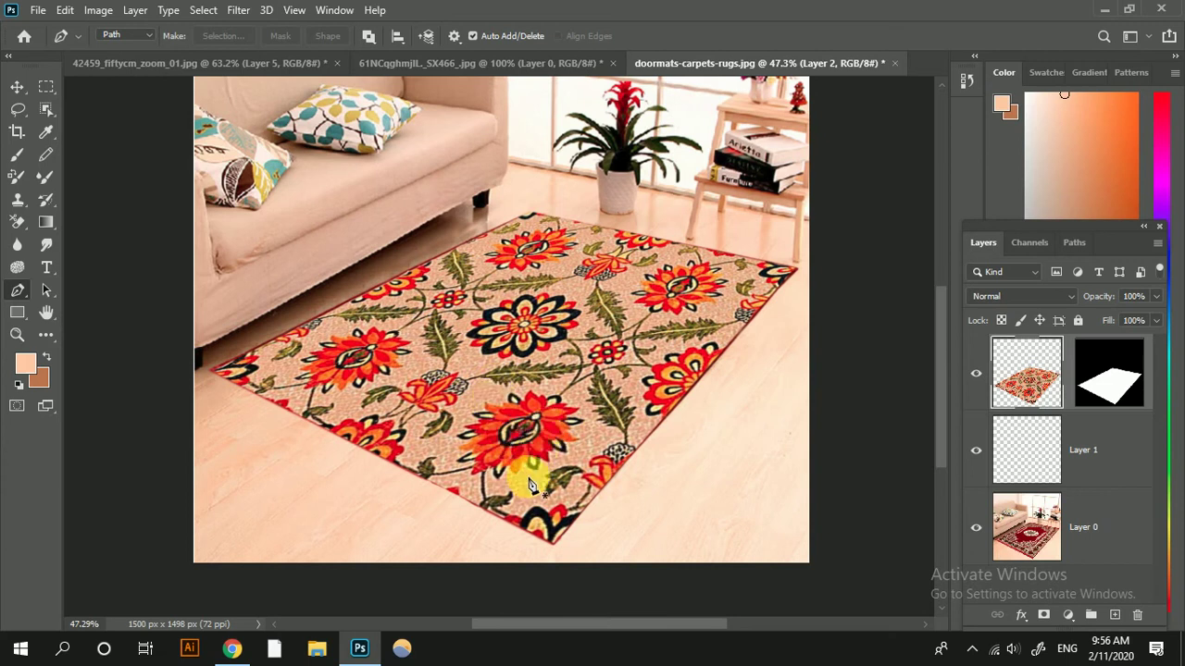
scroll(533, 479, "down", 1)
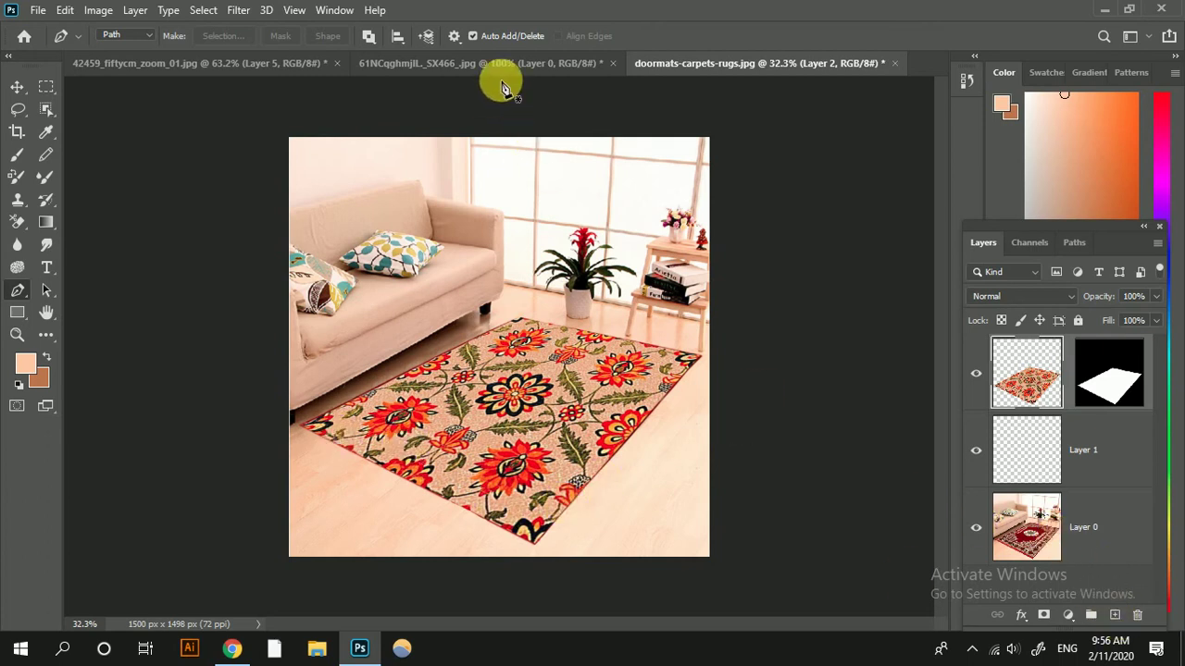
On the cushion document, give Layer 5 a drop shadow at 41% opacity.
left_click(245, 66)
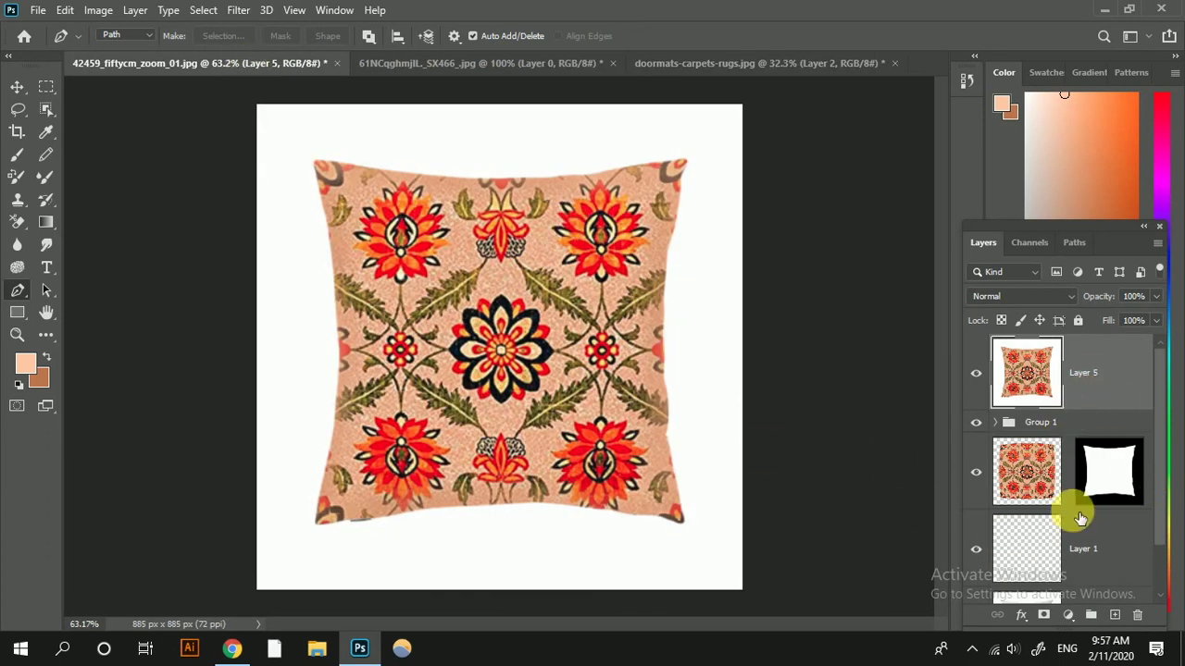
scroll(1073, 511, "down", 1)
scroll(1078, 513, "up", 1)
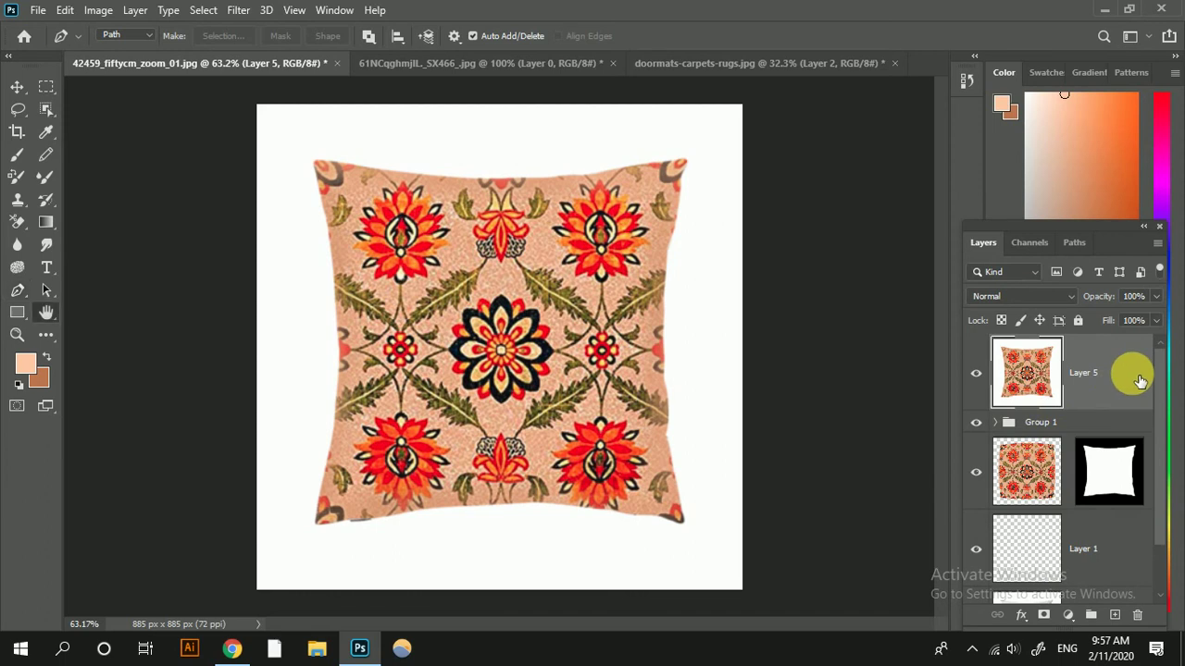
double_click(1138, 380)
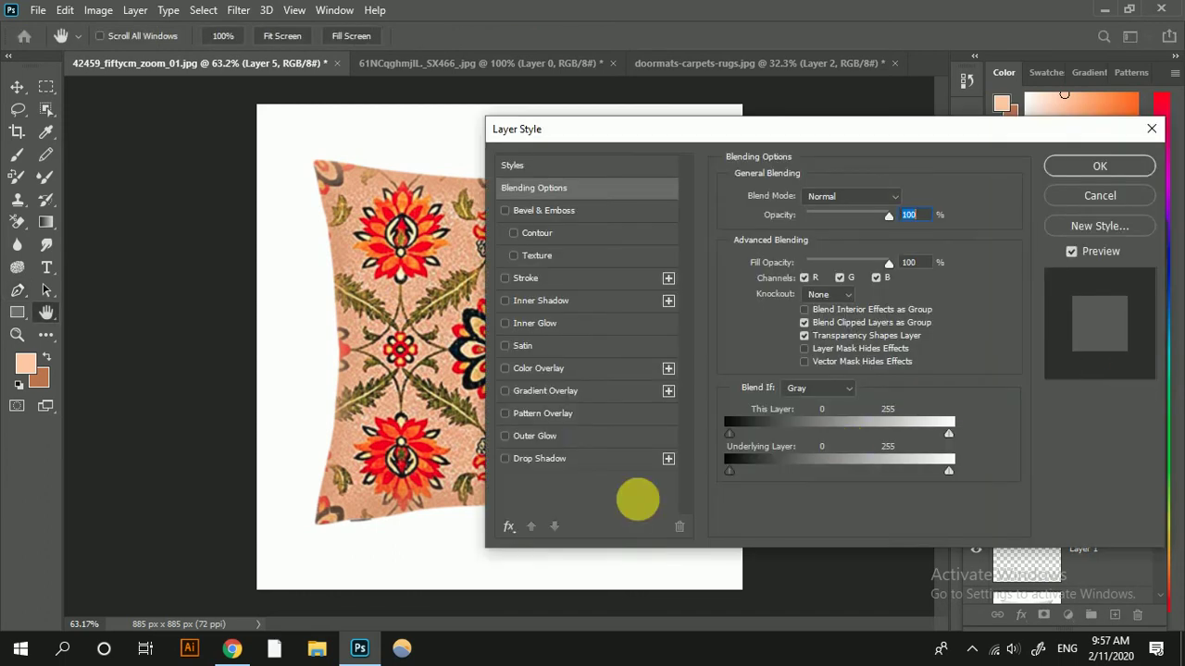
left_click(558, 455)
mouse_move(698, 129)
left_mouse_down()
mouse_move(849, 104)
mouse_move(822, 97)
left_mouse_up()
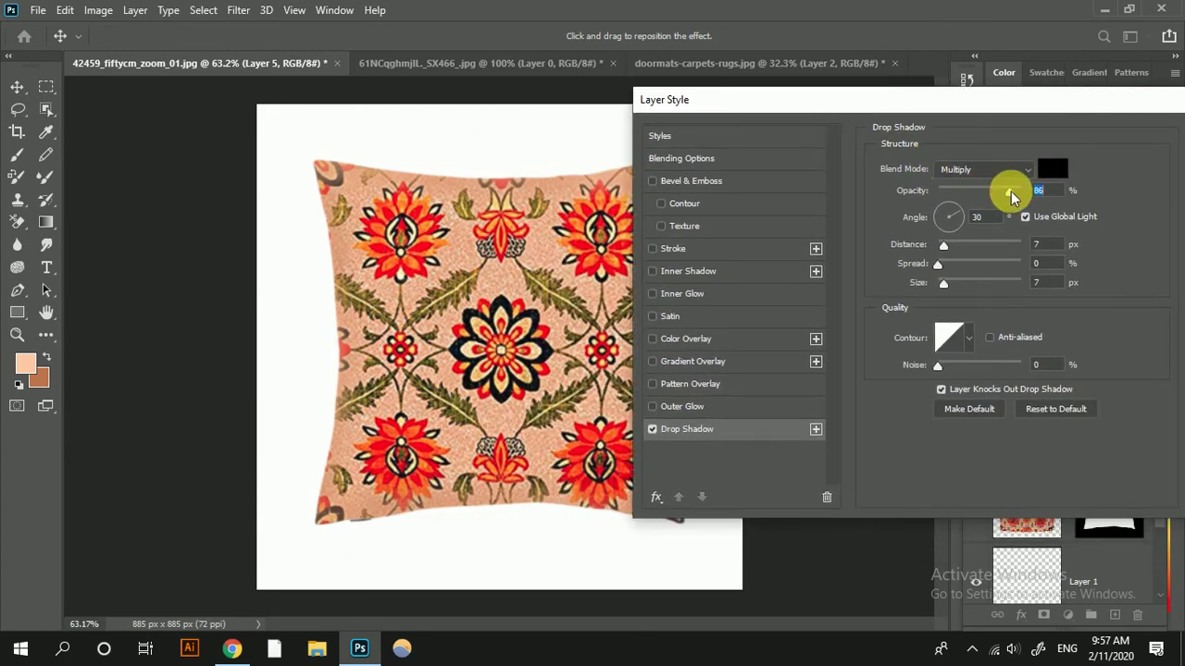
left_click_drag(992, 191, 973, 196)
left_click_drag(873, 99, 691, 106)
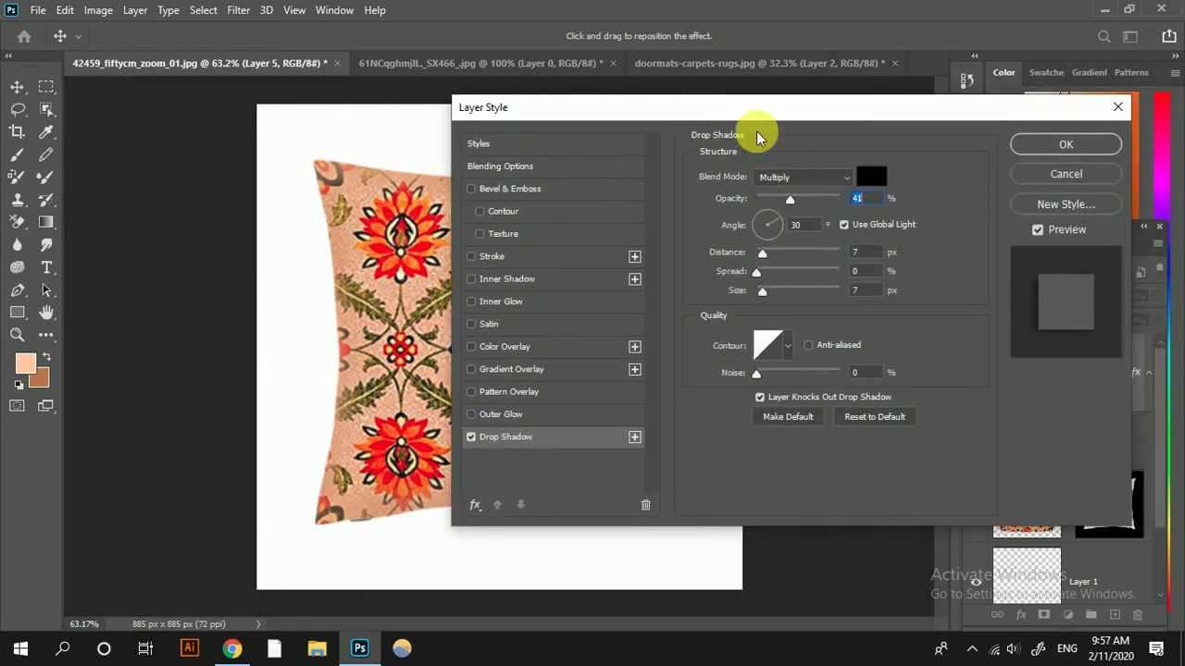
left_click(1055, 146)
Toggle Layer 5's visibility to compare, then duplicate it as Layer 5 copy.
scroll(1055, 407, "down", 2)
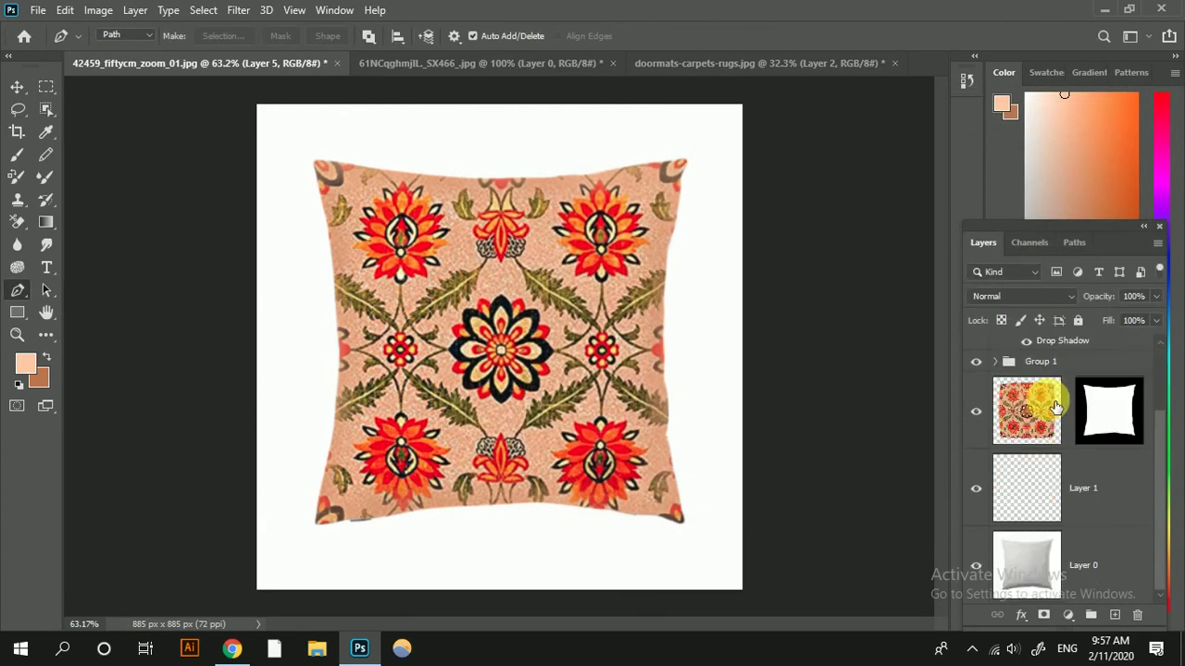
scroll(1055, 407, "up", 2)
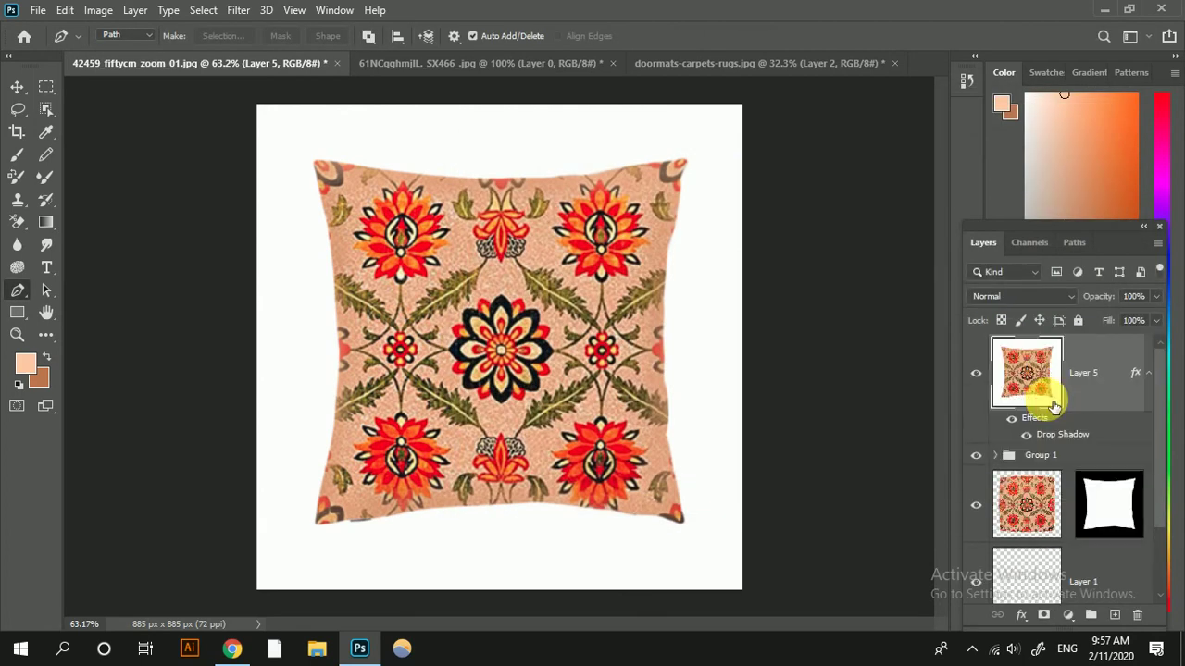
left_click(984, 383)
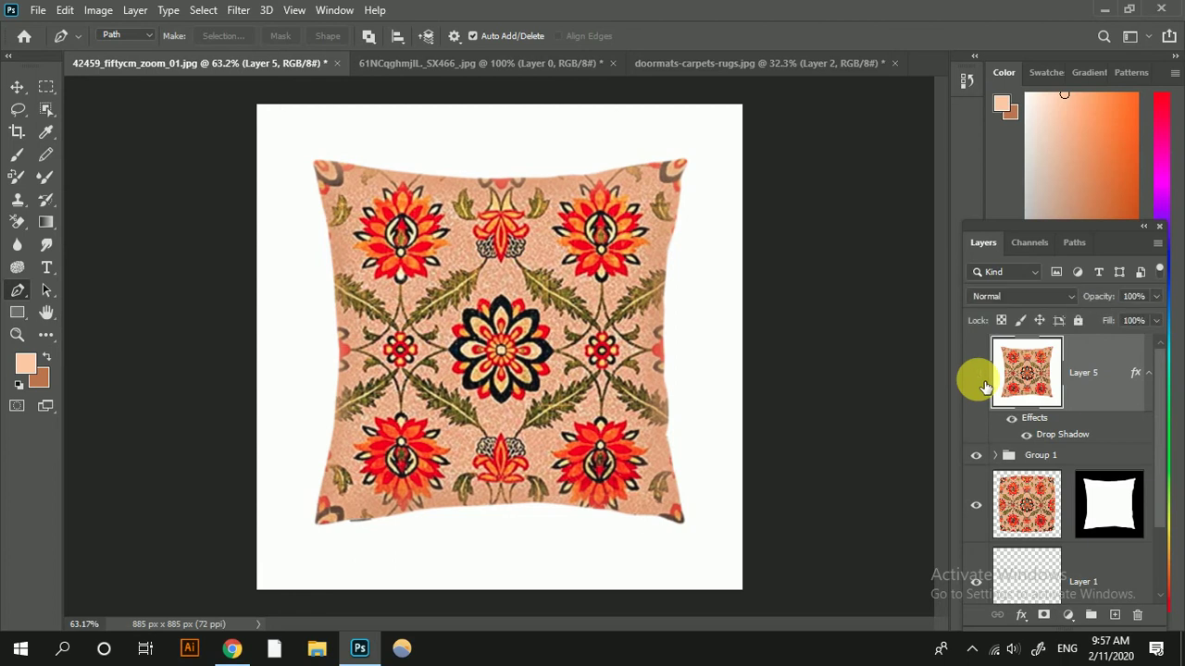
left_click(984, 383)
left_click(984, 383)
key("ctrl+j")
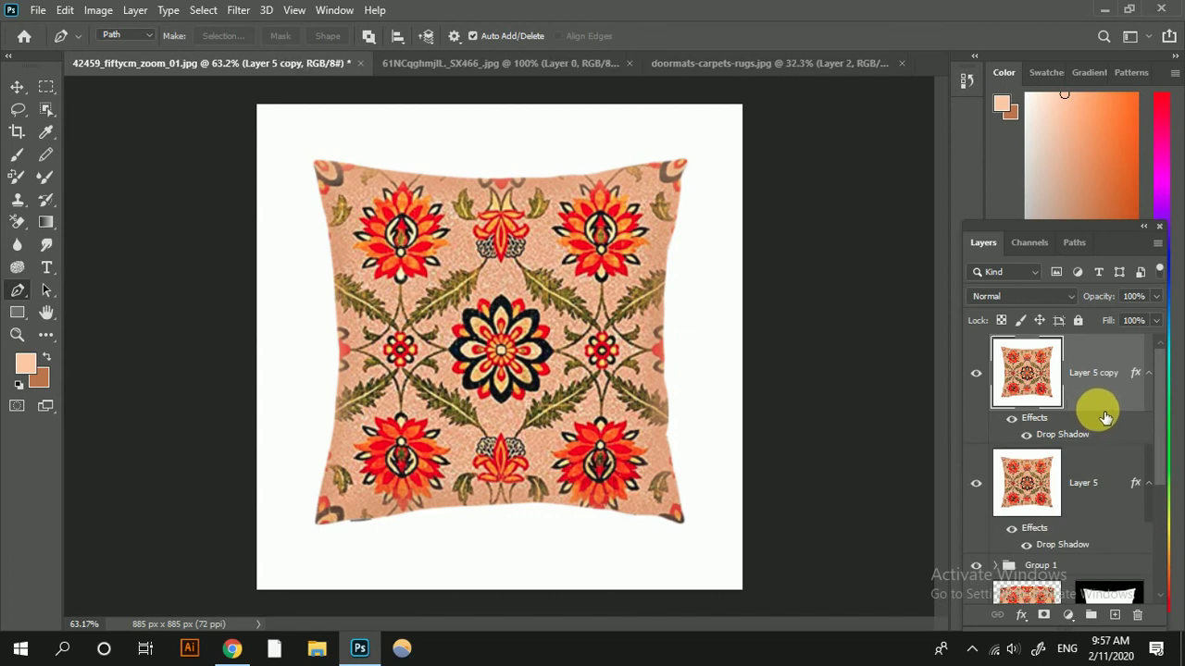
scroll(488, 251, "down", 1)
scroll(489, 251, "up", 3)
scroll(488, 251, "down", 3)
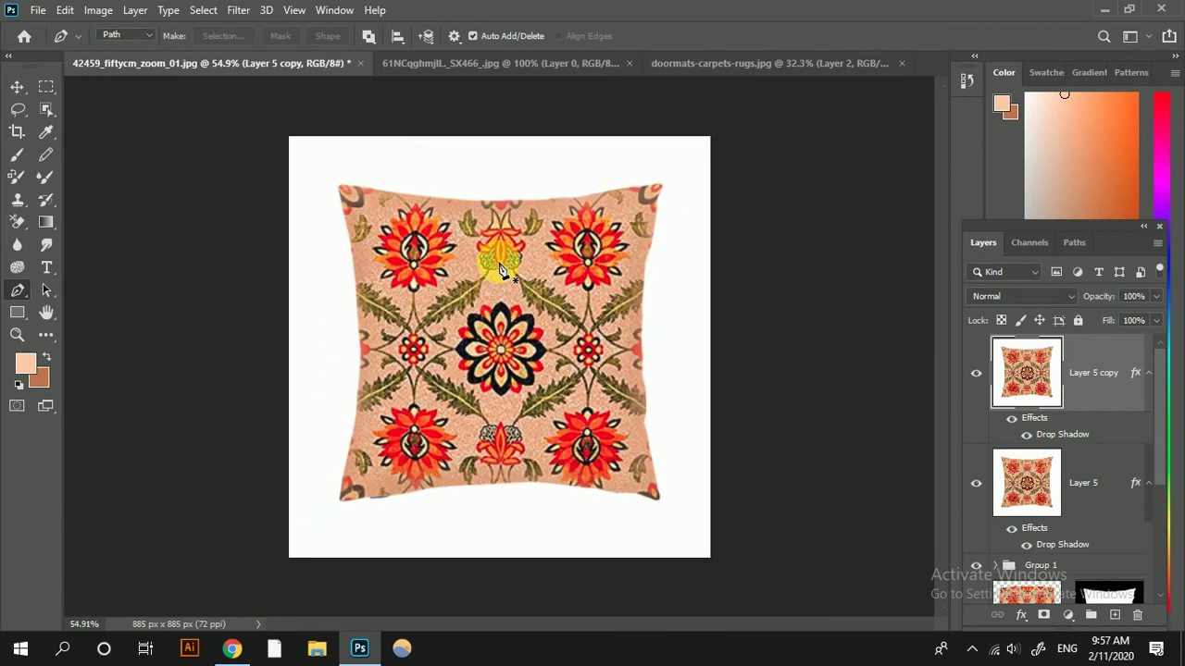
Add empty Layer 3 to the rug photo, dodge the rug's right edge on Highlights, and load the rug selection.
left_click(728, 60)
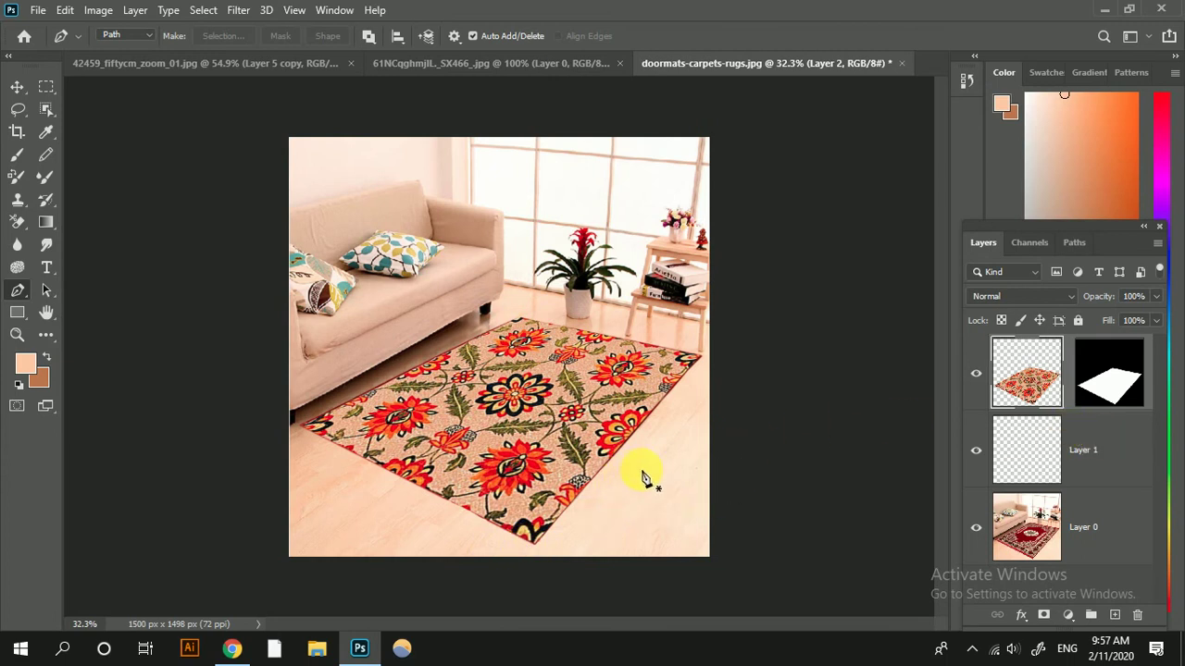
left_click(1114, 614)
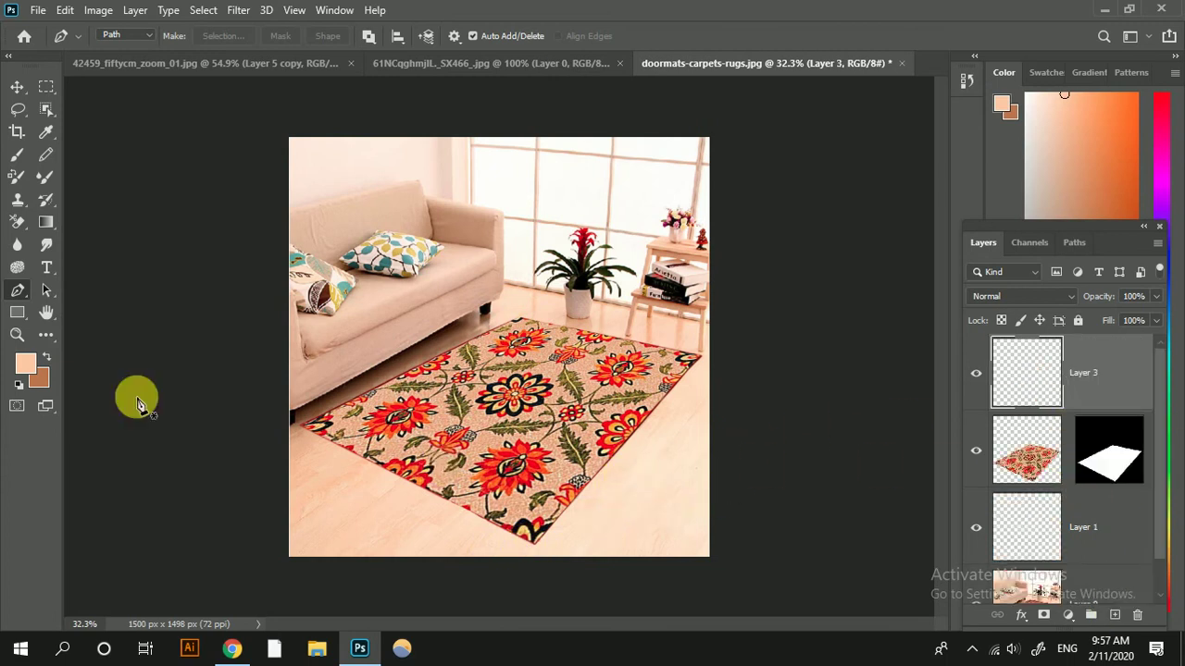
left_click(46, 339)
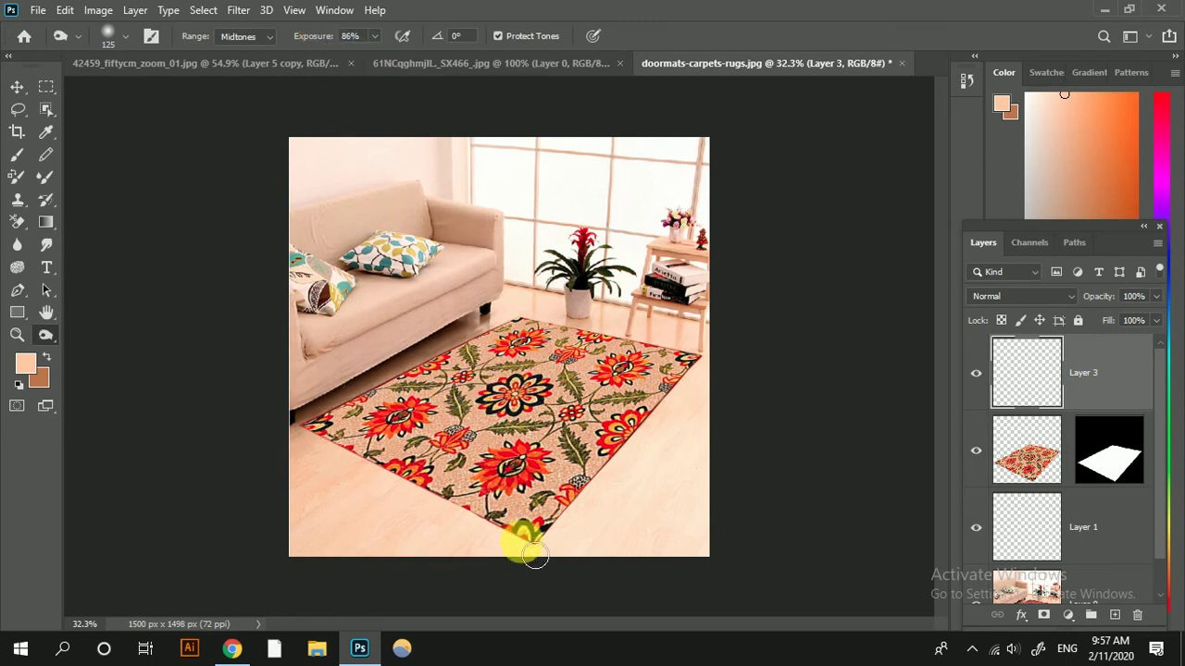
left_click(268, 37)
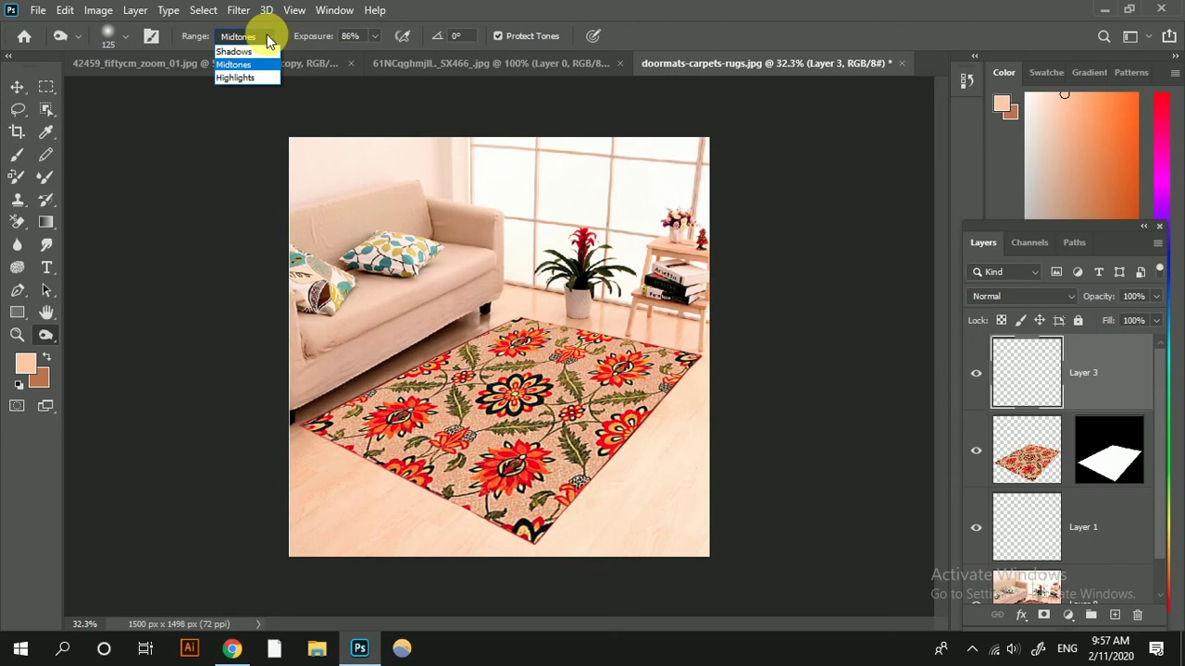
left_click(255, 80)
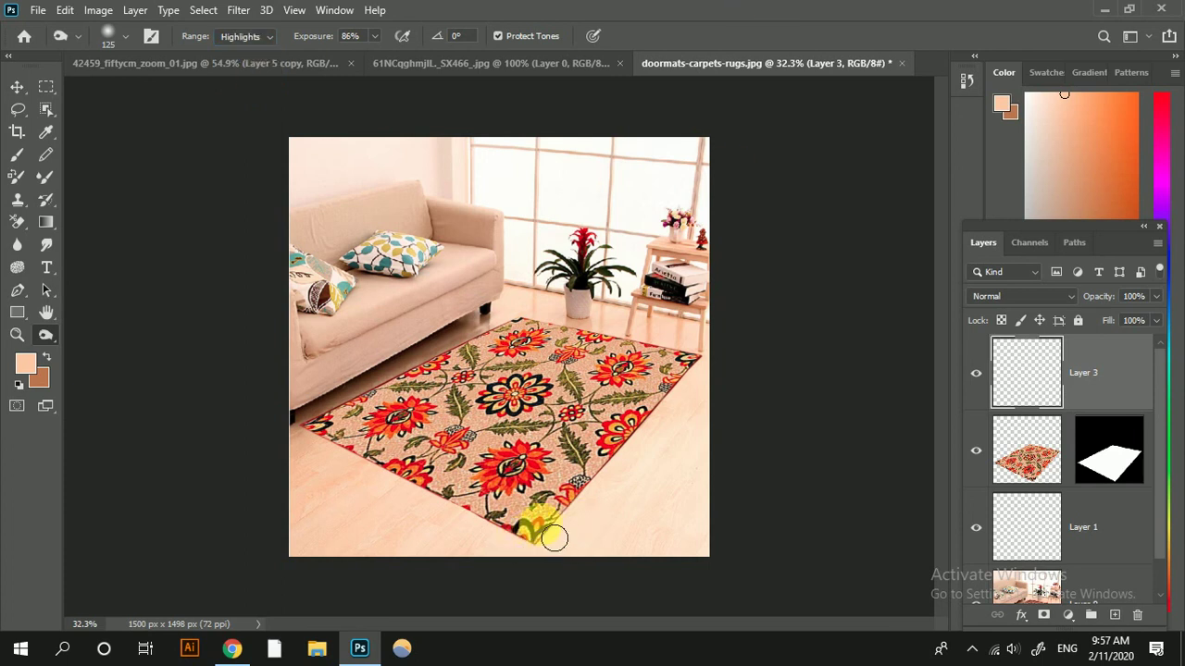
mouse_move(554, 537)
left_mouse_down()
mouse_move(656, 425)
mouse_move(555, 544)
mouse_move(296, 417)
mouse_move(397, 494)
mouse_move(509, 543)
mouse_move(497, 524)
mouse_move(318, 441)
mouse_move(490, 318)
mouse_move(527, 309)
mouse_move(689, 368)
left_mouse_up()
left_click(1088, 453, "ctrl")
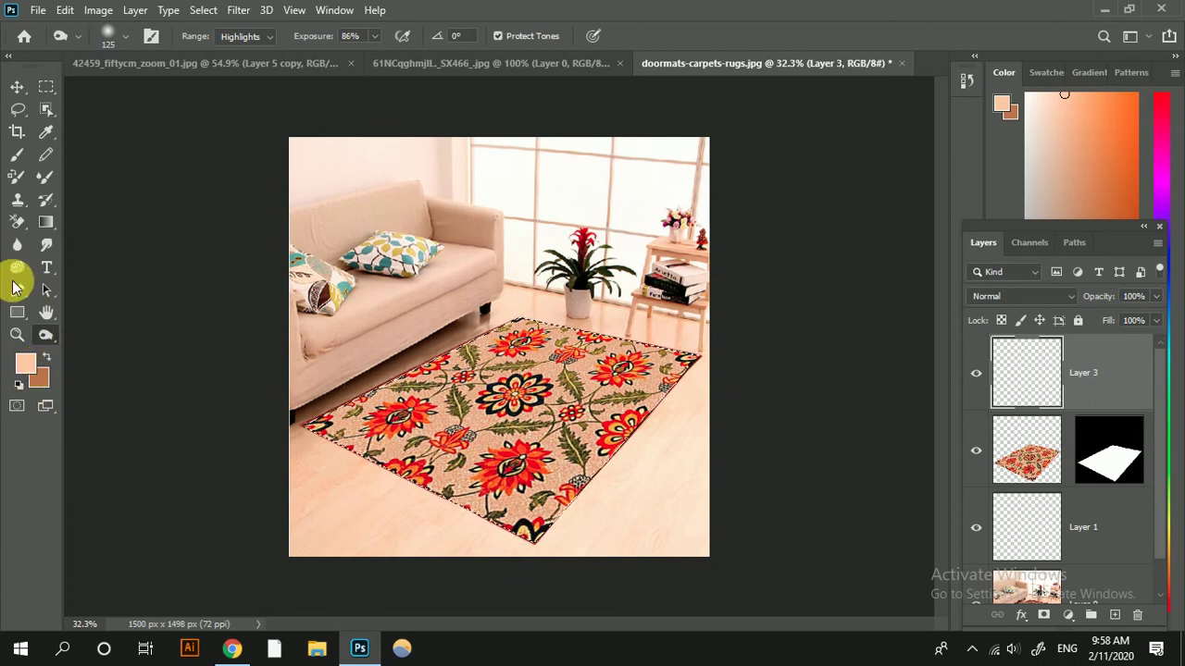
Pick a soft brush, sample a darker tan from the rug at 8% flow, and lower Layer 3's fill to 57%.
left_click(18, 156)
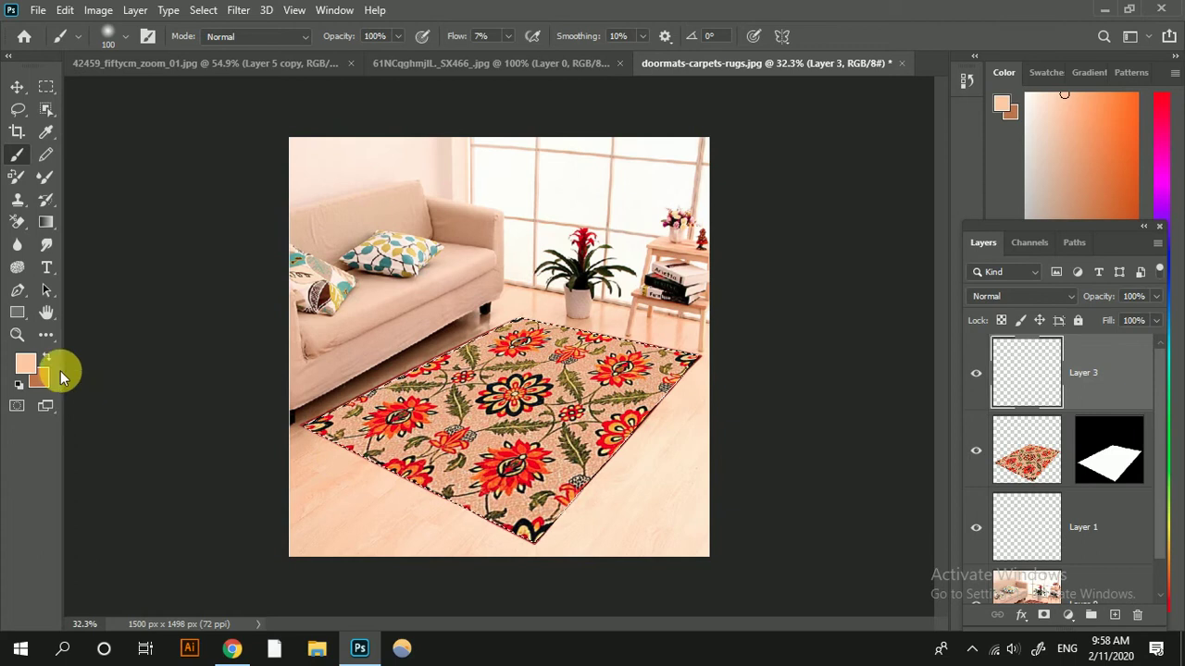
left_click(525, 513, "alt")
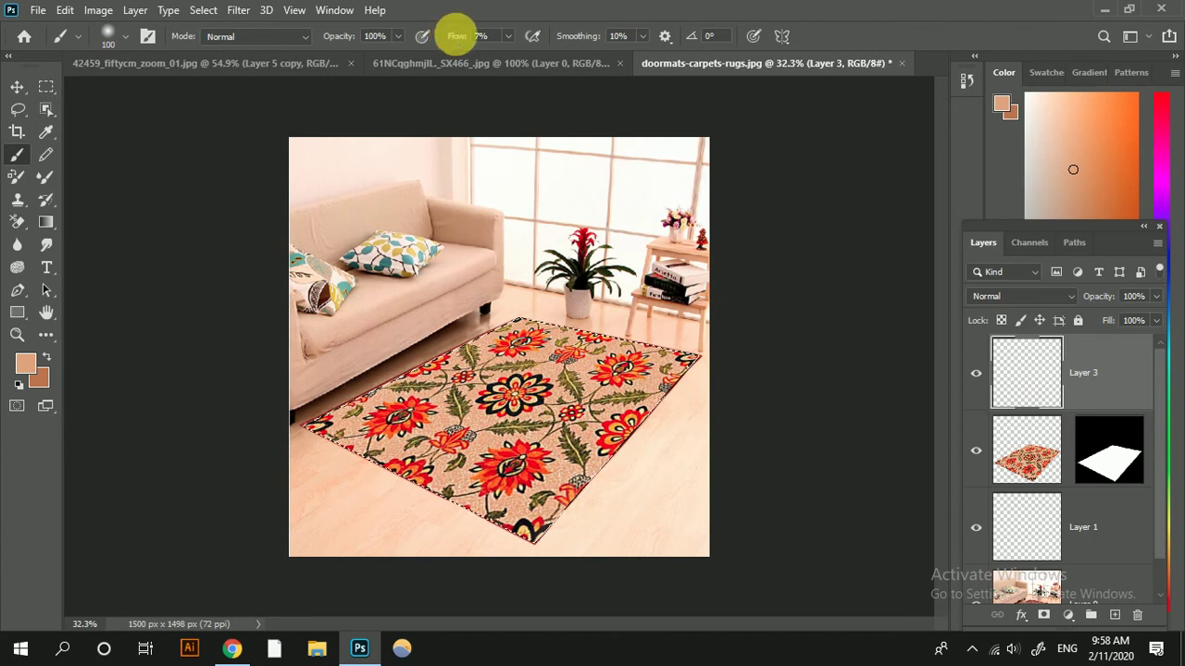
key("Return")
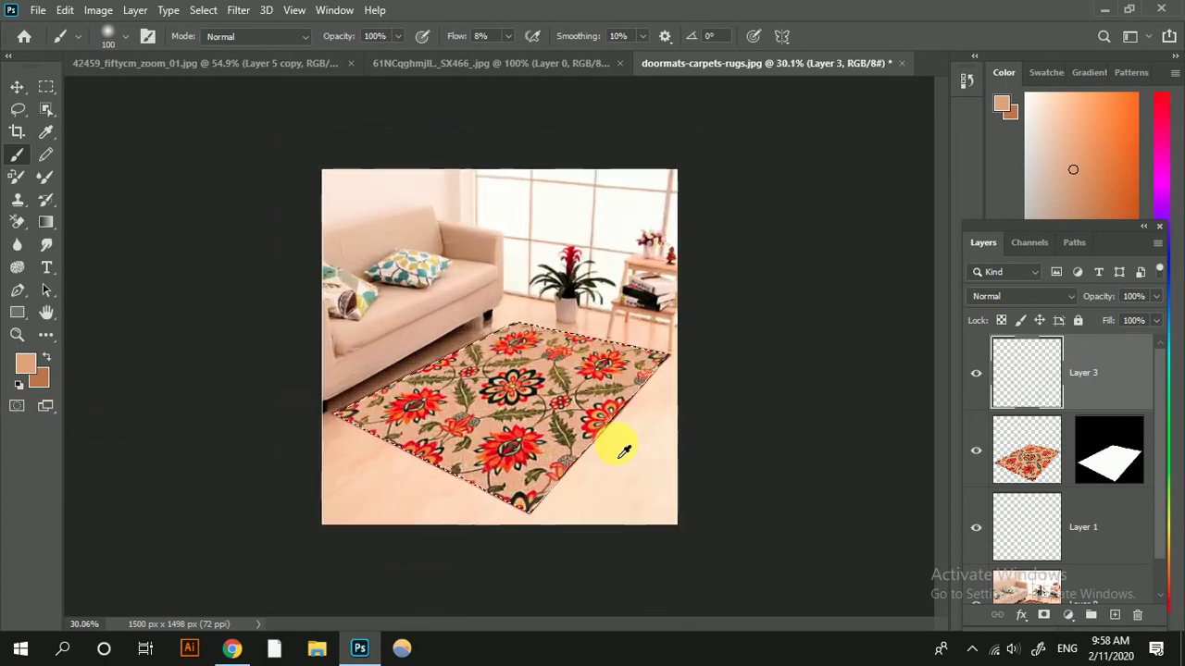
scroll(616, 444, "up", 2)
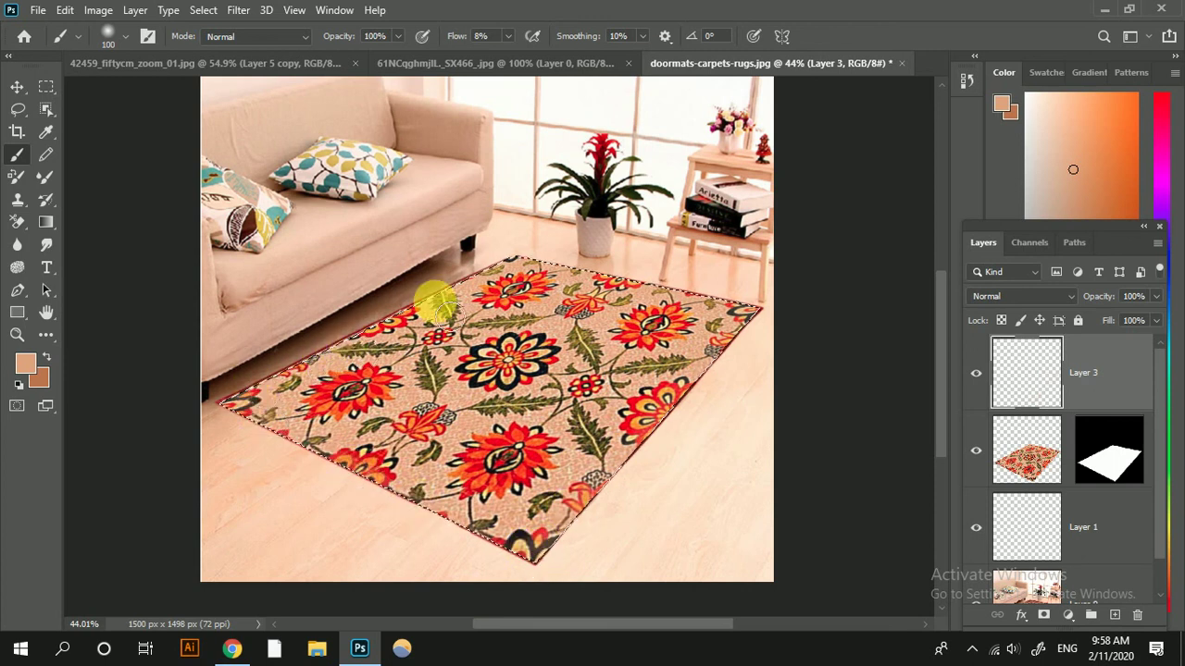
scroll(771, 488, "down", 5)
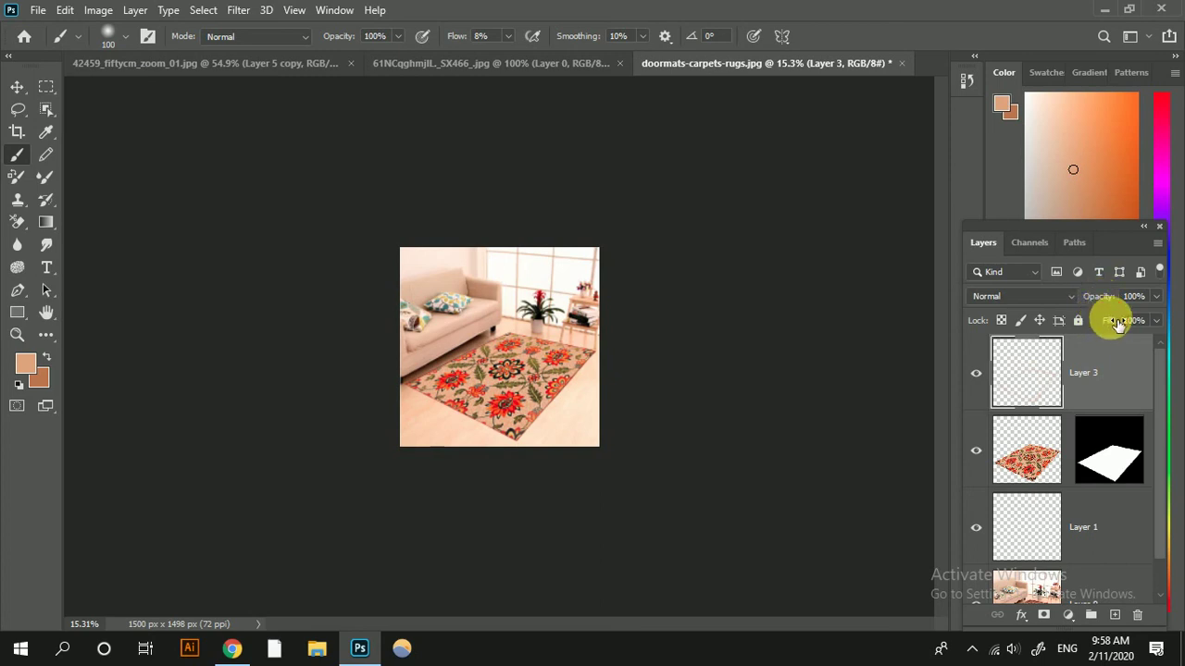
mouse_move(1107, 321)
left_mouse_down()
mouse_move(1074, 324)
mouse_move(1166, 320)
left_mouse_up()
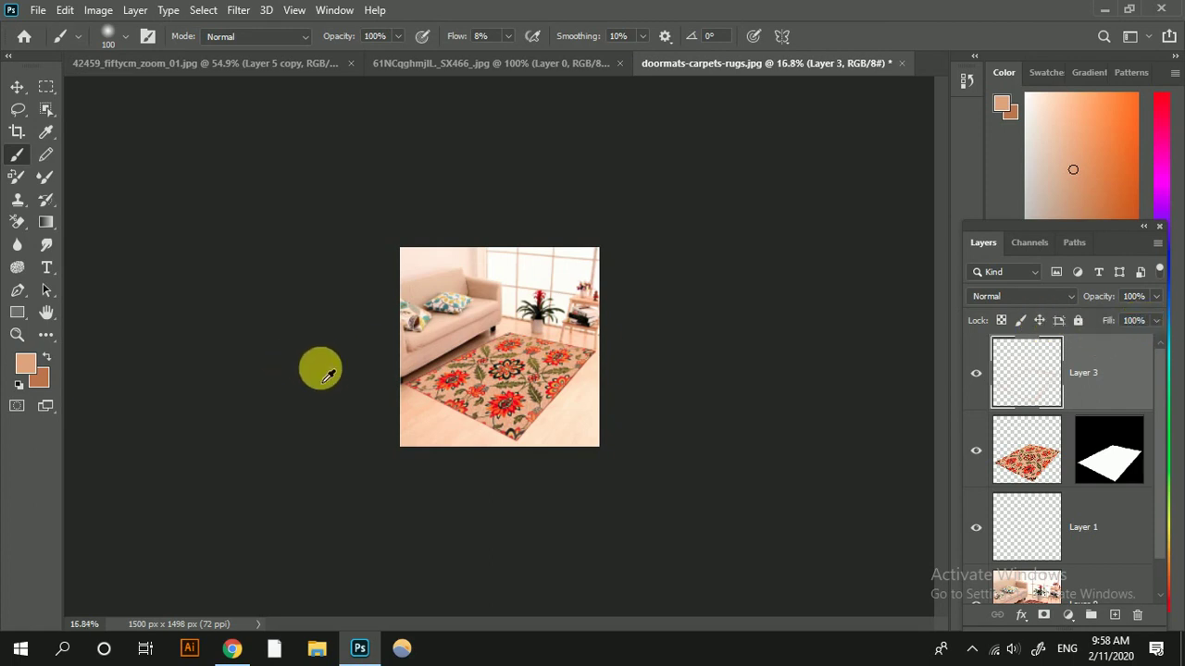
scroll(398, 384, "up", 5)
scroll(476, 399, "up", 3)
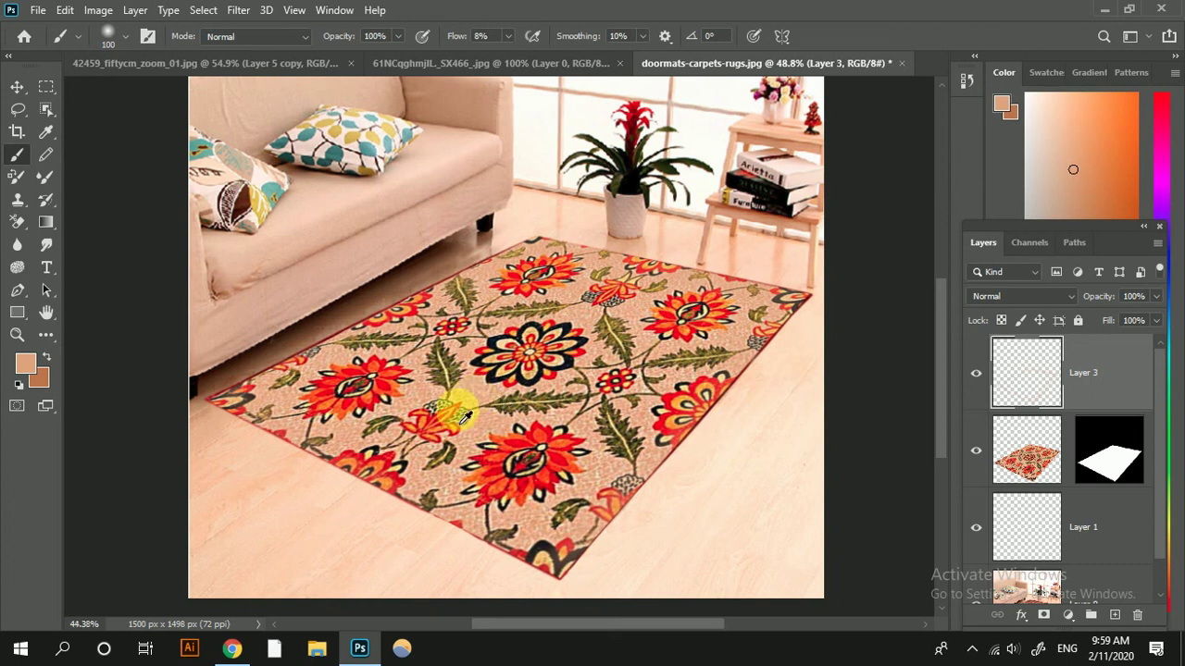
scroll(488, 412, "down", 3)
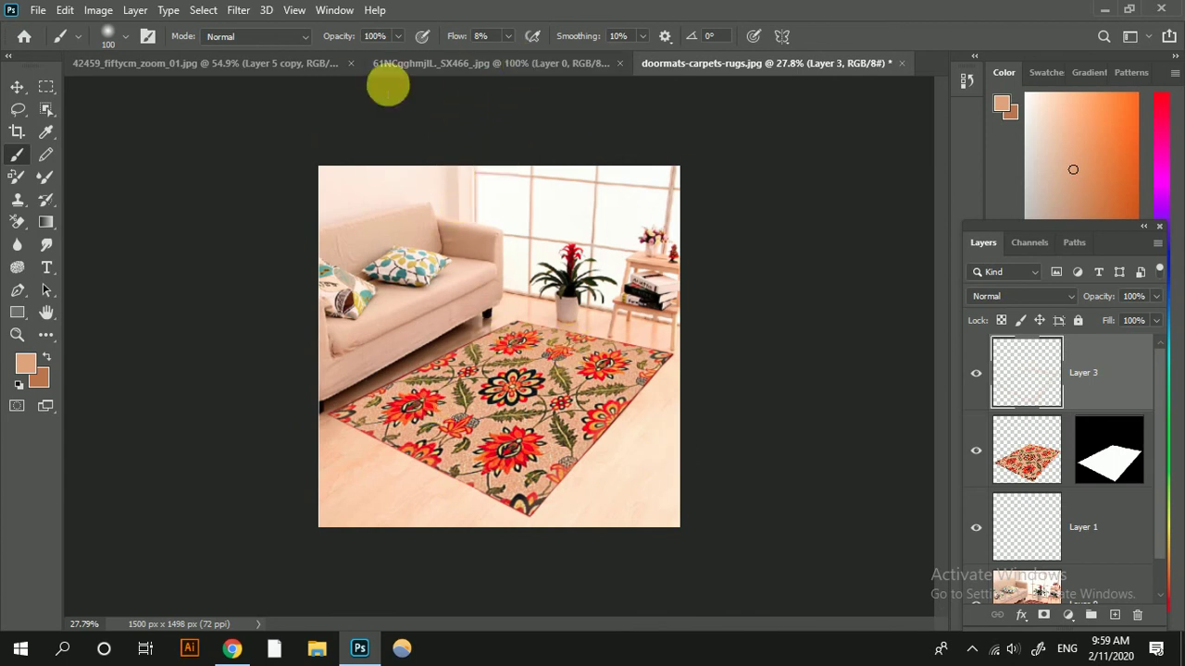
Bring the 42459_fiftycm_zoom_01.jpg pillow document back to the front.
left_click(272, 62)
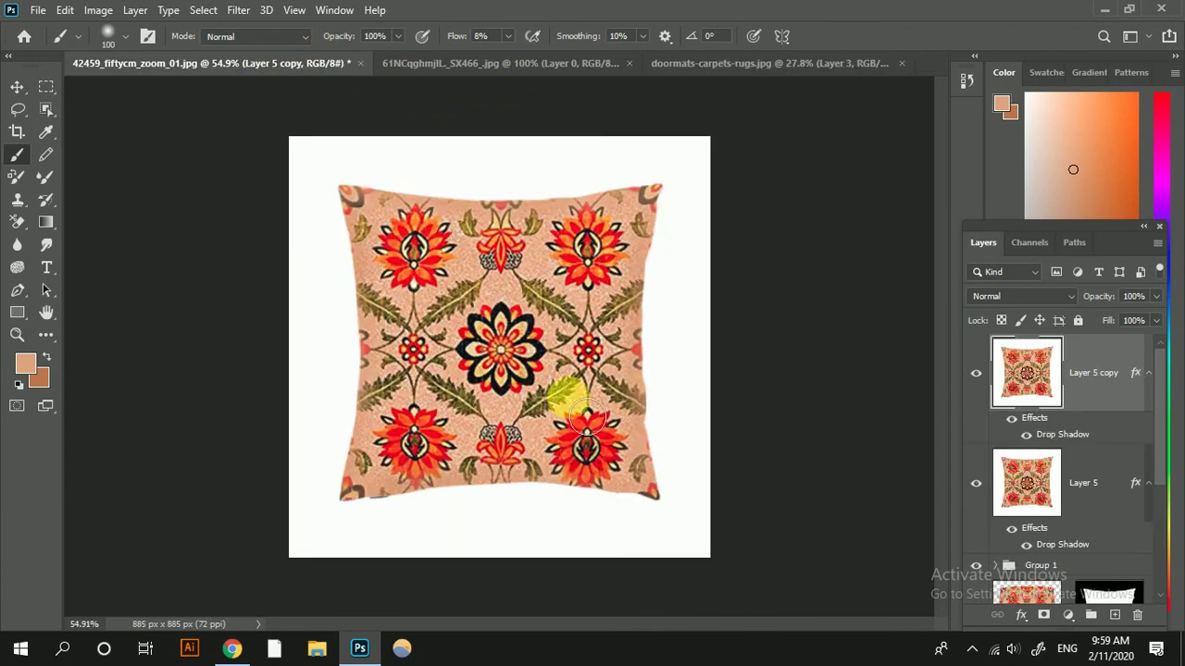